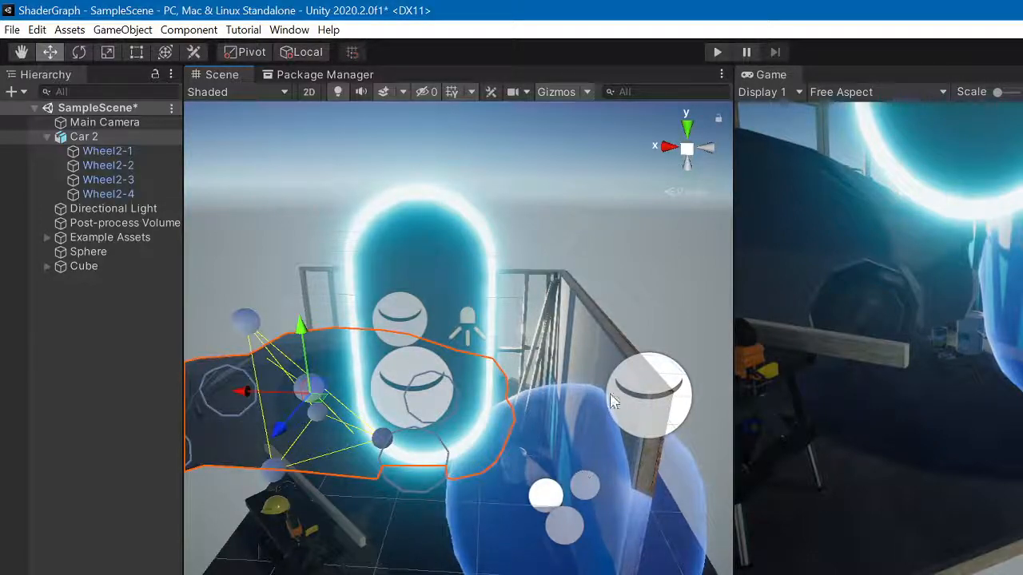
# Widen the Game view and run the scene to preview the car, ending play mode when done
pyautogui.scroll(3, 613, 402)
pyautogui.moveTo(612, 402); pyautogui.dragTo(628, 352, button='right')
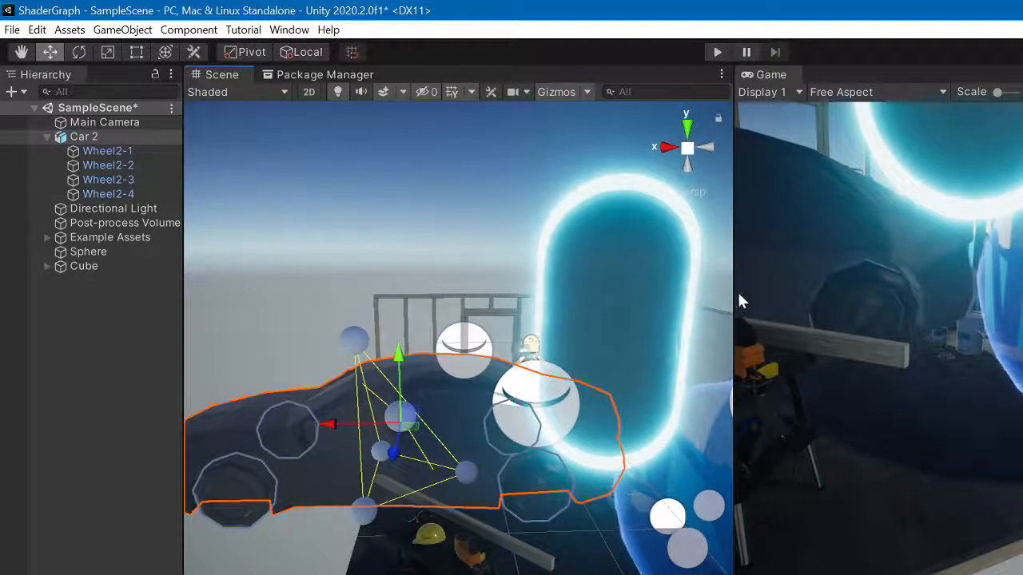
pyautogui.moveTo(733, 290); pyautogui.dragTo(409, 76)
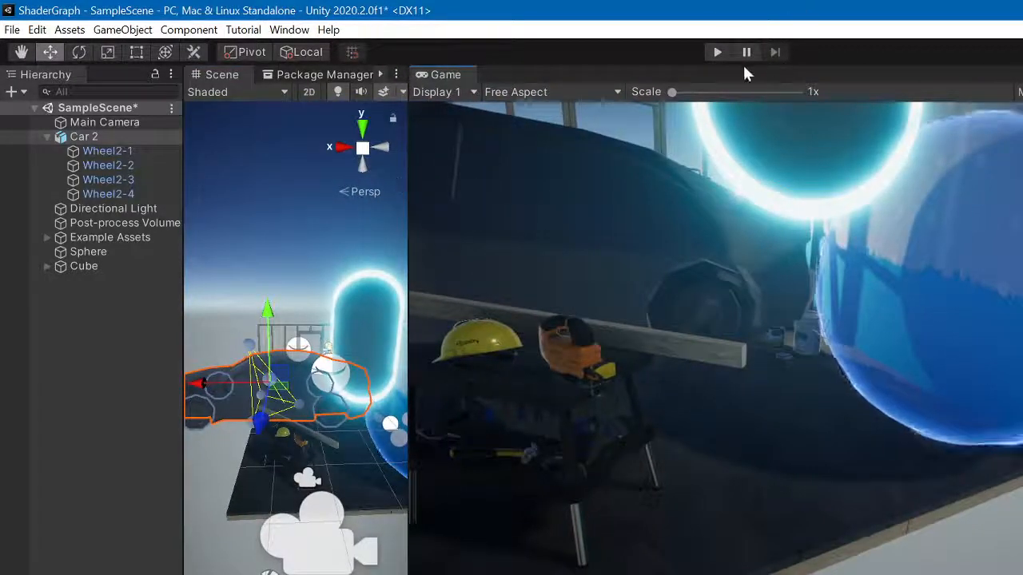
pyautogui.click(720, 52)
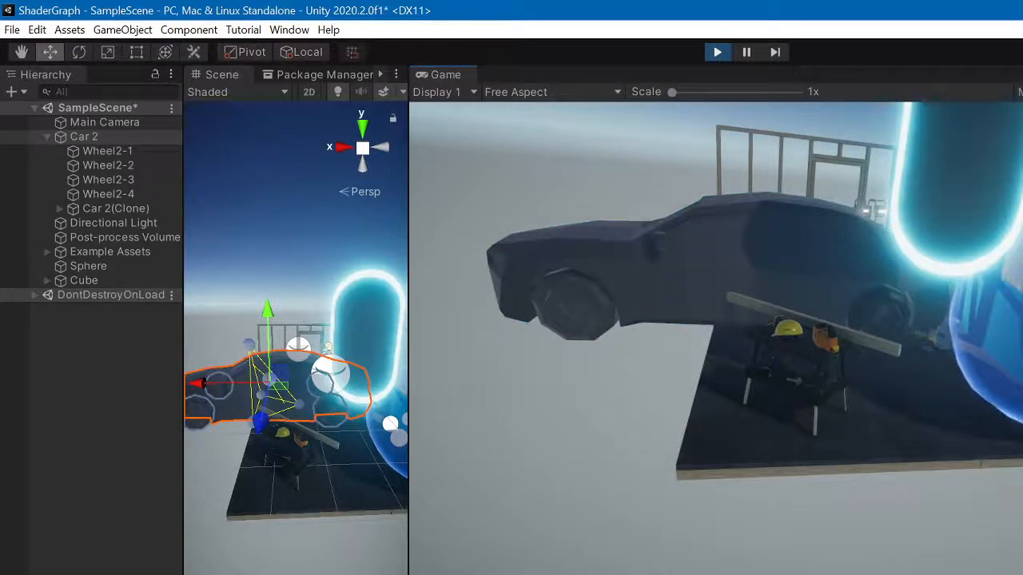
pyautogui.click(705, 51)
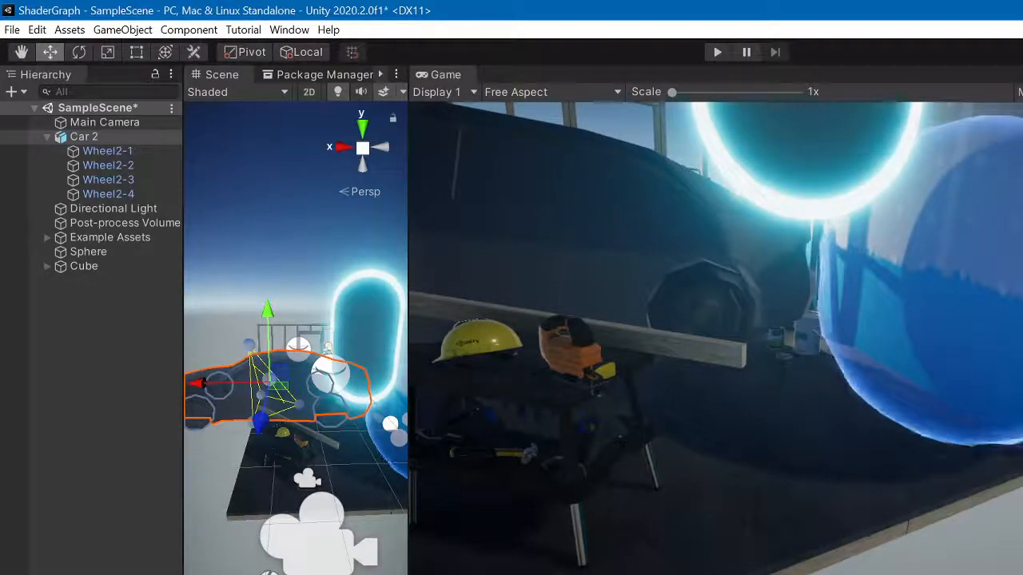
# Run the scene again to preview the glowing contour effect on the car, and stop it when done
pyautogui.click(708, 53)
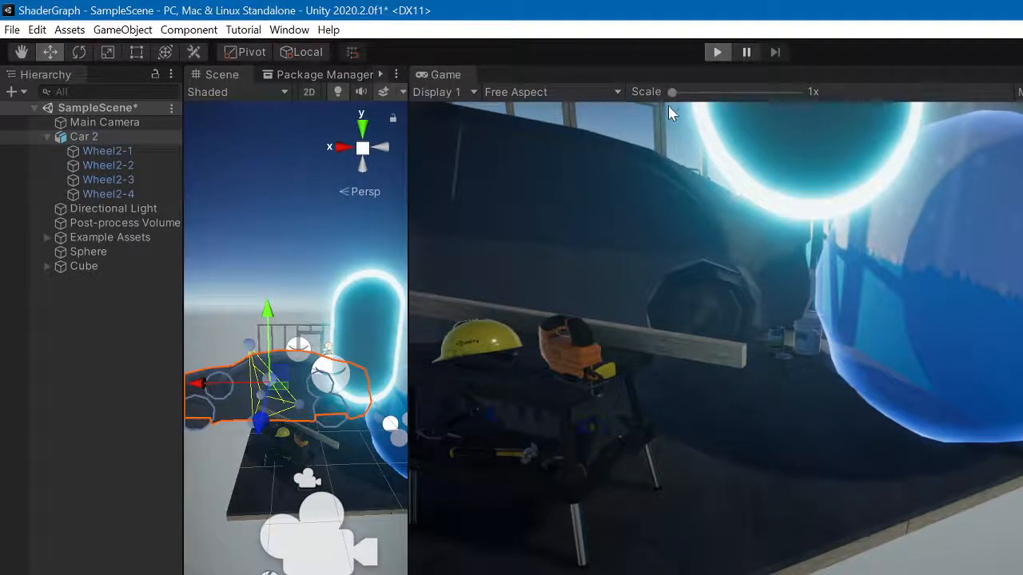
pyautogui.click(499, 573)
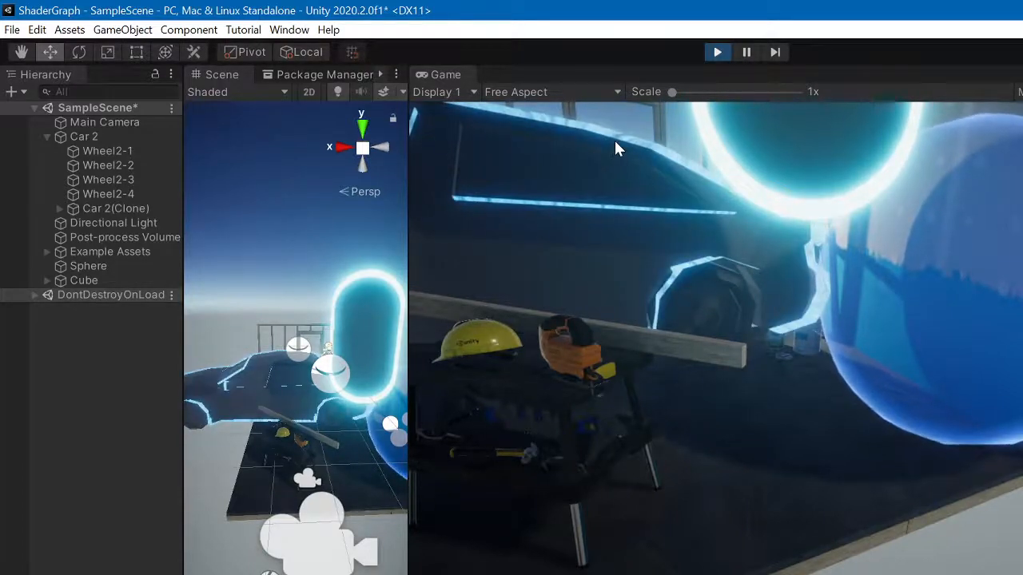
pyautogui.click(718, 52)
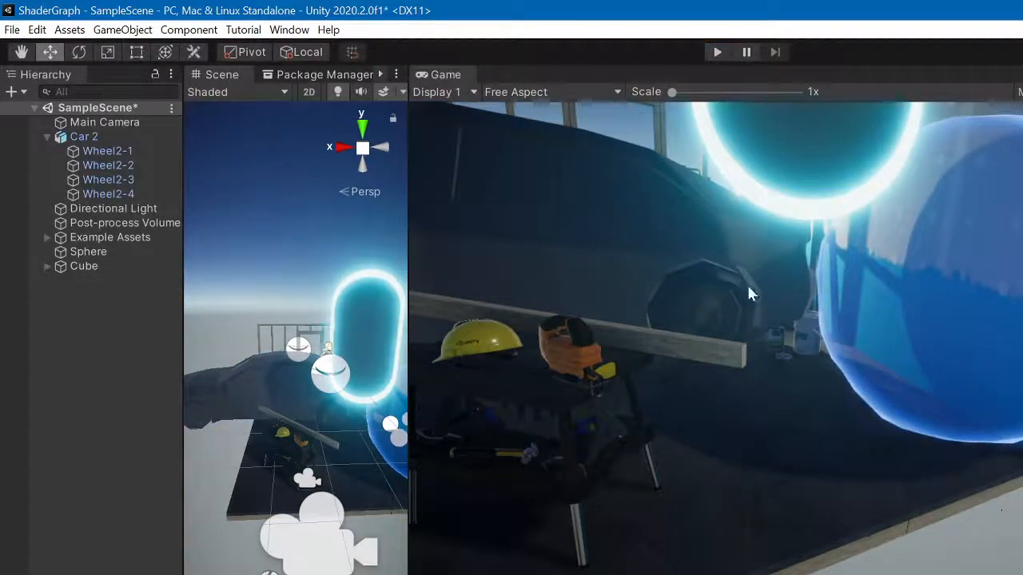
pyautogui.click(723, 264)
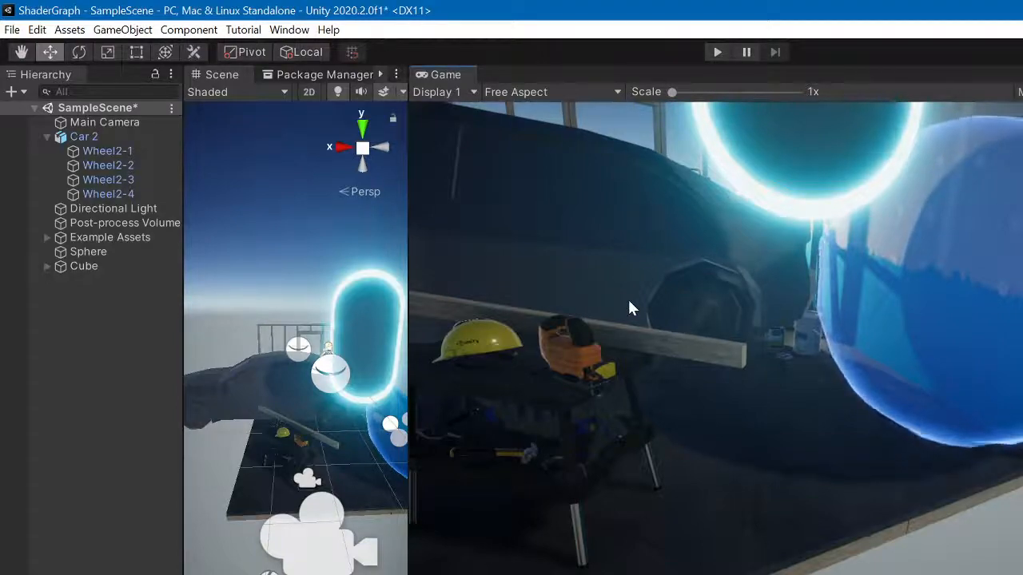
# Select Car 2 in the scene and run the game once more to view the car, ending play mode when done
pyautogui.moveTo(375, 357); pyautogui.dragTo(381, 350, button='middle')
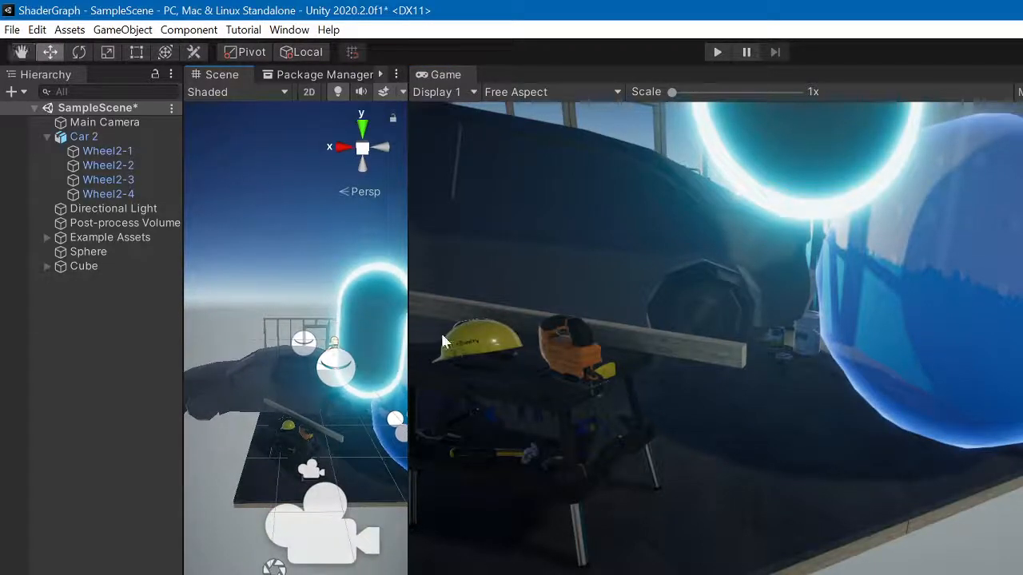
pyautogui.click(248, 414)
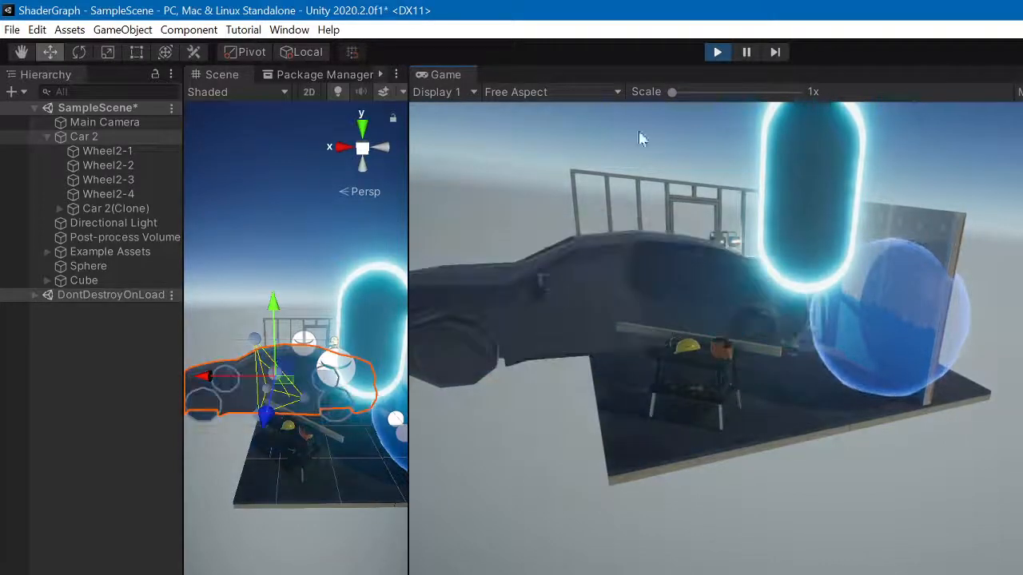
pyautogui.click(718, 52)
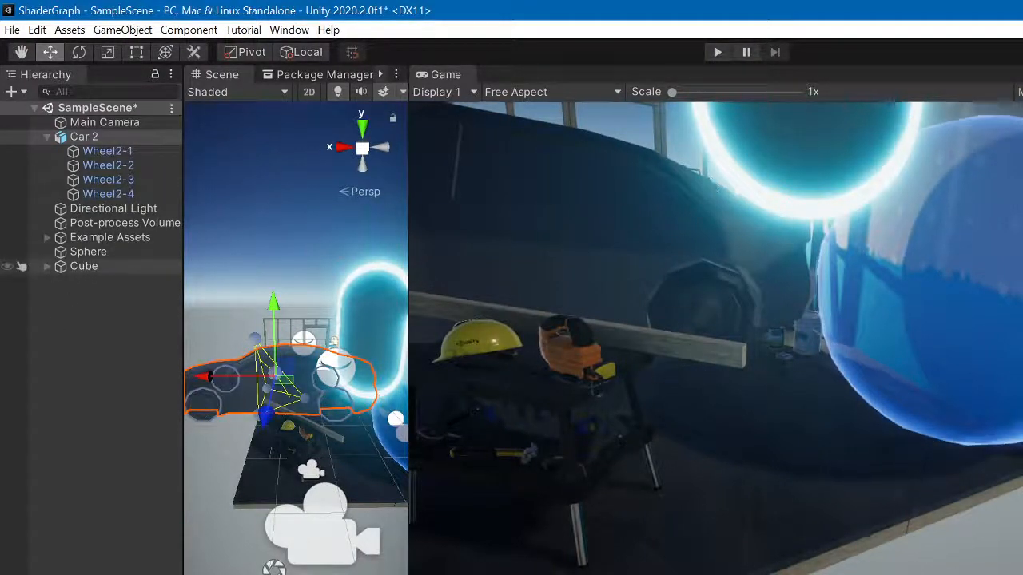
pyautogui.moveTo(0, 574); pyautogui.dragTo(0, 408)
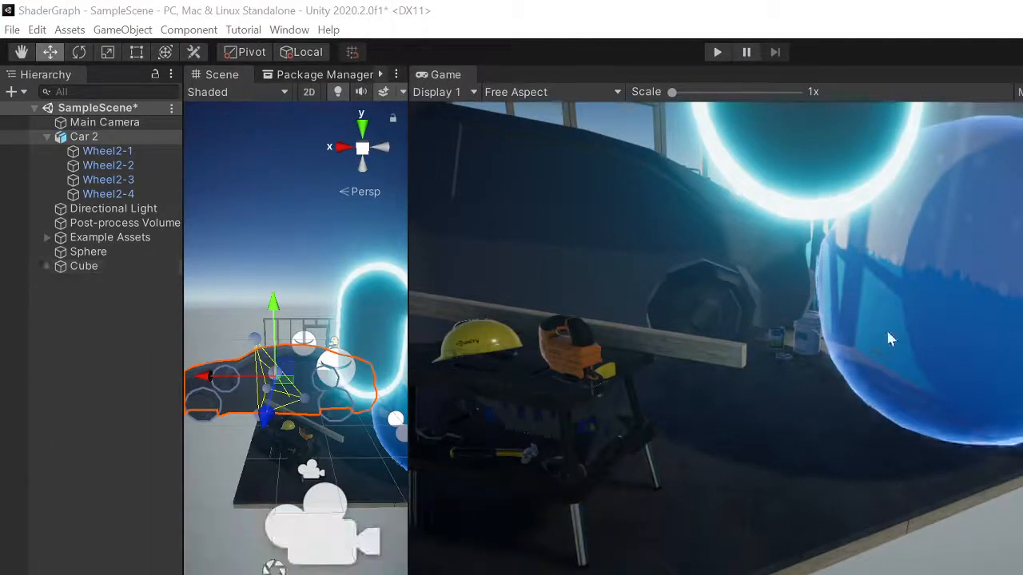
pyautogui.click(815, 341)
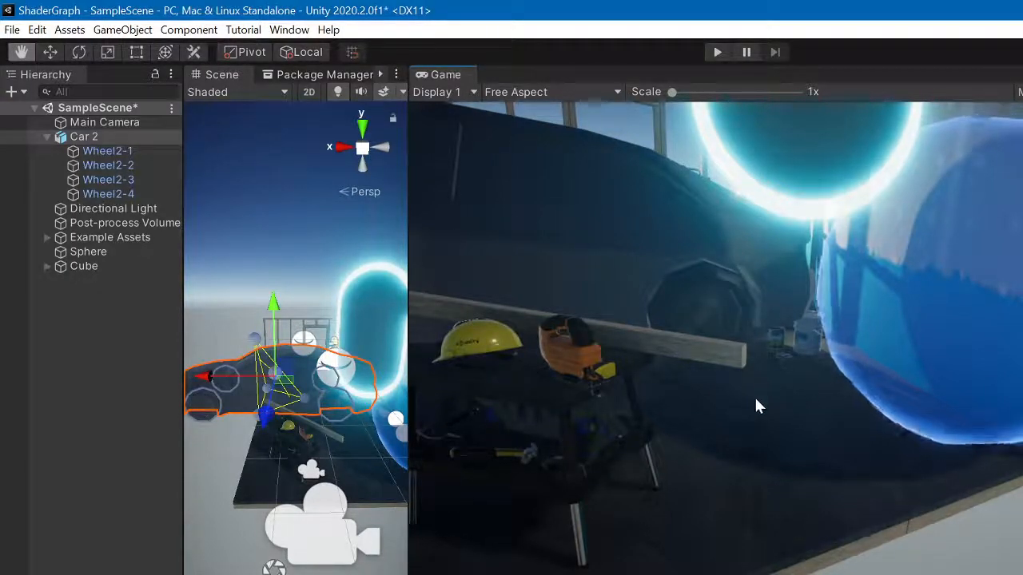
pyautogui.press('w')
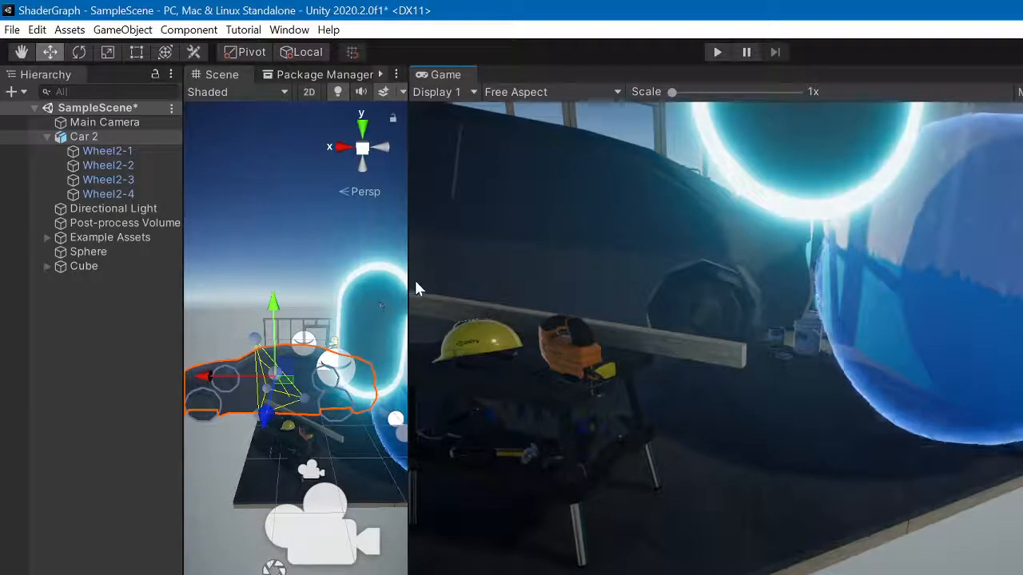
# Widen the Scene view and inspect the Car 2 model from an angled side view
pyautogui.moveTo(411, 287); pyautogui.dragTo(828, 333)
pyautogui.press('q')
pyautogui.keyDown('alt'); pyautogui.moveTo(376, 464); pyautogui.dragTo(418, 299); pyautogui.keyUp('alt')
pyautogui.press('w')
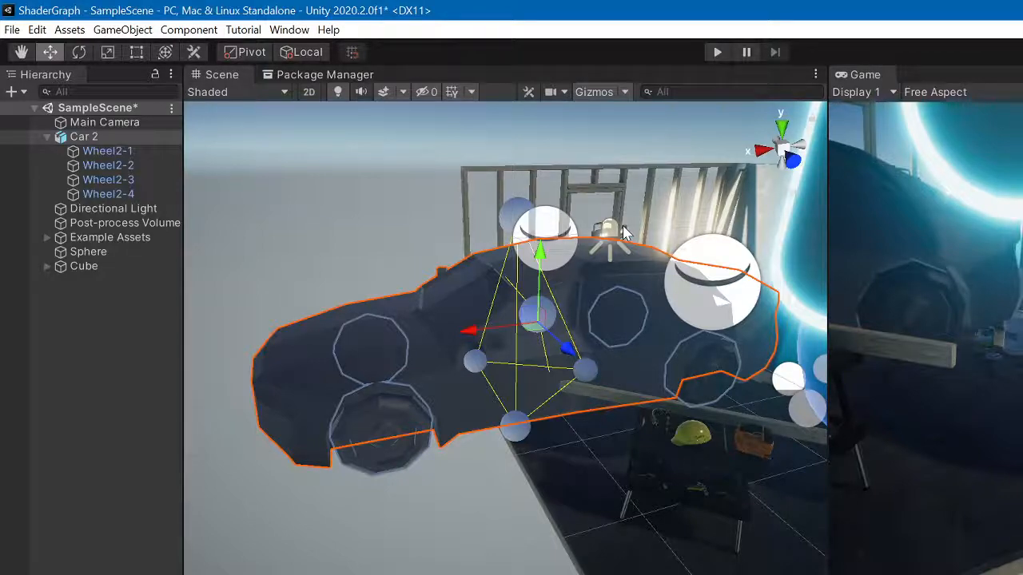
pyautogui.keyDown('alt'); pyautogui.moveTo(615, 288); pyautogui.dragTo(587, 359); pyautogui.keyUp('alt')
pyautogui.moveTo(565, 477); pyautogui.dragTo(566, 439, button='right')
pyautogui.press('w')
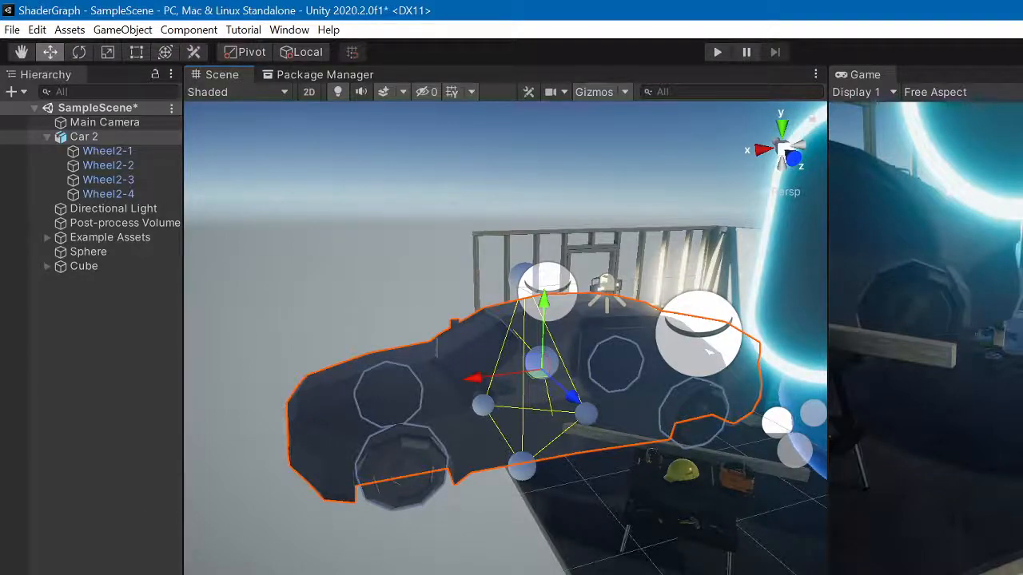
# Look through the My Assets packages in the Package Manager, including Low Poly Cars
pyautogui.click(323, 74)
pyautogui.scroll(-3, 263, 479)
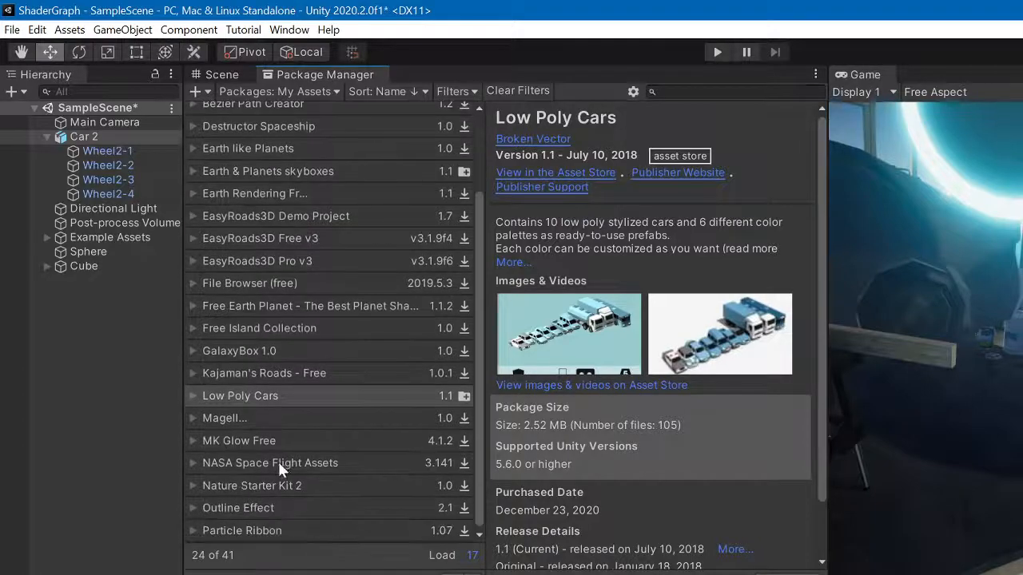
pyautogui.scroll(4, 291, 451)
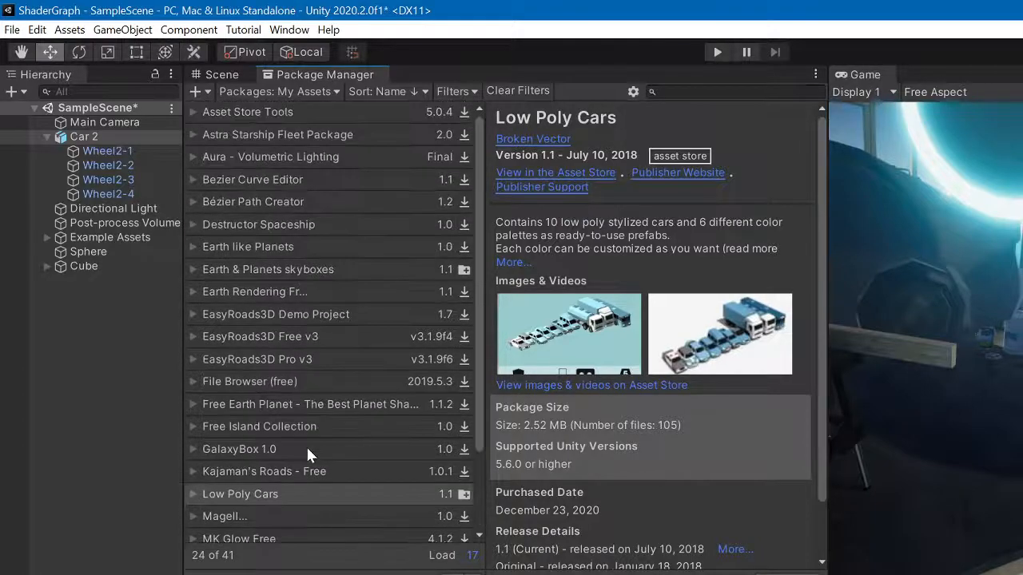
# List the packages in the project and view the Universal RP package details
pyautogui.click(230, 91)
pyautogui.click(244, 130)
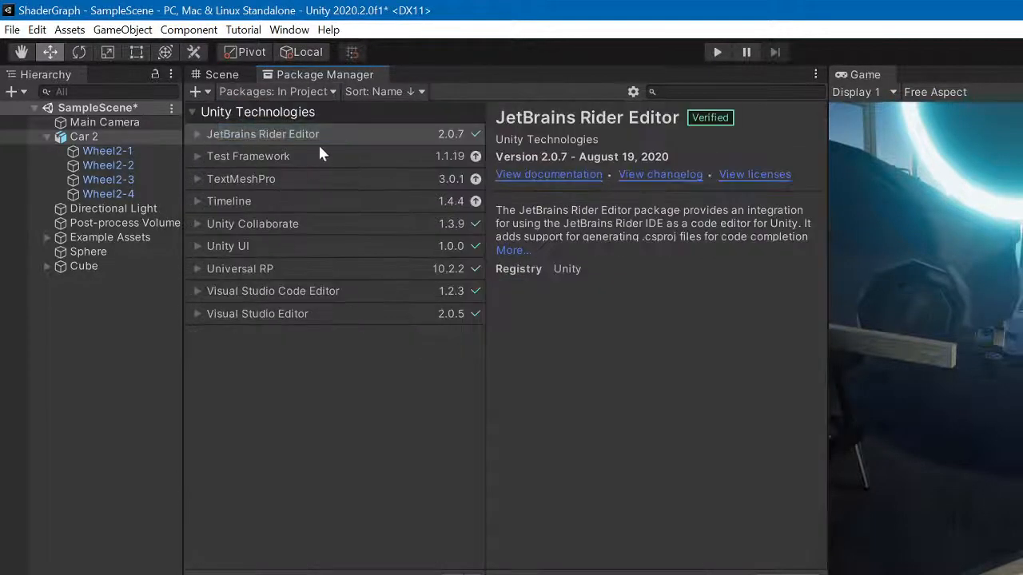
pyautogui.click(263, 273)
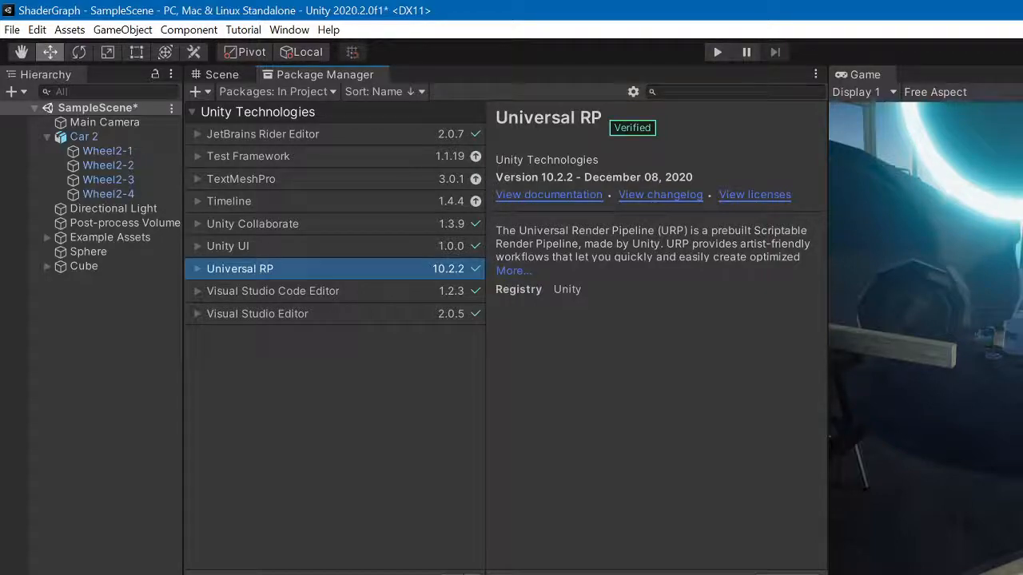
# Bring up the Contour shader graph in its own window over the Package Manager
pyautogui.hotkey('alt', 'Tab')
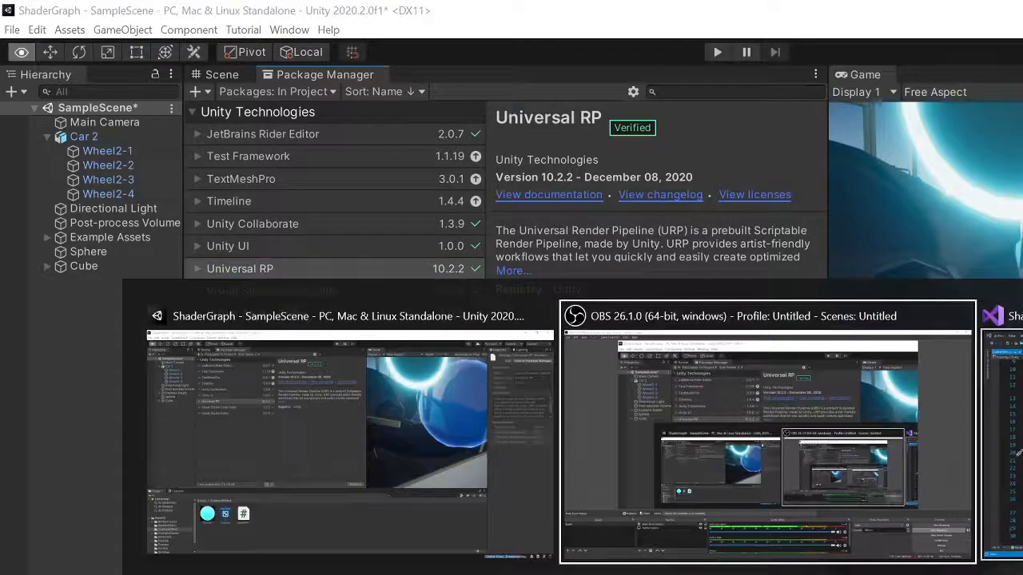
pyautogui.click(364, 555)
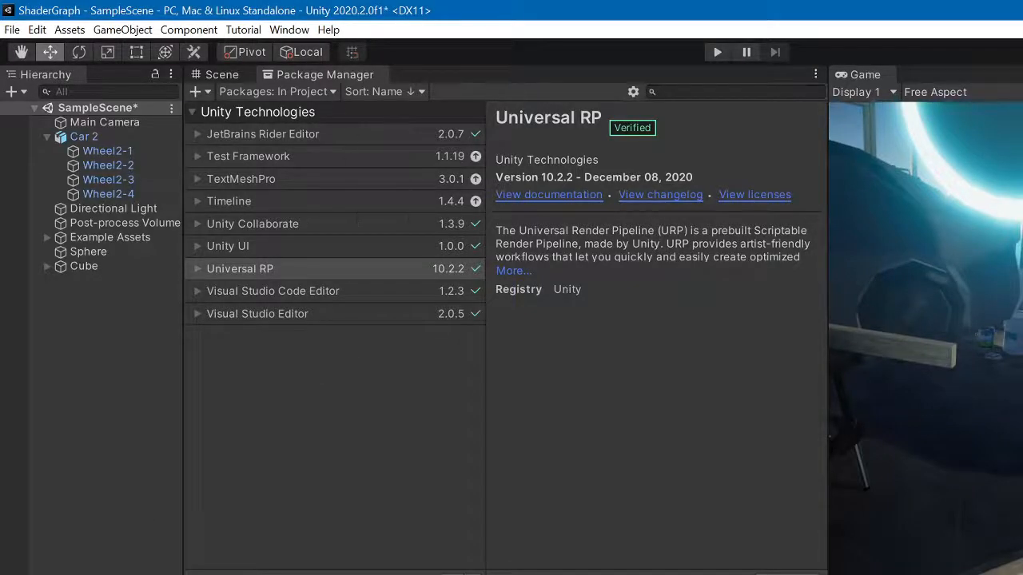
pyautogui.moveTo(210, 352); pyautogui.dragTo(778, 132)
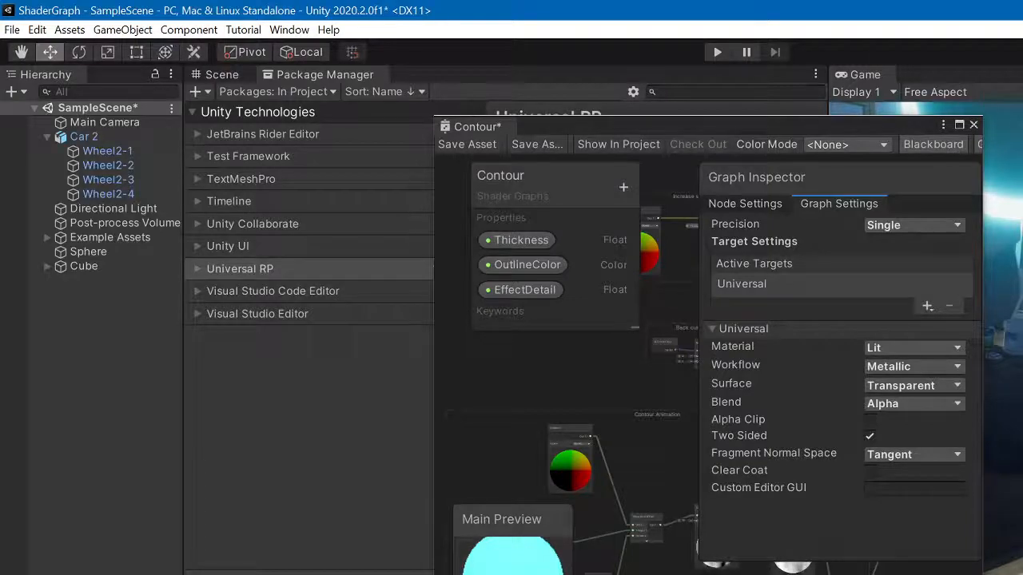
pyautogui.rightClick(612, 321)
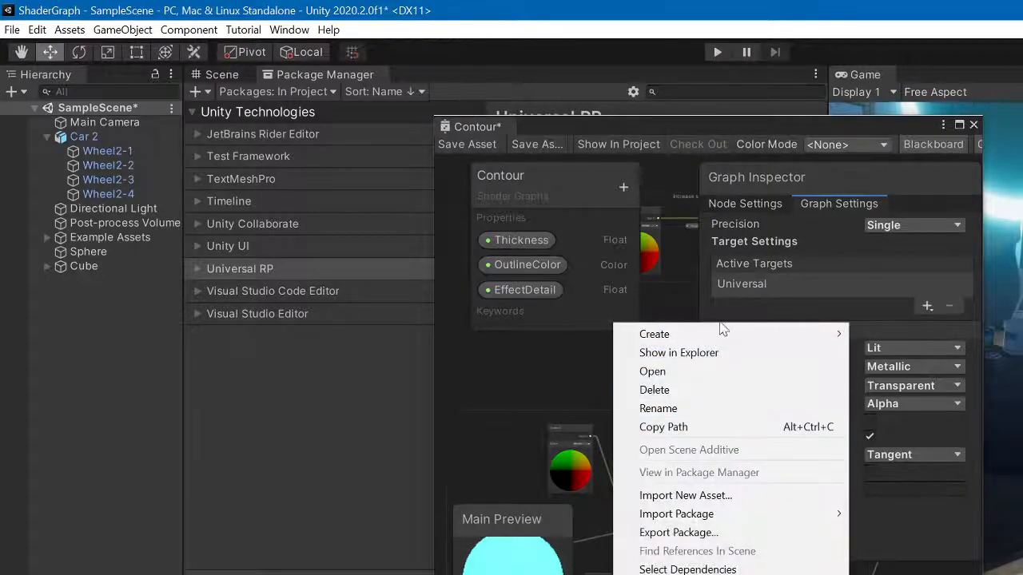
pyautogui.moveTo(719, 334)
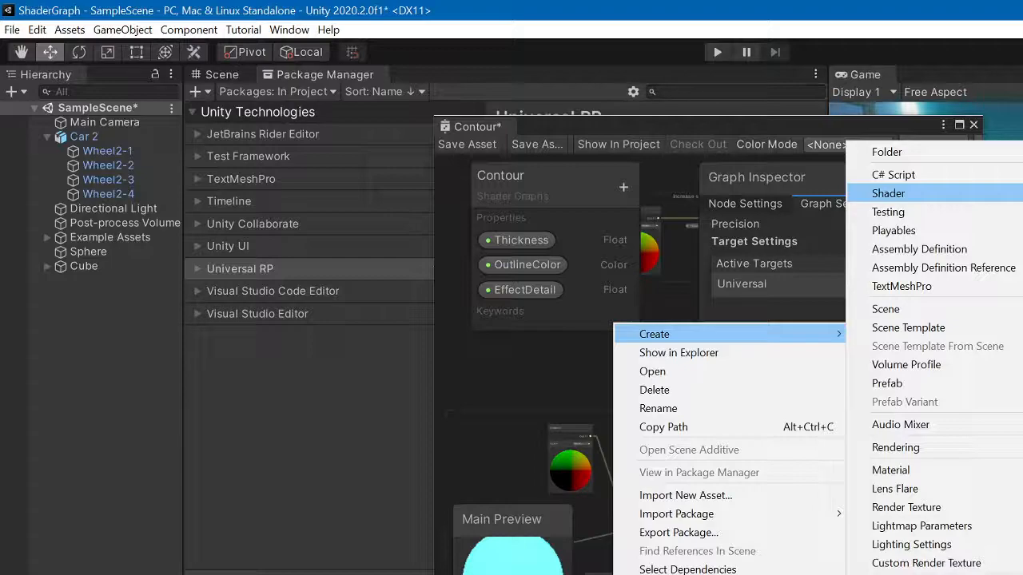
pyautogui.click(532, 423)
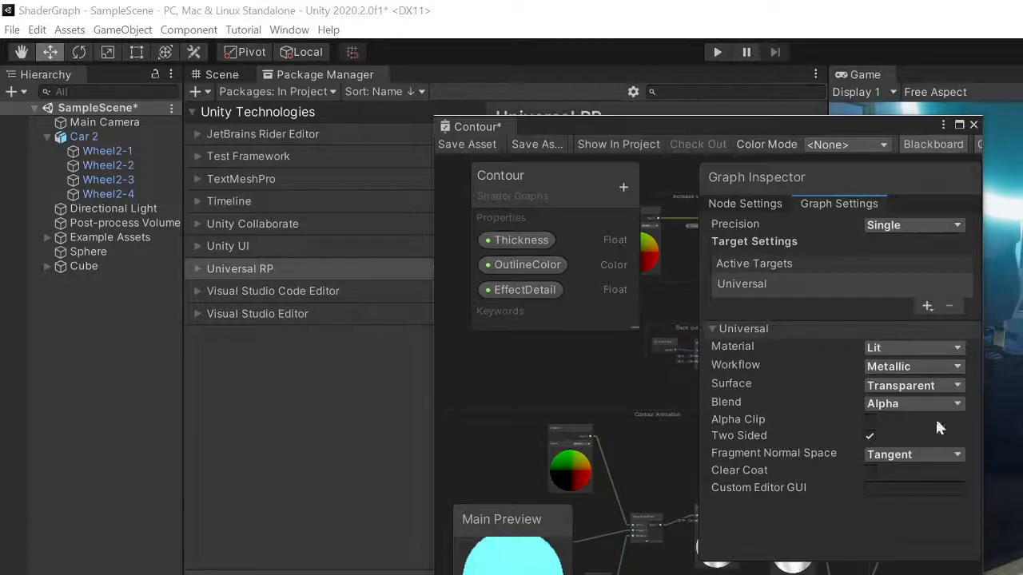
# Maximize the Contour graph window and look over the Increase size, Back culling and Contour Animation node groups
pyautogui.click(959, 125)
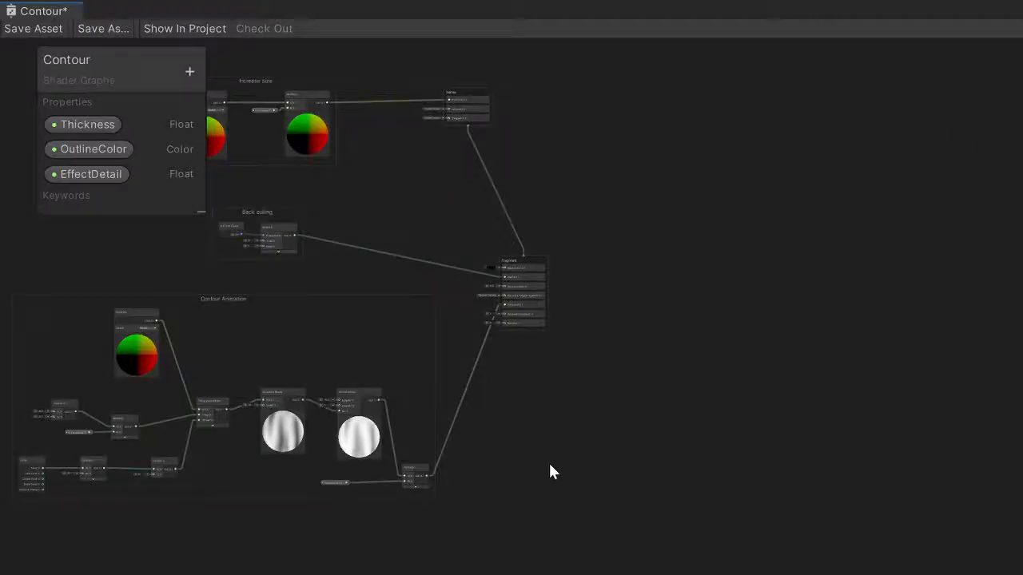
pyautogui.scroll(2, 550, 448)
pyautogui.moveTo(548, 418); pyautogui.dragTo(919, 571, button='middle')
pyautogui.scroll(2, 653, 336)
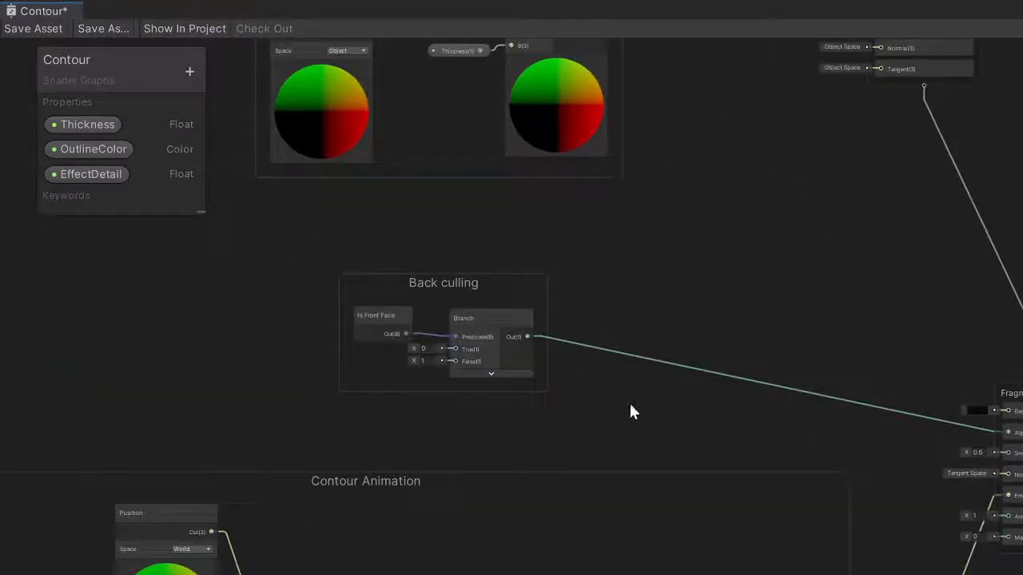
pyautogui.moveTo(629, 411); pyautogui.dragTo(1007, 459, button='middle')
pyautogui.scroll(-3, 956, 359)
pyautogui.moveTo(956, 359); pyautogui.dragTo(719, 336, button='middle')
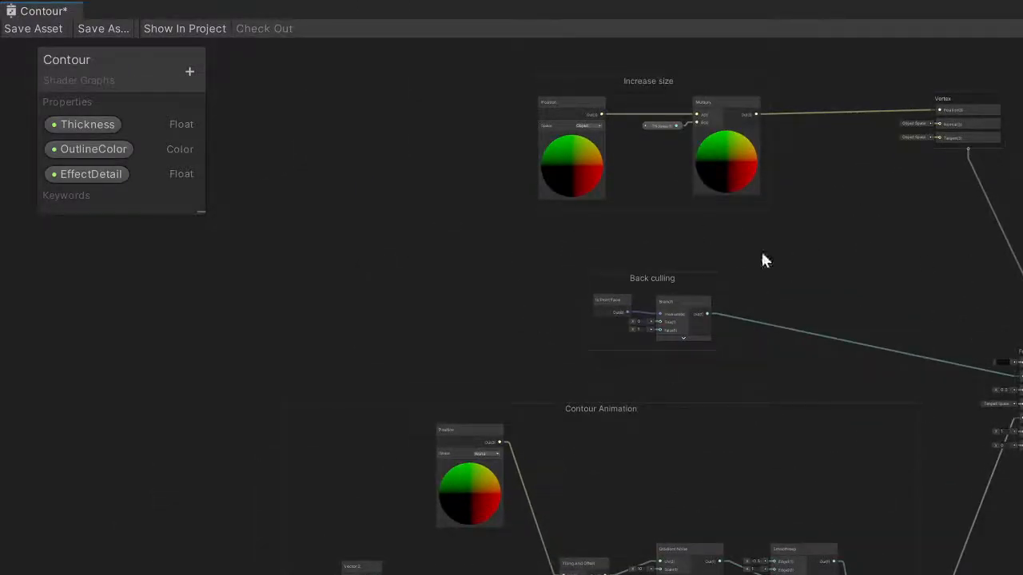
# Examine the Increase size group, where Position and Thickness feed the Multiply node
pyautogui.moveTo(429, 372); pyautogui.dragTo(658, 541, button='middle')
pyautogui.scroll(2, 660, 543)
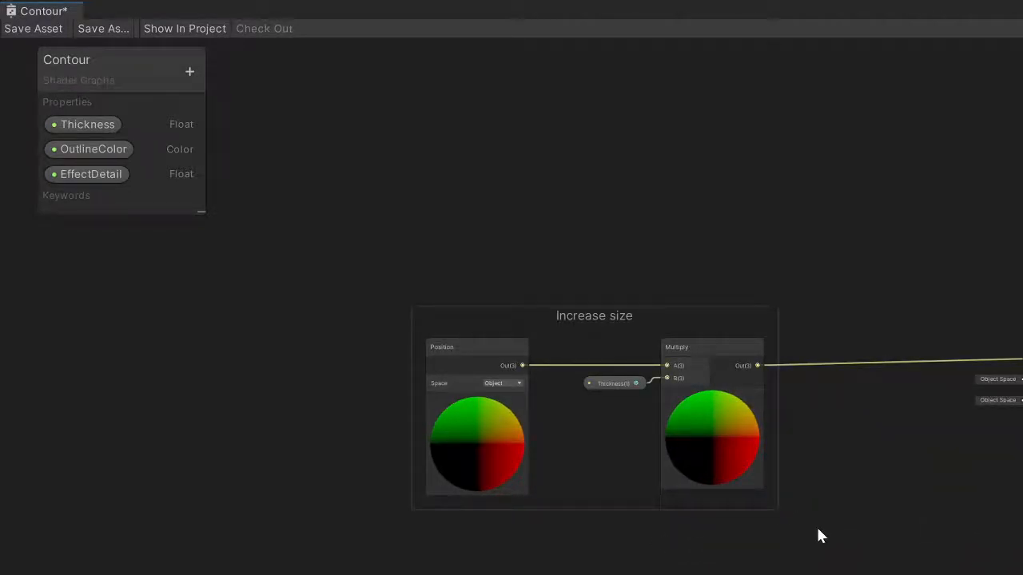
pyautogui.moveTo(969, 559); pyautogui.dragTo(977, 524, button='middle')
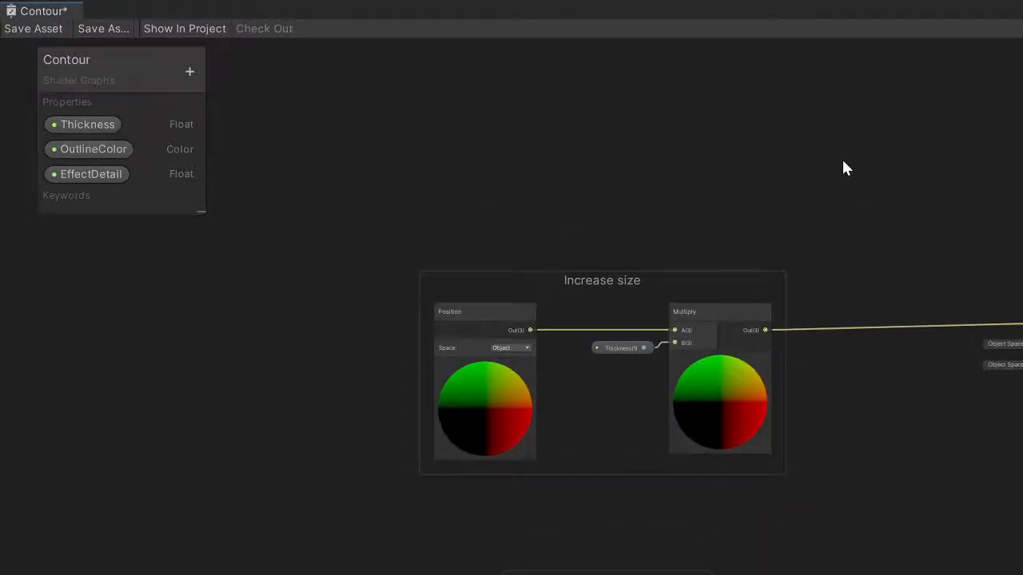
pyautogui.press('space')
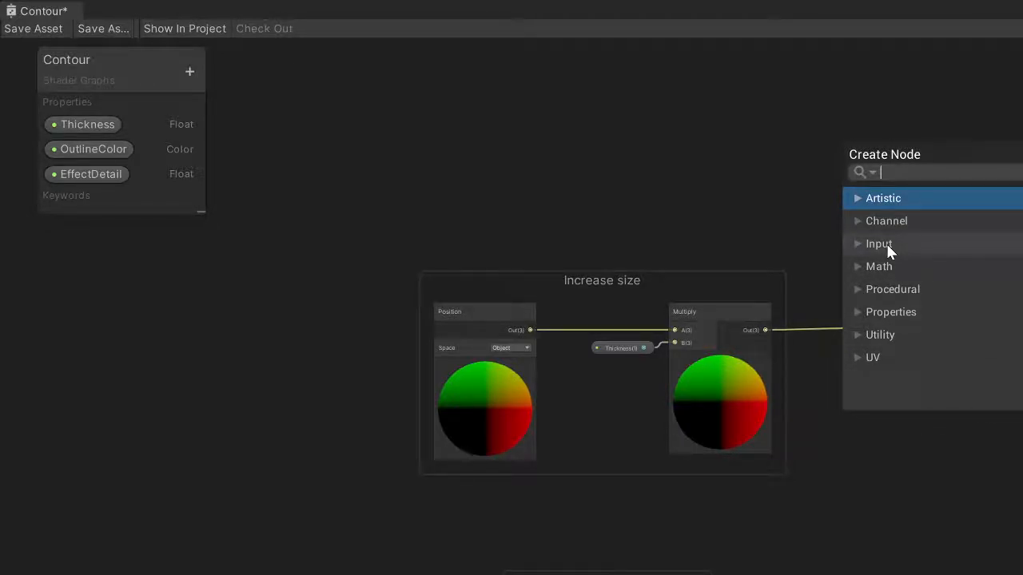
pyautogui.press('Escape')
pyautogui.scroll(2, 679, 477)
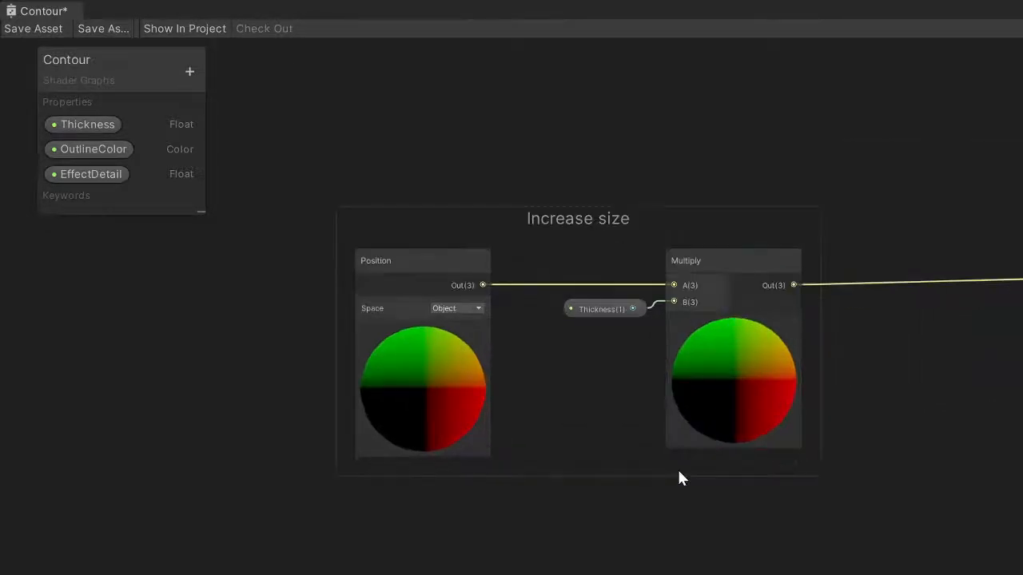
pyautogui.moveTo(875, 347); pyautogui.dragTo(868, 423, button='middle')
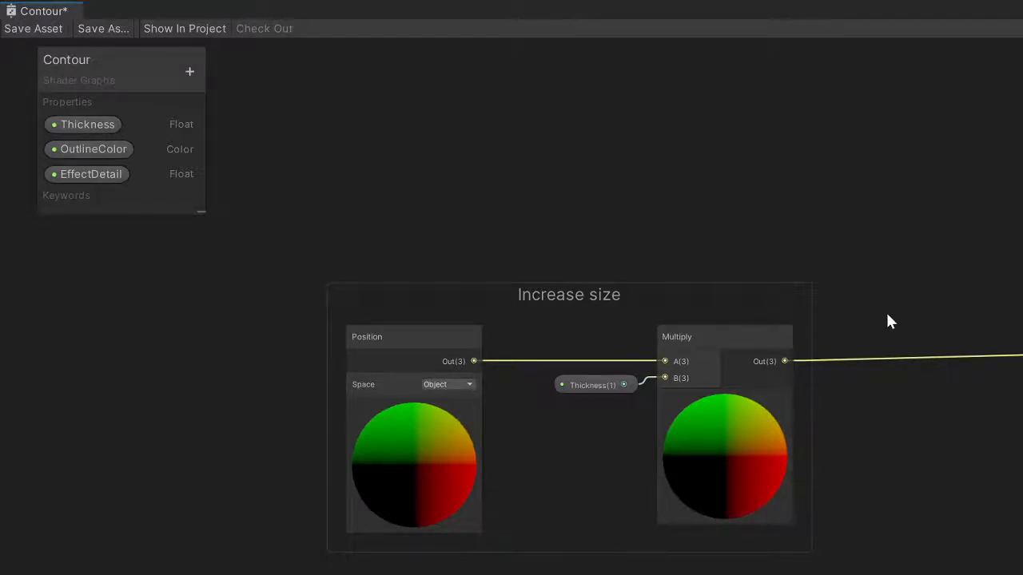
pyautogui.scroll(1, 505, 411)
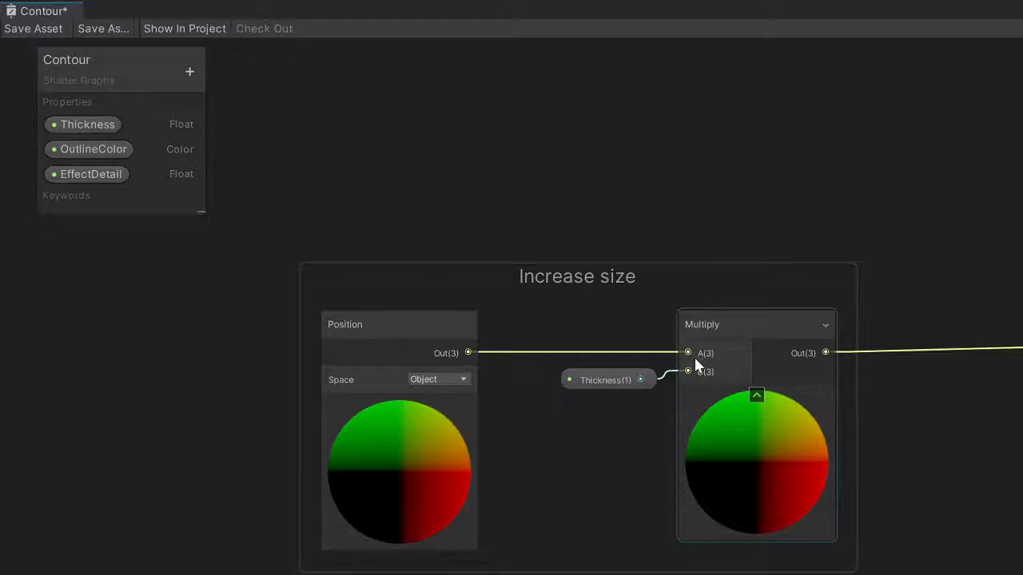
# Inspect the Thickness property node and its connection to the Multiply node in the Increase size group
pyautogui.scroll(1, 951, 423)
pyautogui.click(651, 434)
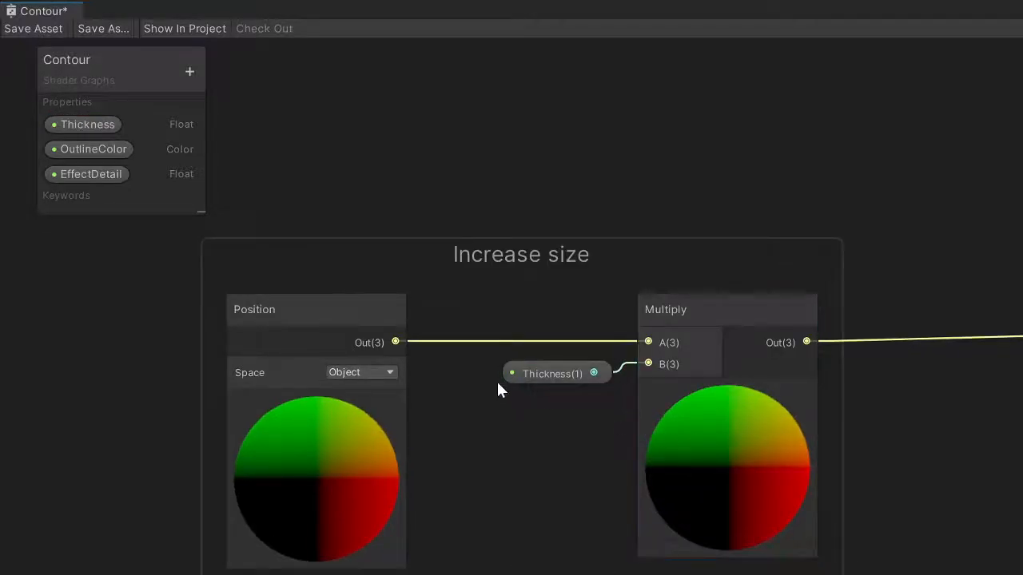
pyautogui.click(553, 382)
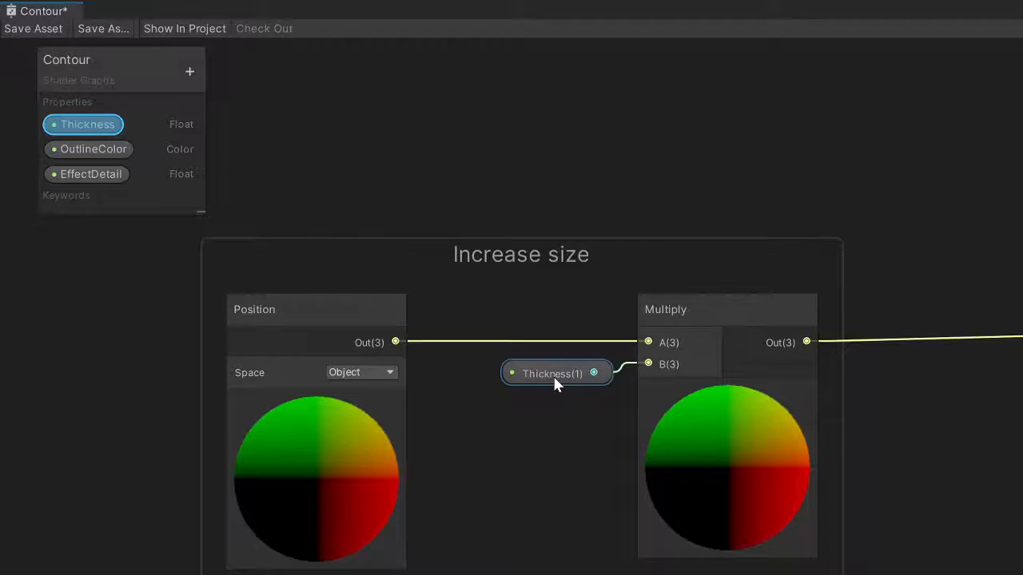
pyautogui.click(477, 386)
pyautogui.click(596, 374)
pyautogui.click(508, 351)
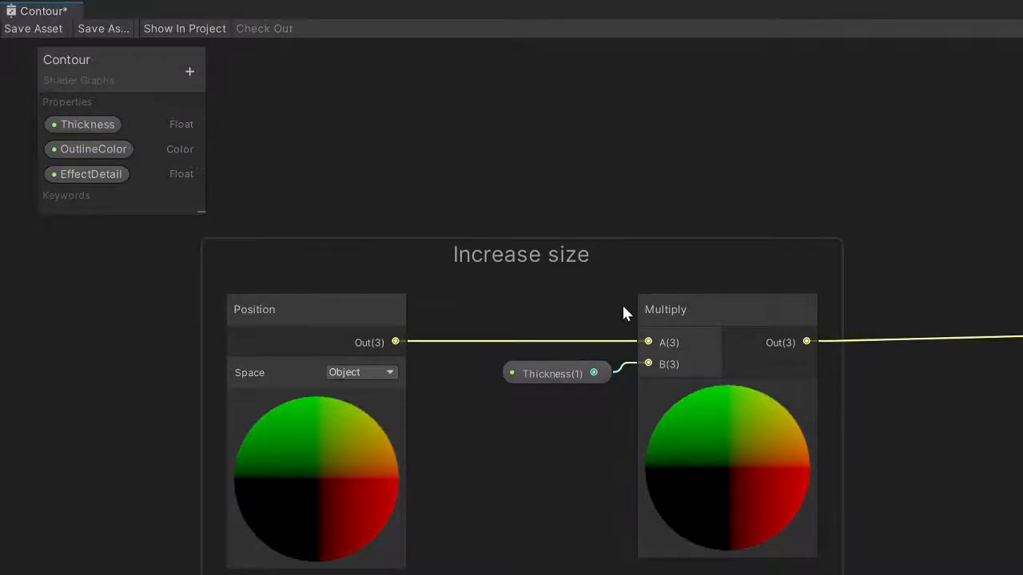
pyautogui.click(399, 370)
# Switch to OneNote and draw a large freehand circle with the white pen on the blank page
pyautogui.press('super')
pyautogui.write('one')
pyautogui.press('Return')
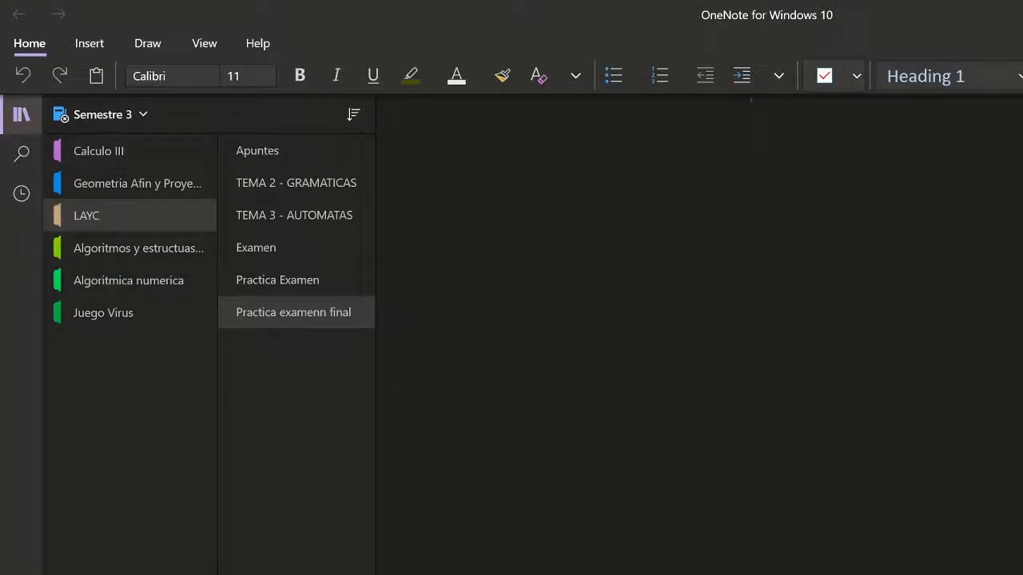
pyautogui.click(147, 44)
pyautogui.moveTo(819, 342)
pyautogui.mouseDown()
pyautogui.moveTo(696, 365)
pyautogui.moveTo(852, 408)
pyautogui.moveTo(789, 322)
pyautogui.mouseUp()
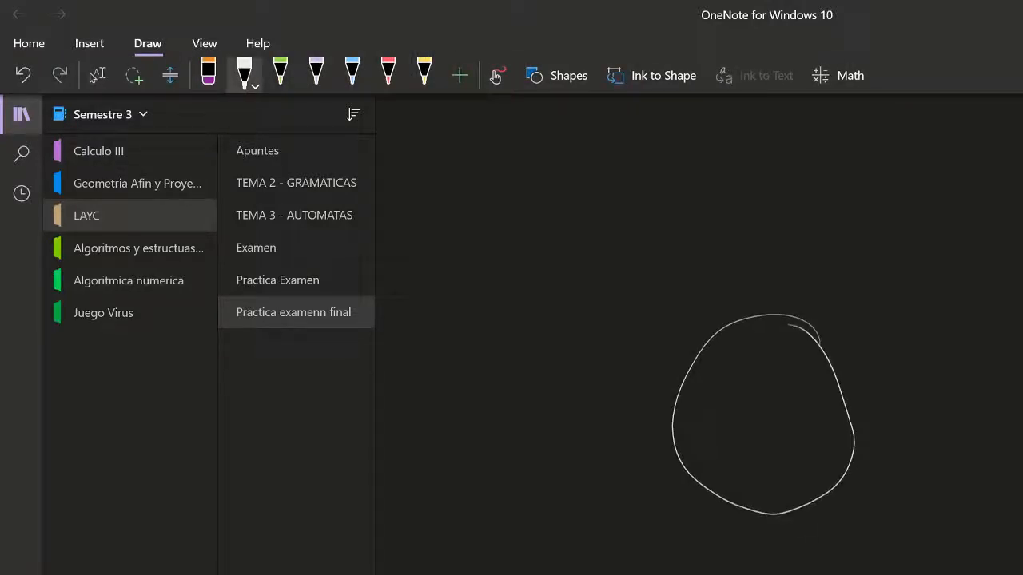
# Sketch an equator across the circle and arrows radiating from a centre point towards its upper outline
pyautogui.moveTo(842, 422)
pyautogui.mouseDown()
pyautogui.moveTo(679, 434)
pyautogui.moveTo(813, 414)
pyautogui.moveTo(775, 419)
pyautogui.mouseUp()
pyautogui.moveTo(748, 422); pyautogui.dragTo(682, 430)
pyautogui.moveTo(673, 433); pyautogui.dragTo(669, 437)
pyautogui.moveTo(765, 429)
pyautogui.mouseDown()
pyautogui.moveTo(821, 382)
pyautogui.moveTo(812, 390)
pyautogui.moveTo(792, 341)
pyautogui.moveTo(795, 359)
pyautogui.mouseUp()
pyautogui.moveTo(761, 429)
pyautogui.mouseDown()
pyautogui.moveTo(734, 349)
pyautogui.moveTo(740, 356)
pyautogui.mouseUp()
pyautogui.moveTo(694, 394)
pyautogui.mouseDown()
pyautogui.moveTo(761, 430)
pyautogui.moveTo(692, 394)
pyautogui.moveTo(702, 405)
pyautogui.mouseUp()
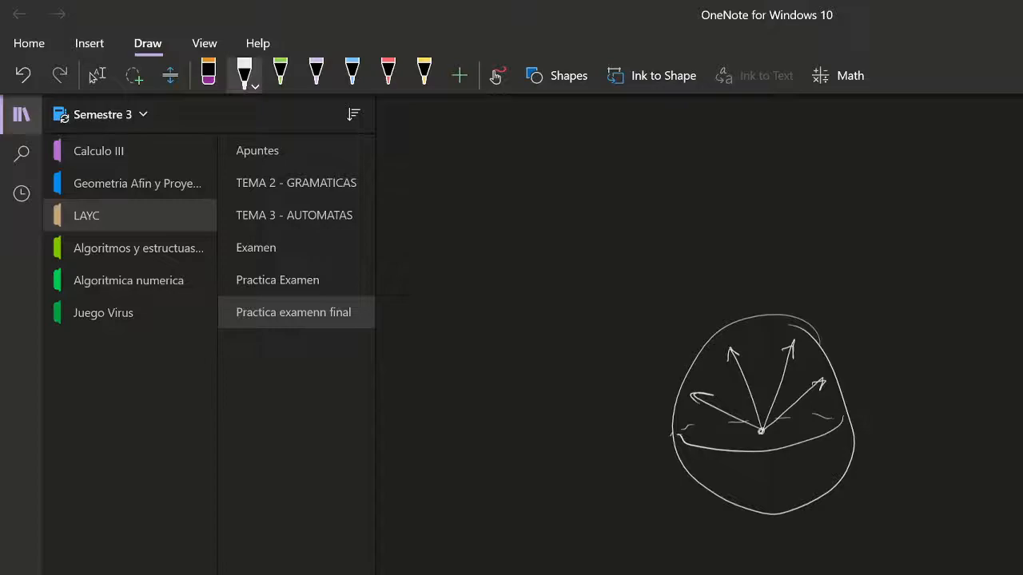
# Return to the Contour graph to review the whole Increase size group, and switch back to OneNote
pyautogui.click(96, 74)
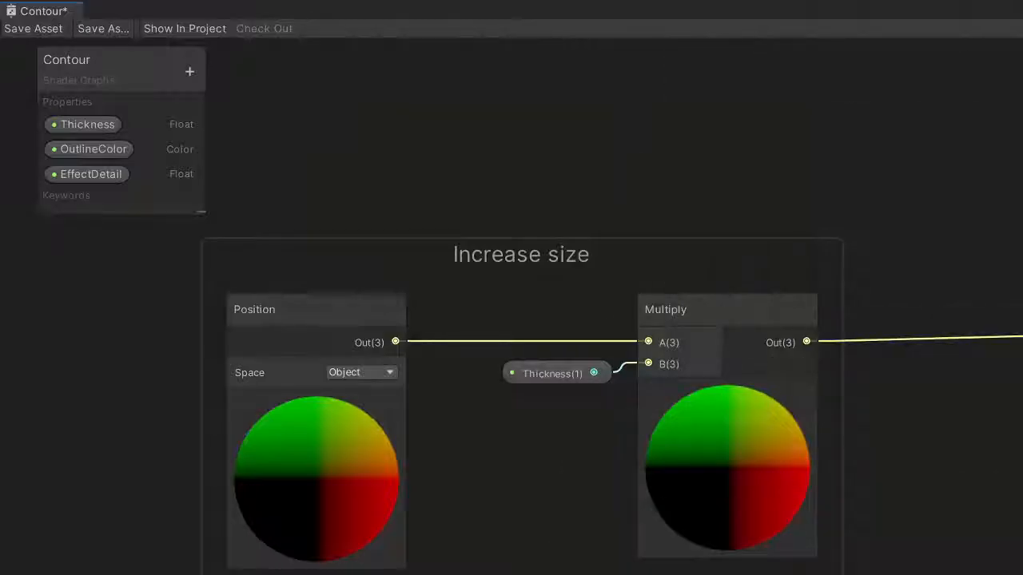
pyautogui.scroll(-2, 919, 571)
pyautogui.moveTo(976, 499); pyautogui.dragTo(852, 437, button='middle')
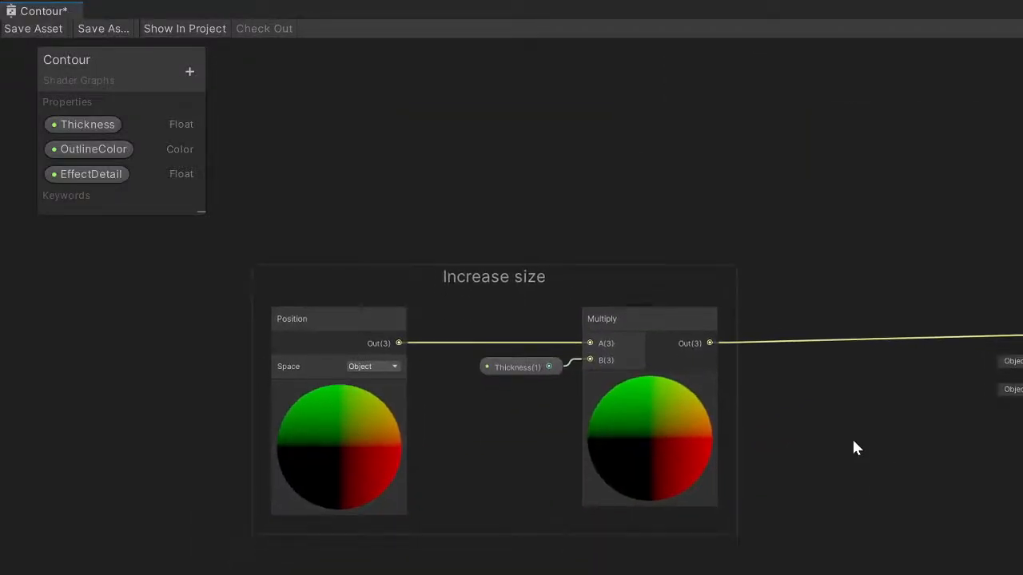
pyautogui.hotkey('alt', 'Tab')
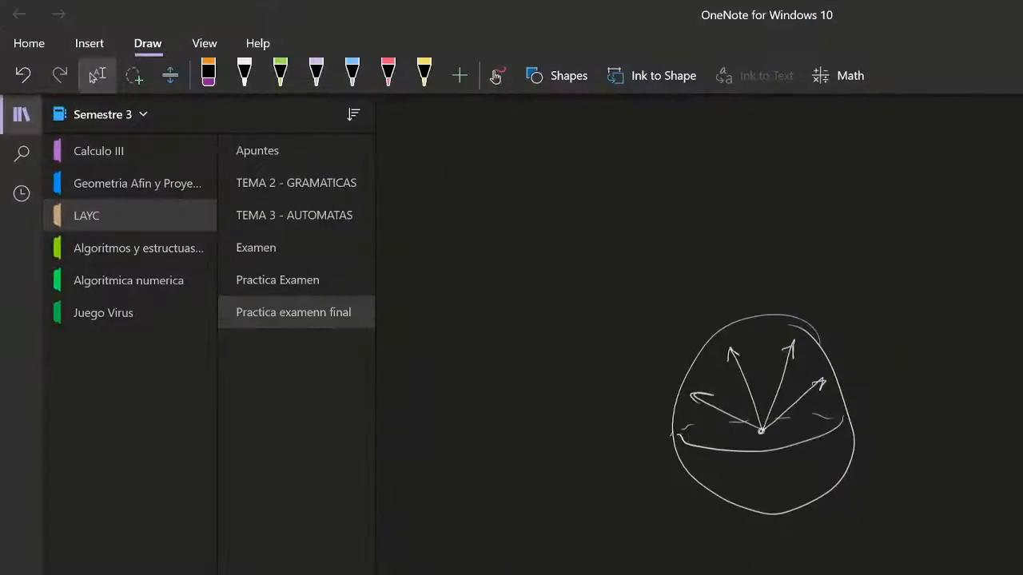
# Write a short factor note above the sphere sketch, mark two outline points and extend the leftmost arrow outwards
pyautogui.moveTo(784, 404)
pyautogui.mouseDown()
pyautogui.moveTo(785, 418)
pyautogui.moveTo(814, 415)
pyautogui.mouseUp()
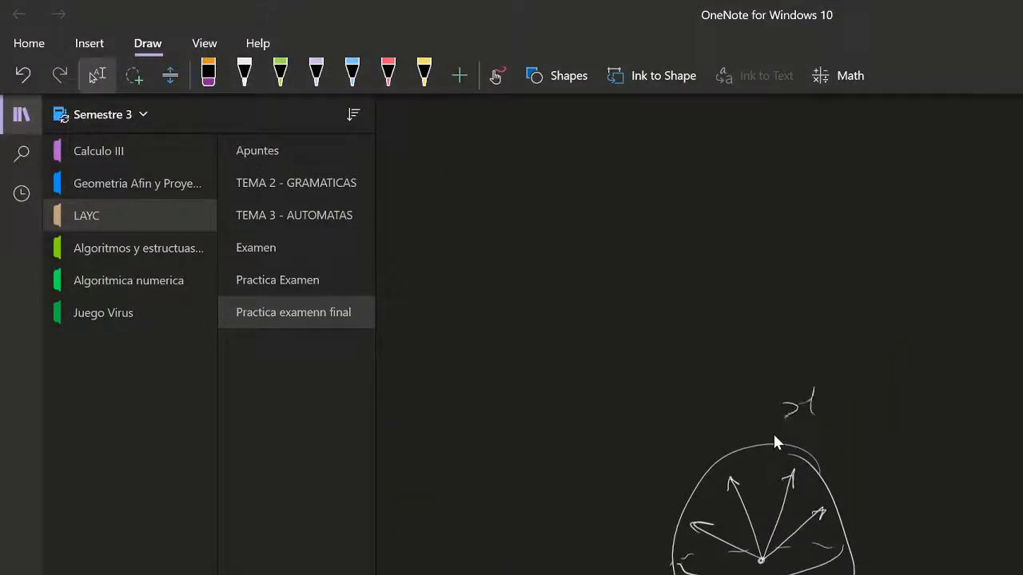
pyautogui.moveTo(680, 516); pyautogui.dragTo(683, 519)
pyautogui.moveTo(718, 457); pyautogui.dragTo(718, 459)
pyautogui.moveTo(680, 518)
pyautogui.mouseDown()
pyautogui.moveTo(663, 513)
pyautogui.moveTo(760, 561)
pyautogui.moveTo(698, 526)
pyautogui.mouseUp()
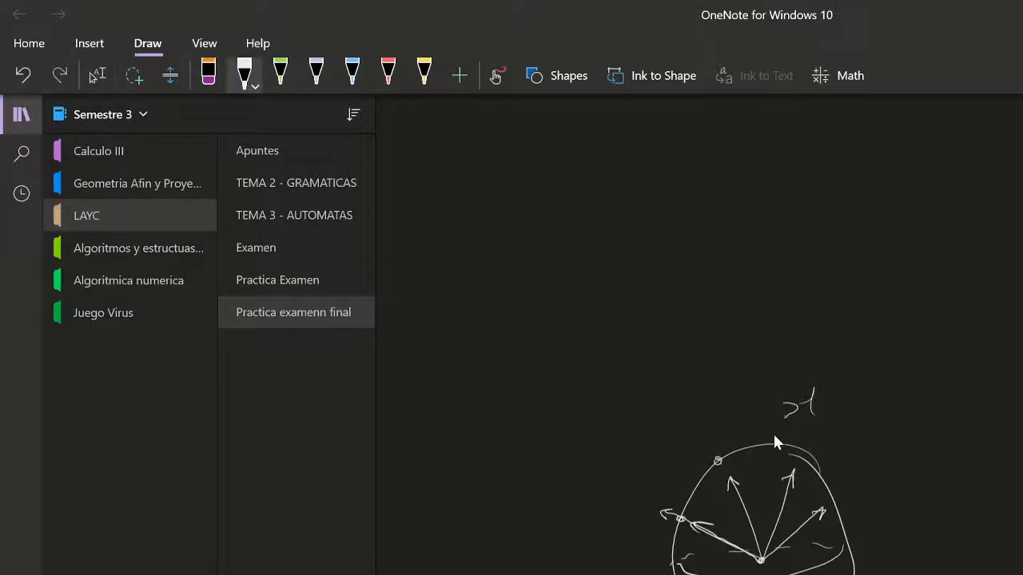
# Draw a larger outline around the sphere sketch to illustrate the enlarged shape, and put the pen away
pyautogui.moveTo(708, 449)
pyautogui.mouseDown()
pyautogui.moveTo(656, 515)
pyautogui.moveTo(650, 574)
pyautogui.mouseUp()
pyautogui.moveTo(864, 478)
pyautogui.mouseDown()
pyautogui.moveTo(883, 535)
pyautogui.moveTo(883, 574)
pyautogui.mouseUp()
pyautogui.moveTo(708, 442); pyautogui.dragTo(812, 427)
pyautogui.click(93, 75)
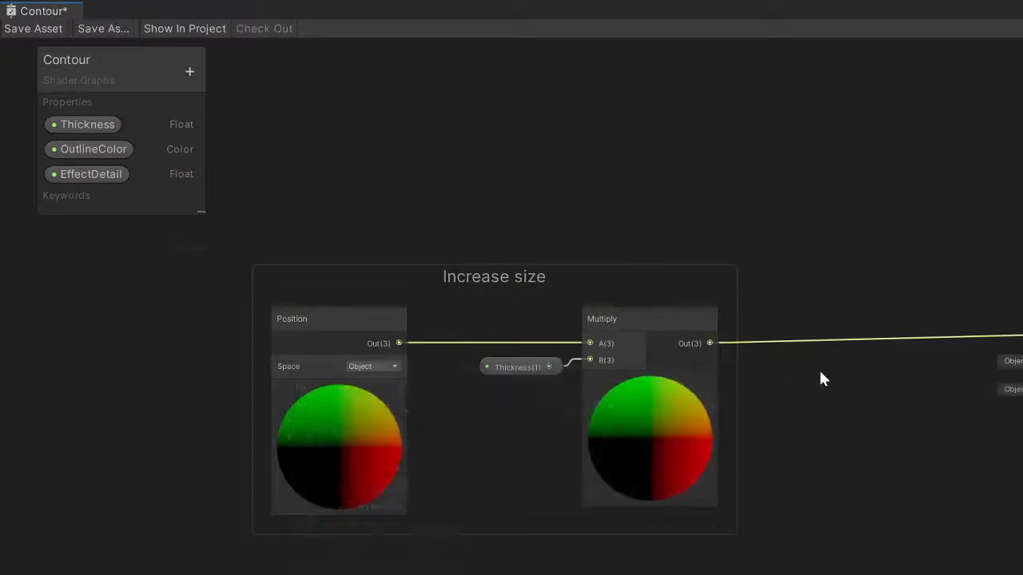
# Switch to the Contour graph and trace the Multiply output to the Position input of the Vertex block
pyautogui.scroll(3, 818, 368)
pyautogui.moveTo(852, 485); pyautogui.dragTo(591, 525, button='middle')
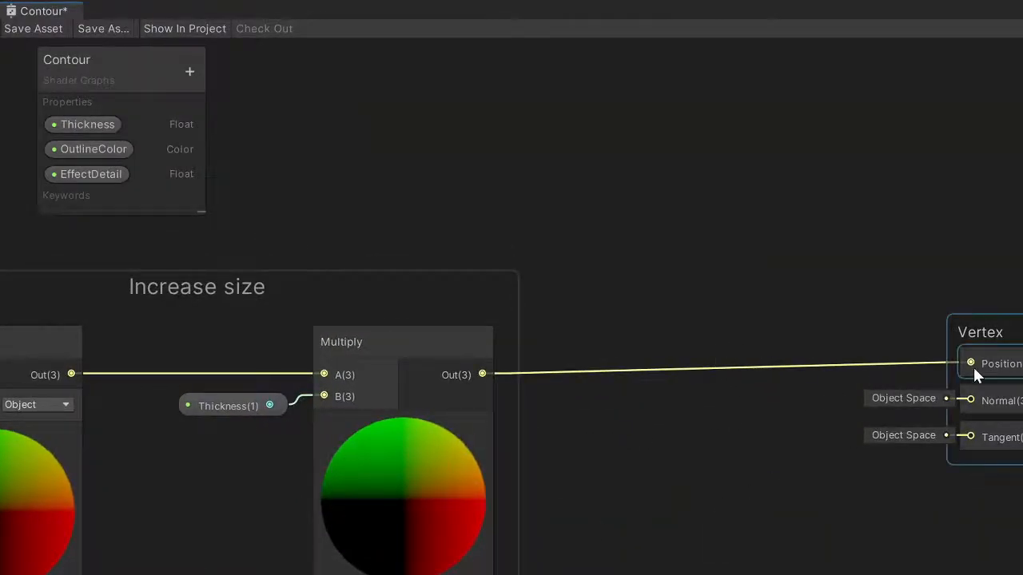
pyautogui.moveTo(981, 574); pyautogui.dragTo(810, 250, button='middle')
pyautogui.scroll(-2, 810, 249)
pyautogui.moveTo(752, 296); pyautogui.dragTo(1022, 524, button='middle')
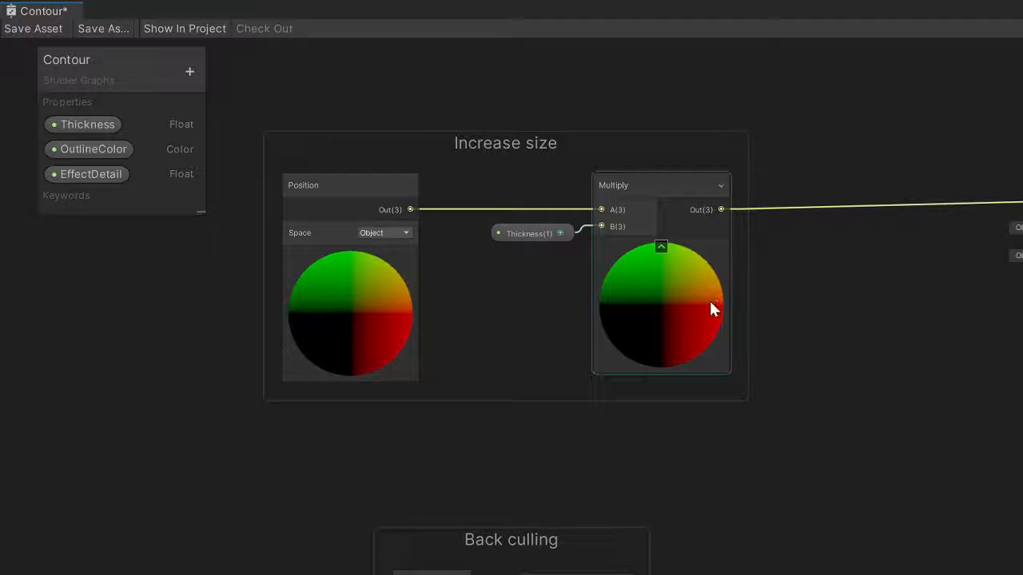
# Examine the Back culling group and how Is Front Face feeds the Branch node's Predicate input
pyautogui.scroll(1, 975, 486)
pyautogui.moveTo(867, 561); pyautogui.dragTo(861, 514, button='middle')
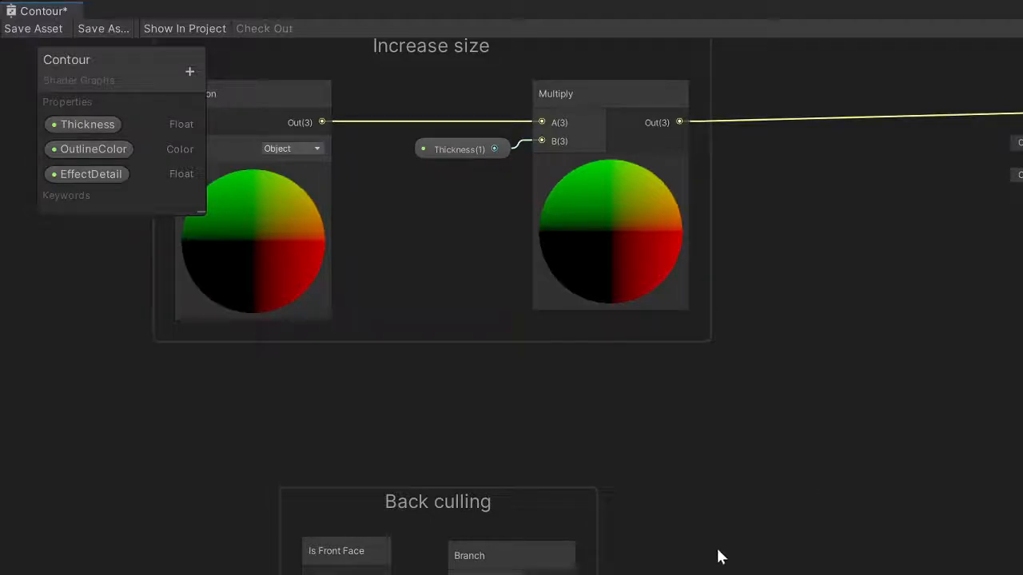
pyautogui.scroll(1, 821, 478)
pyautogui.moveTo(821, 478); pyautogui.dragTo(937, 400, button='middle')
pyautogui.click(363, 517)
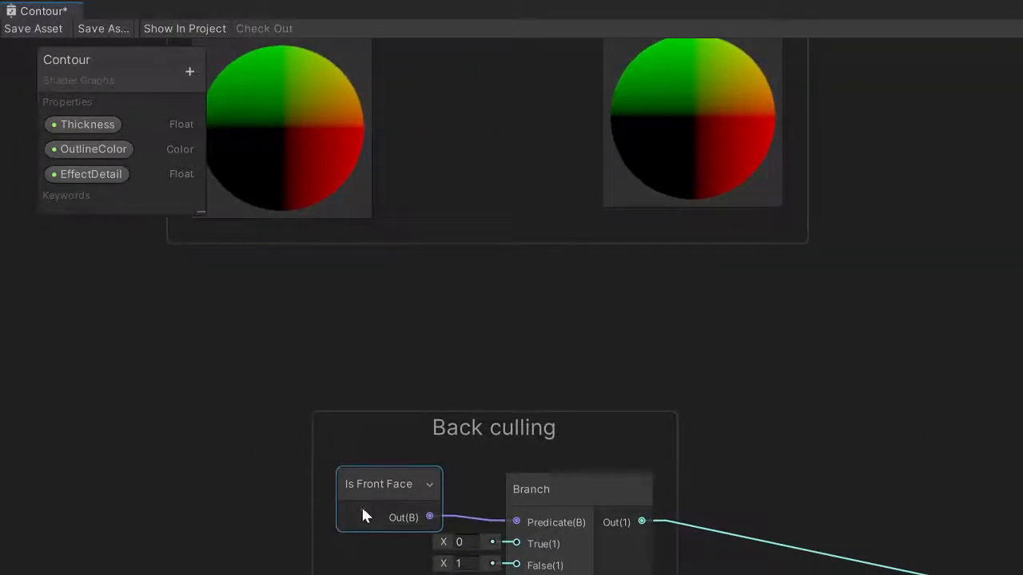
pyautogui.click(529, 558)
pyautogui.click(423, 511)
# Point out the True and False input values of the Branch node in the Back culling group
pyautogui.click(450, 543)
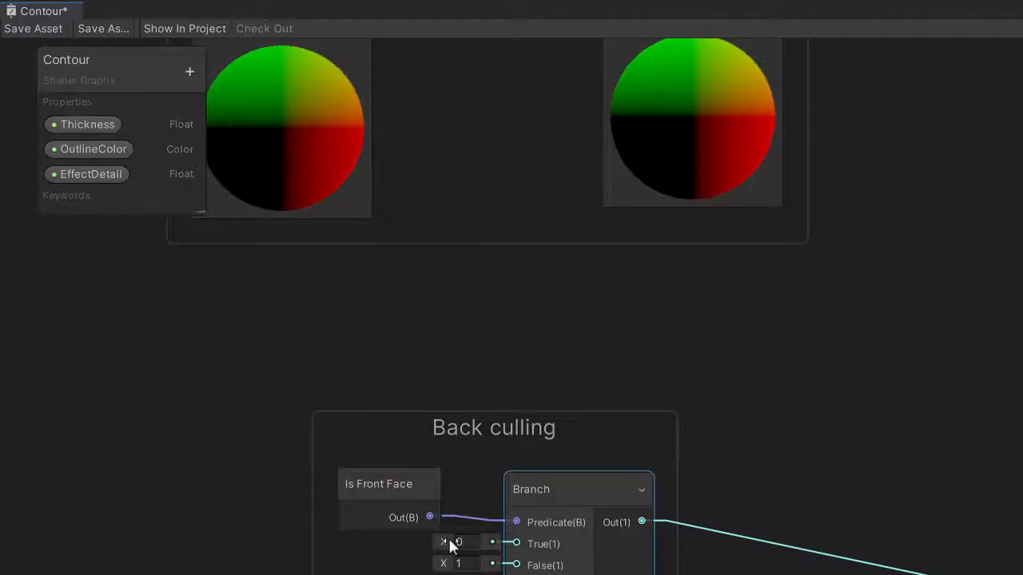
pyautogui.click(450, 543)
pyautogui.click(466, 564)
pyautogui.click(459, 543)
pyautogui.click(464, 564)
# Trace the Branch output towards the fragment inputs and bring the Contour Animation group into view
pyautogui.moveTo(1022, 574); pyautogui.dragTo(787, 512, button='middle')
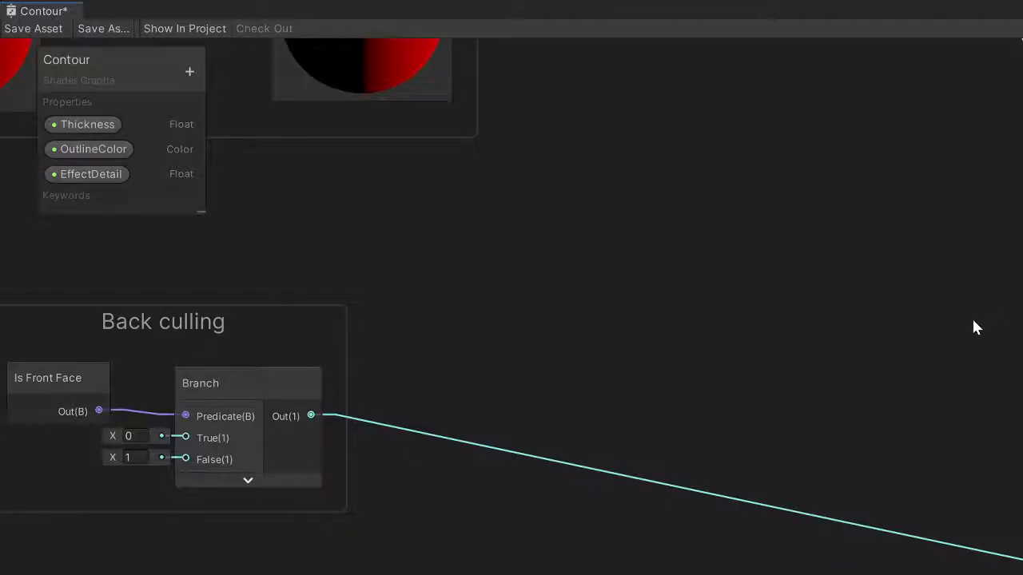
pyautogui.scroll(-1, 683, 394)
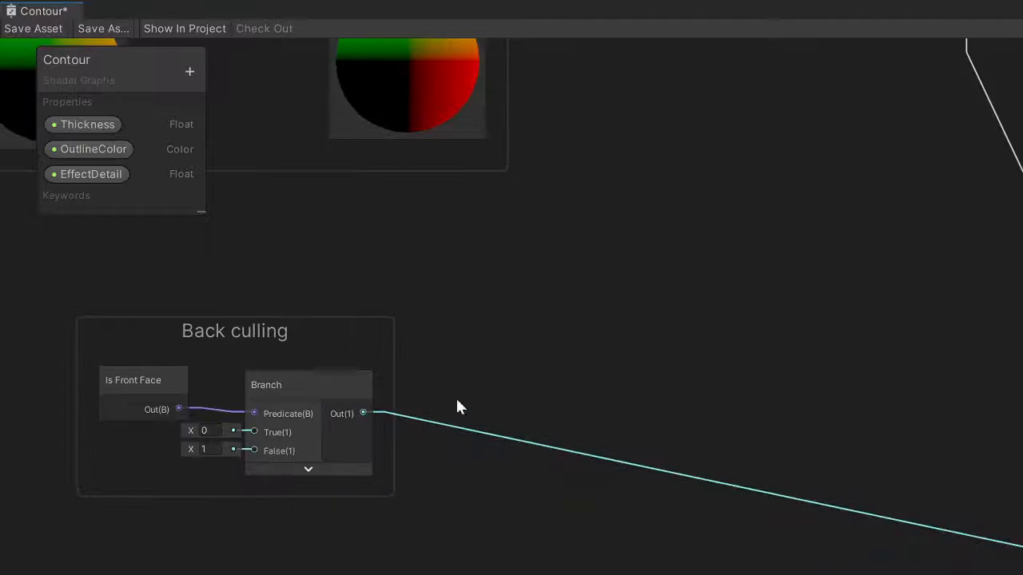
pyautogui.moveTo(550, 247); pyautogui.dragTo(834, 454, button='middle')
pyautogui.moveTo(1022, 574); pyautogui.dragTo(687, 298, button='middle')
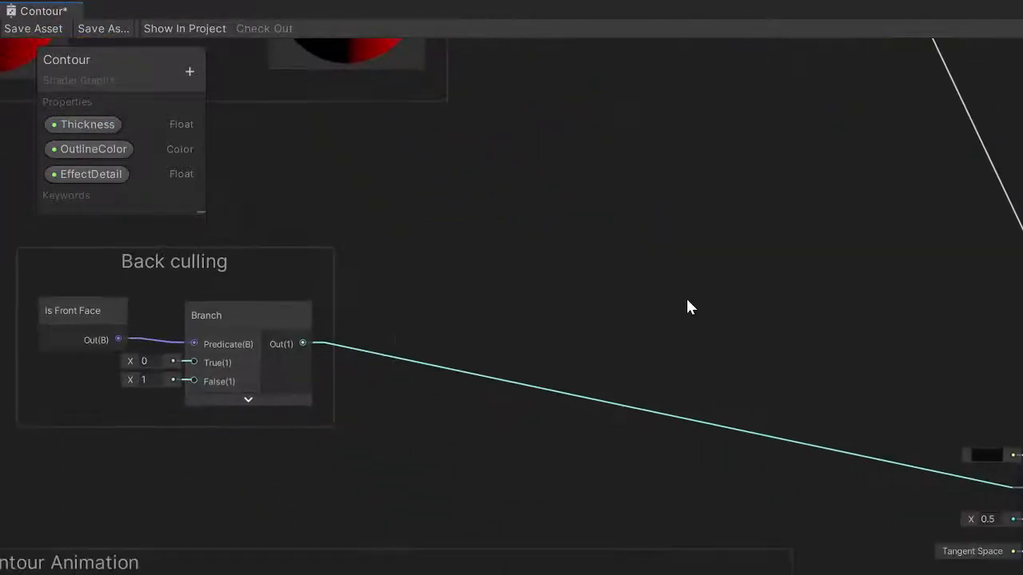
pyautogui.moveTo(685, 521); pyautogui.dragTo(1022, 359, button='middle')
pyautogui.scroll(-1, 895, 468)
pyautogui.moveTo(895, 469); pyautogui.dragTo(925, 249, button='middle')
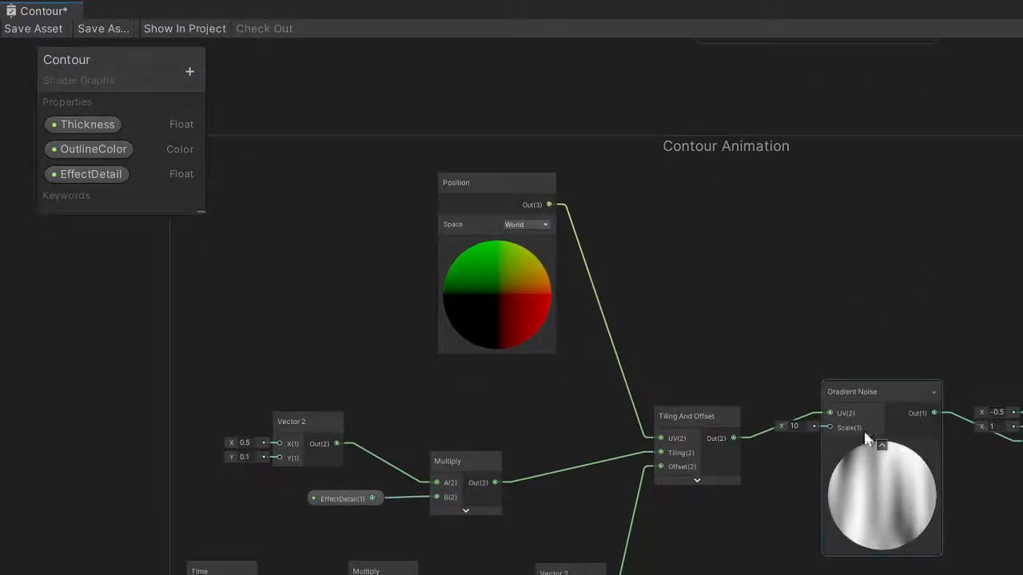
# Switch to the main Unity editor window and view the glowing outlined capsule up close in the Scene view
pyautogui.hotkey('alt', 'Tab')
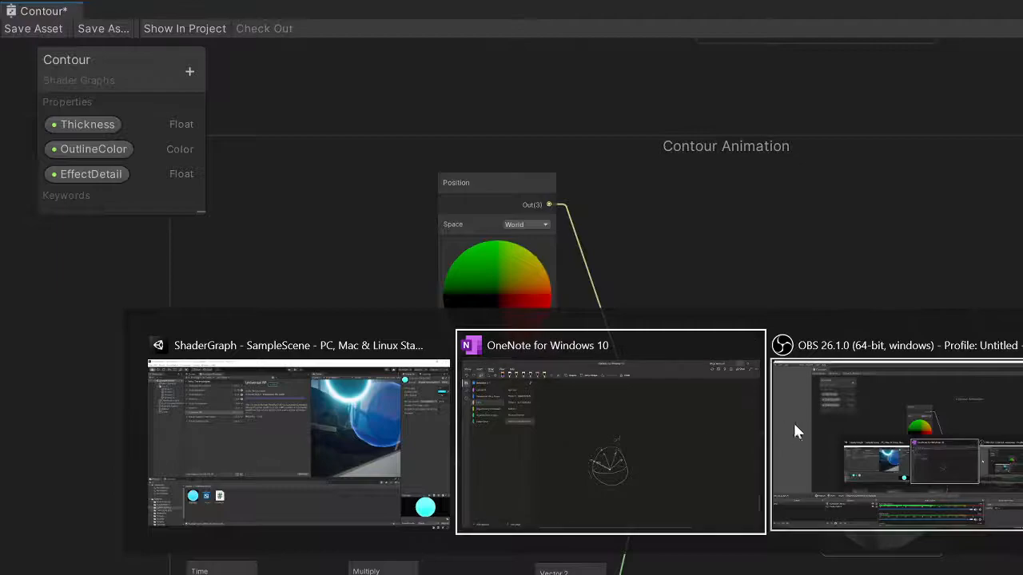
pyautogui.click(379, 472)
pyautogui.hotkey('alt', 'Tab')
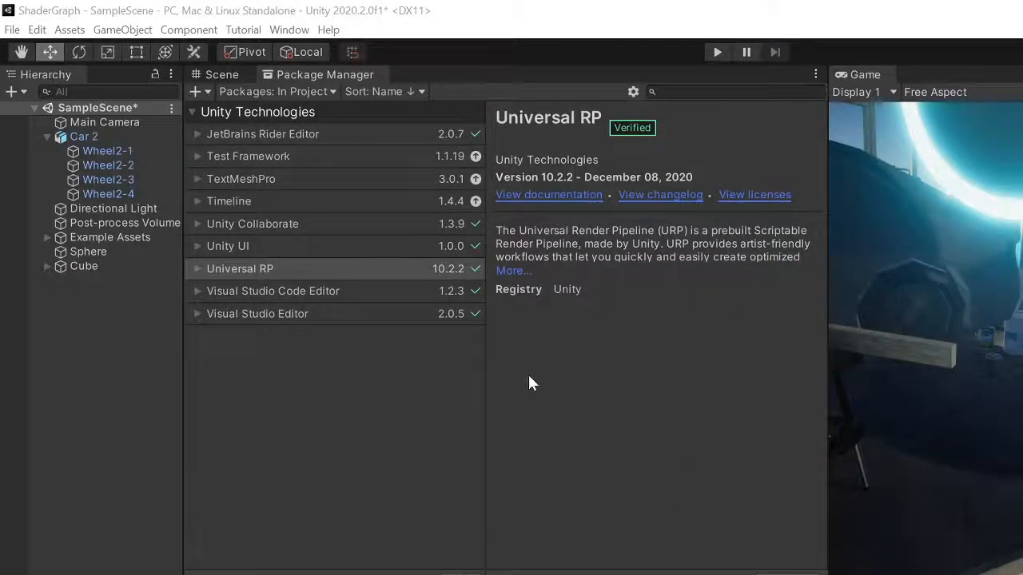
pyautogui.click(220, 76)
pyautogui.keyDown('alt'); pyautogui.moveTo(447, 223); pyautogui.dragTo(599, 411); pyautogui.keyUp('alt')
pyautogui.scroll(3, 607, 258)
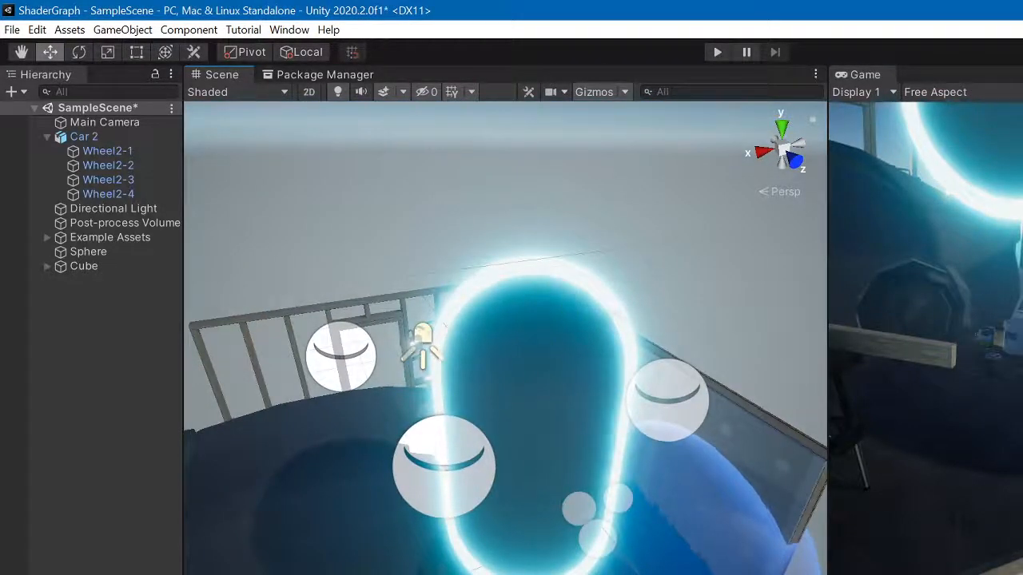
# Select the outlined capsule and orbit around its thickened contour to inspect the animated pattern
pyautogui.click(541, 293)
pyautogui.click(565, 274)
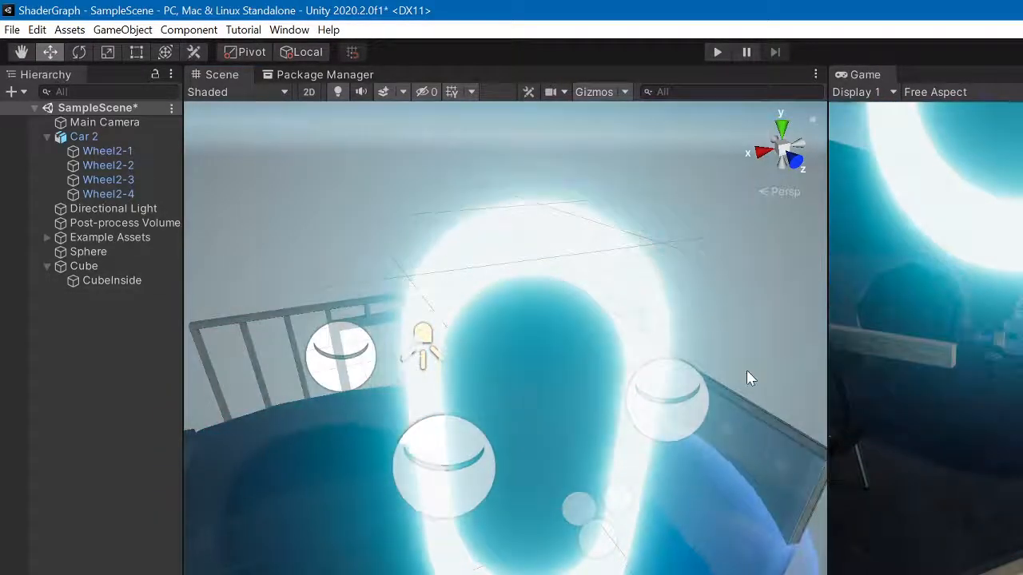
pyautogui.keyDown('alt'); pyautogui.moveTo(749, 377); pyautogui.dragTo(599, 137); pyautogui.keyUp('alt')
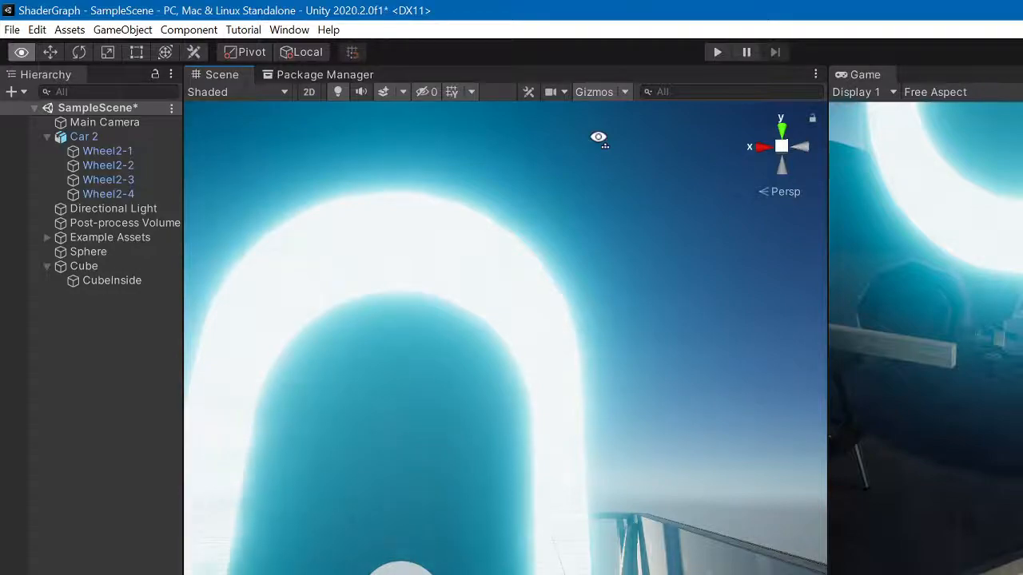
pyautogui.keyDown('alt'); pyautogui.moveTo(599, 137); pyautogui.dragTo(604, 152); pyautogui.keyUp('alt')
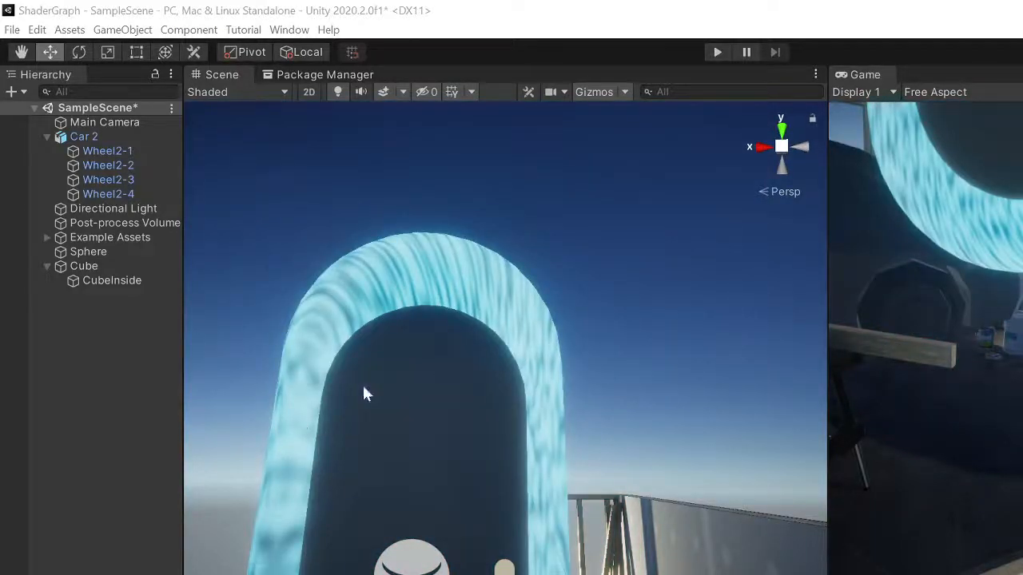
pyautogui.keyDown('alt'); pyautogui.moveTo(364, 389); pyautogui.dragTo(498, 386); pyautogui.keyUp('alt')
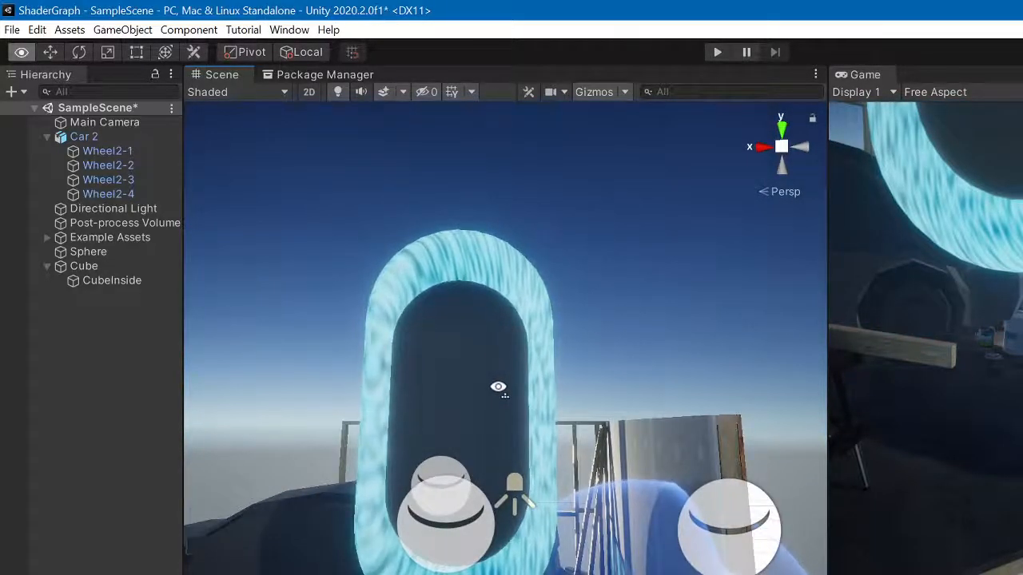
# Fly the Scene view around the capsule and the blue sphere to compare their outlines
pyautogui.scroll(2, 498, 387)
pyautogui.moveTo(498, 387); pyautogui.dragTo(493, 434, button='right')
pyautogui.press('s')
pyautogui.press('w')
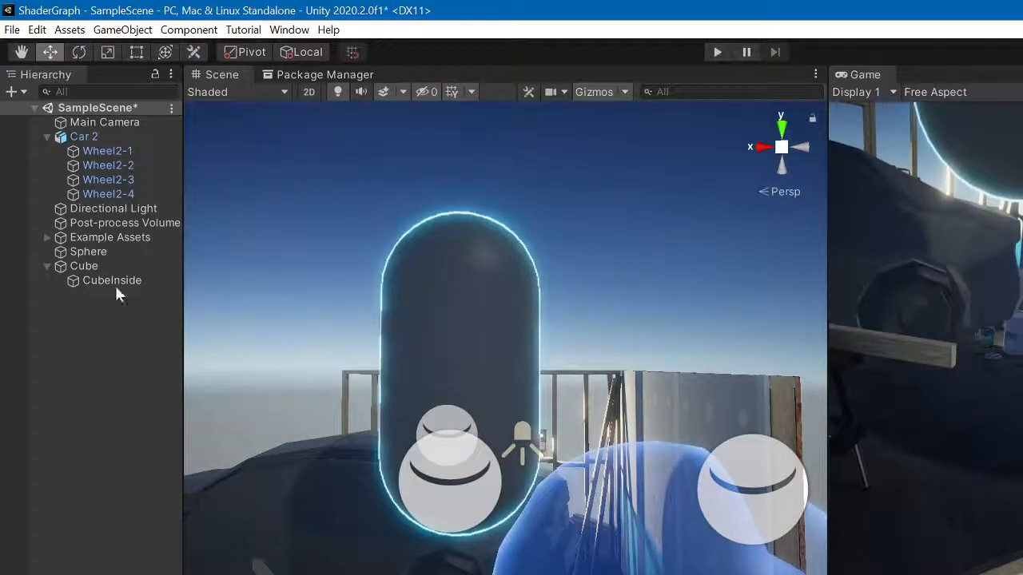
pyautogui.moveTo(731, 311); pyautogui.dragTo(714, 392, button='right')
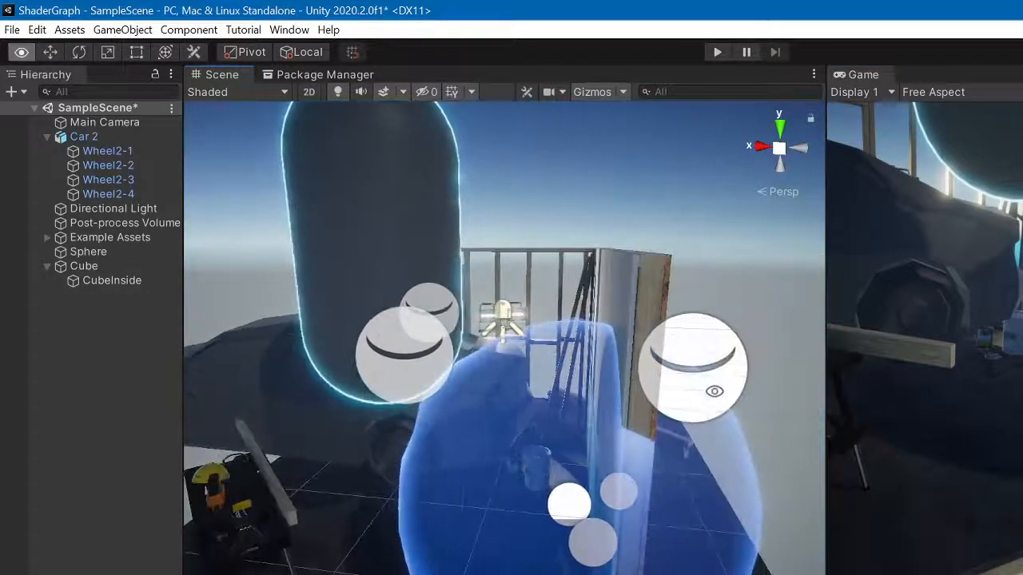
# Bring the Contour graph window back in front of the editor and maximize it
pyautogui.hotkey('alt', 'Tab')
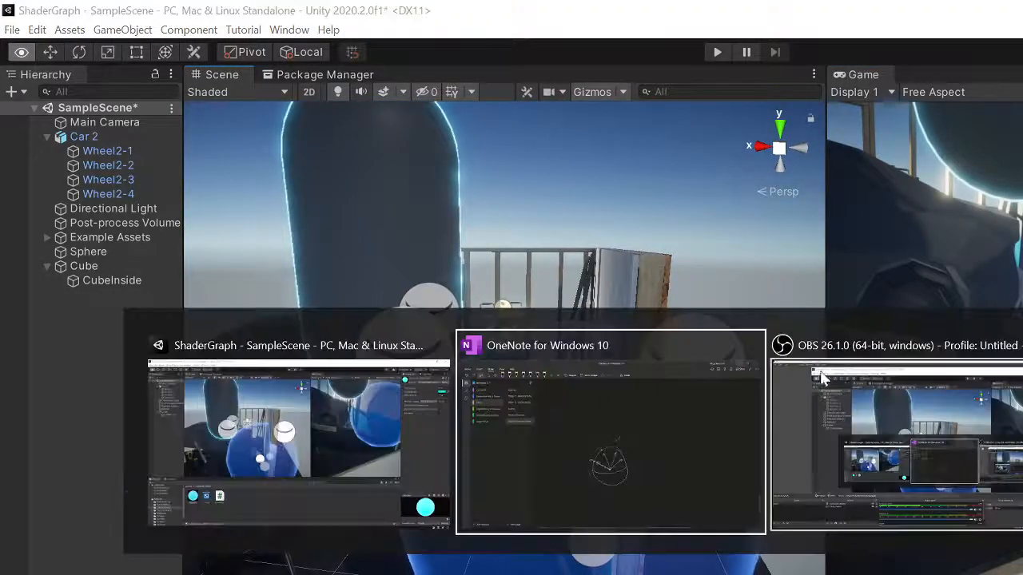
pyautogui.click(300, 429)
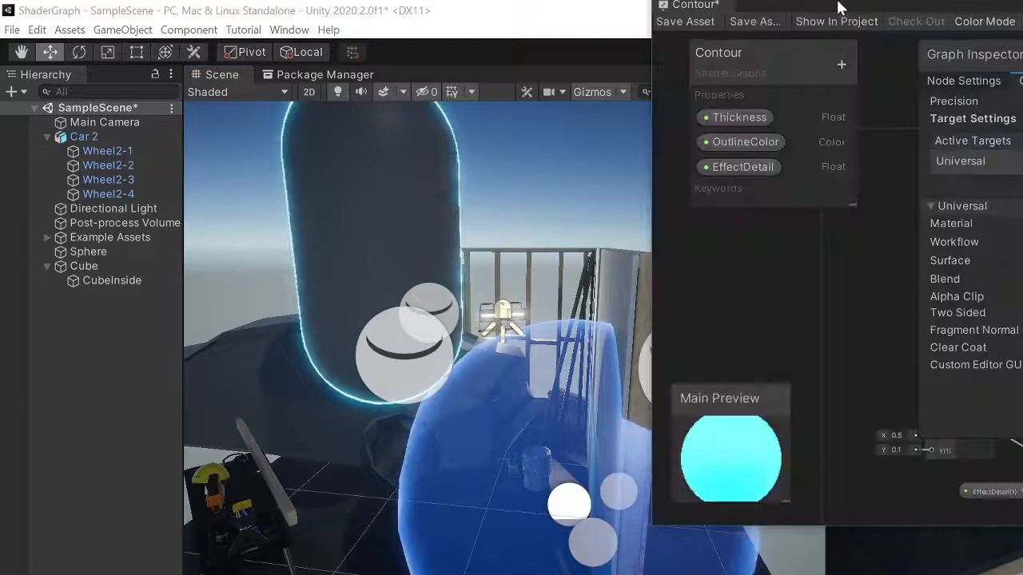
pyautogui.moveTo(838, 6); pyautogui.dragTo(744, 99)
pyautogui.doubleClick(745, 96)
# Examine the Contour Animation group, where Vector 2 and EffectDetail are multiplied to drive the Tiling And Offset node
pyautogui.scroll(2, 757, 560)
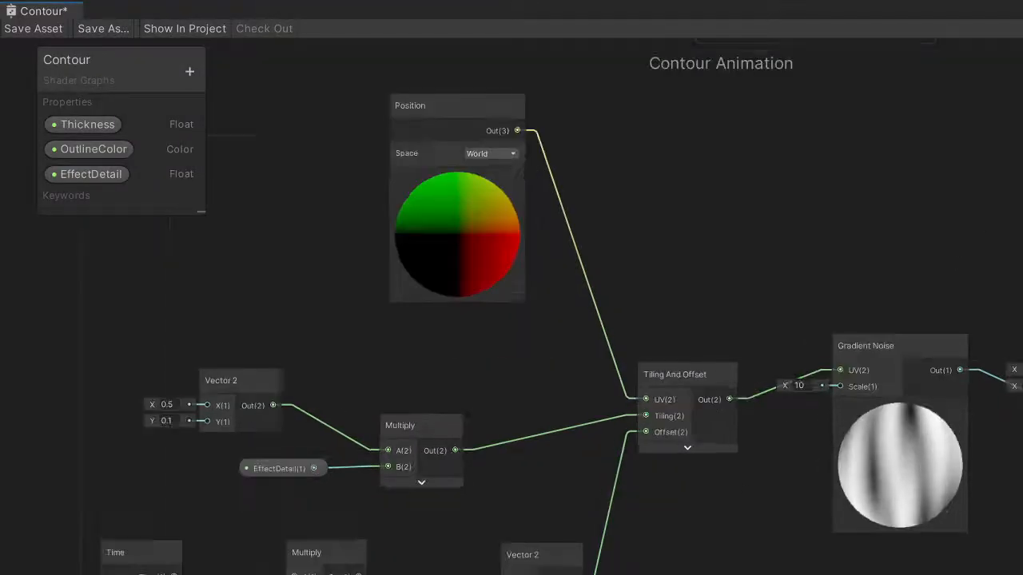
pyautogui.moveTo(574, 136); pyautogui.dragTo(794, 294, button='middle')
pyautogui.scroll(-2, 794, 300)
pyautogui.moveTo(899, 303); pyautogui.dragTo(705, 267, button='middle')
pyautogui.scroll(2, 354, 389)
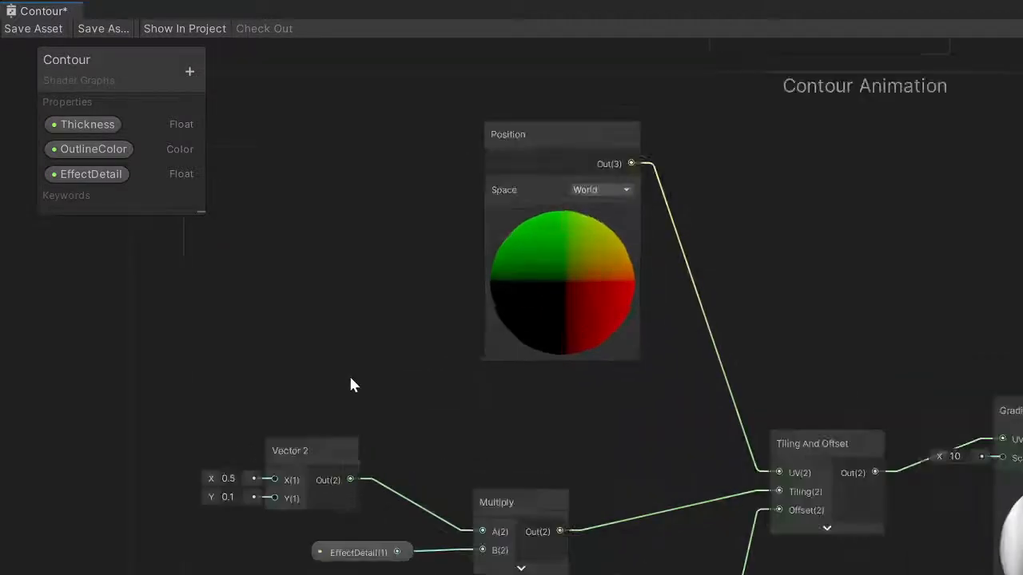
pyautogui.moveTo(424, 446); pyautogui.dragTo(535, 327, button='middle')
pyautogui.scroll(1, 567, 313)
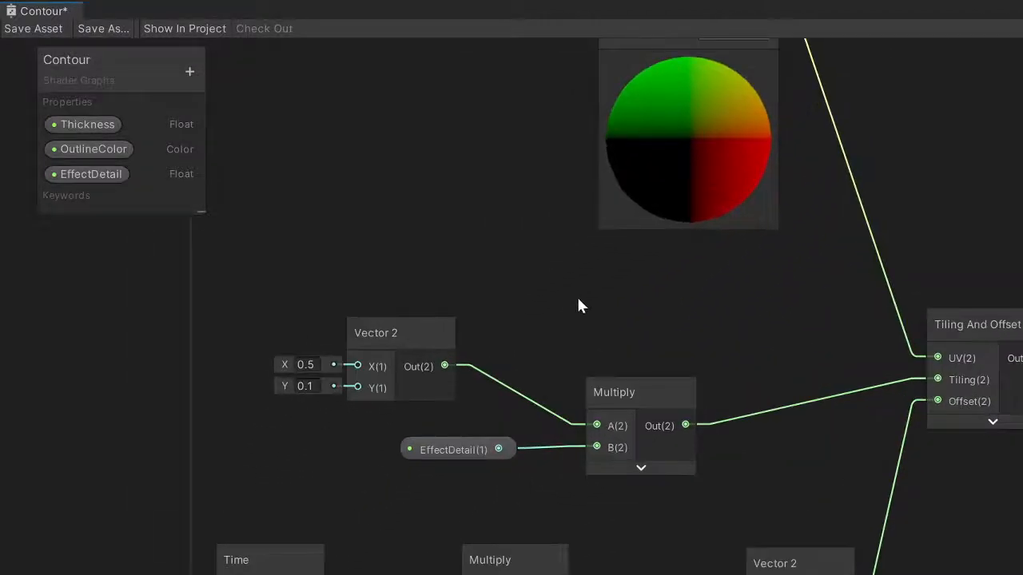
# Add a second, unconnected Gradient Noise node below the existing one in the Contour Animation group
pyautogui.moveTo(1015, 208); pyautogui.dragTo(781, 253, button='middle')
pyautogui.click(998, 350)
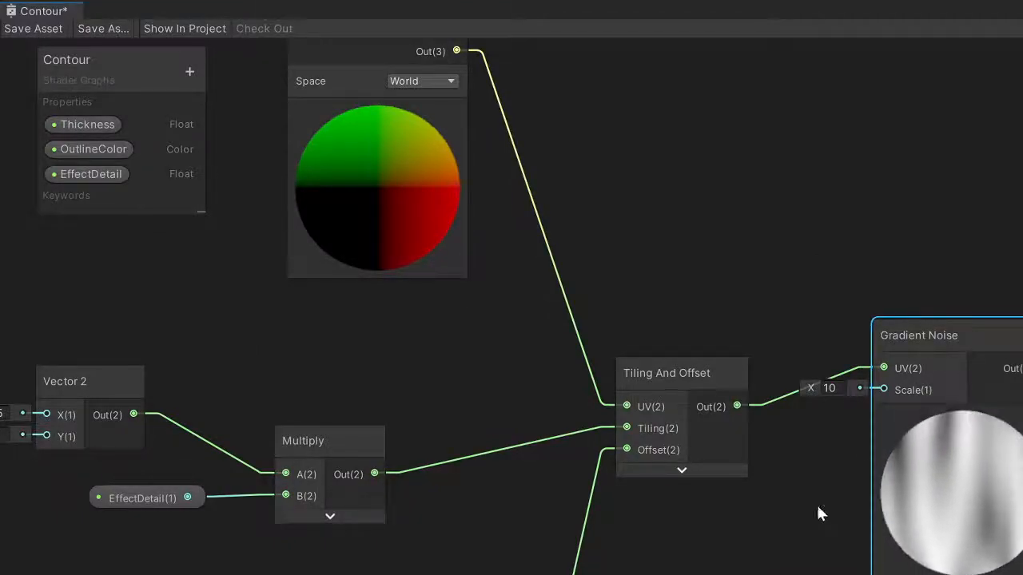
pyautogui.scroll(-2, 716, 569)
pyautogui.moveTo(702, 574); pyautogui.dragTo(710, 557, button='middle')
pyautogui.click(757, 573)
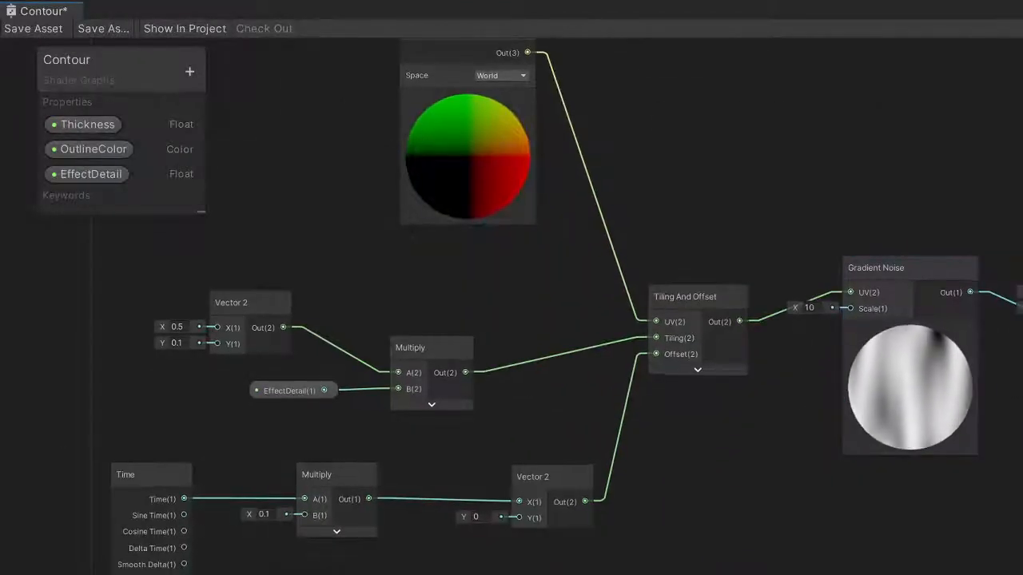
pyautogui.press('space')
pyautogui.write('gradi')
pyautogui.press('Down')
pyautogui.press('Down')
pyautogui.press('Down')
pyautogui.press('Down')
pyautogui.press('Down')
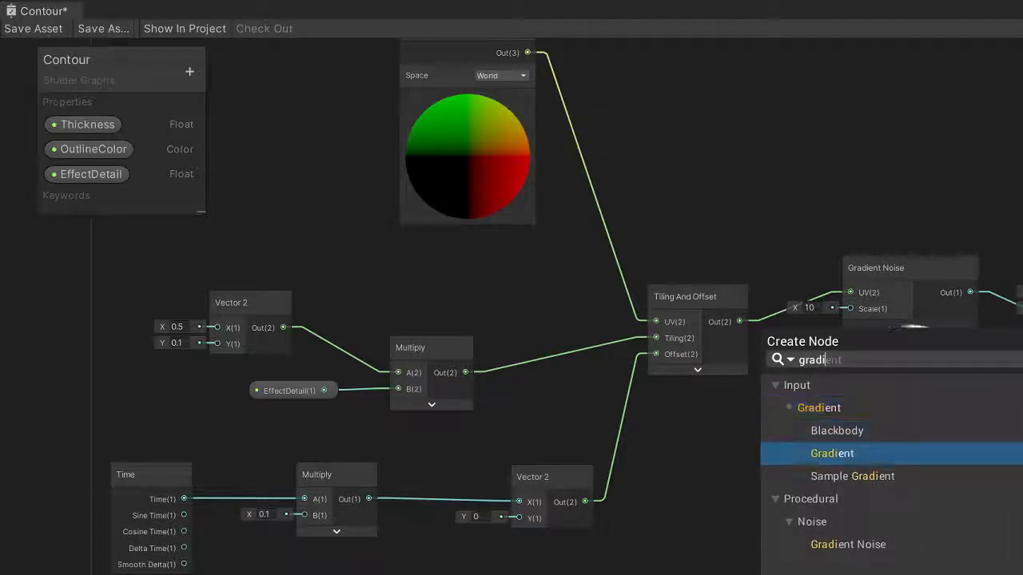
pyautogui.press('Down')
pyautogui.press('Return')
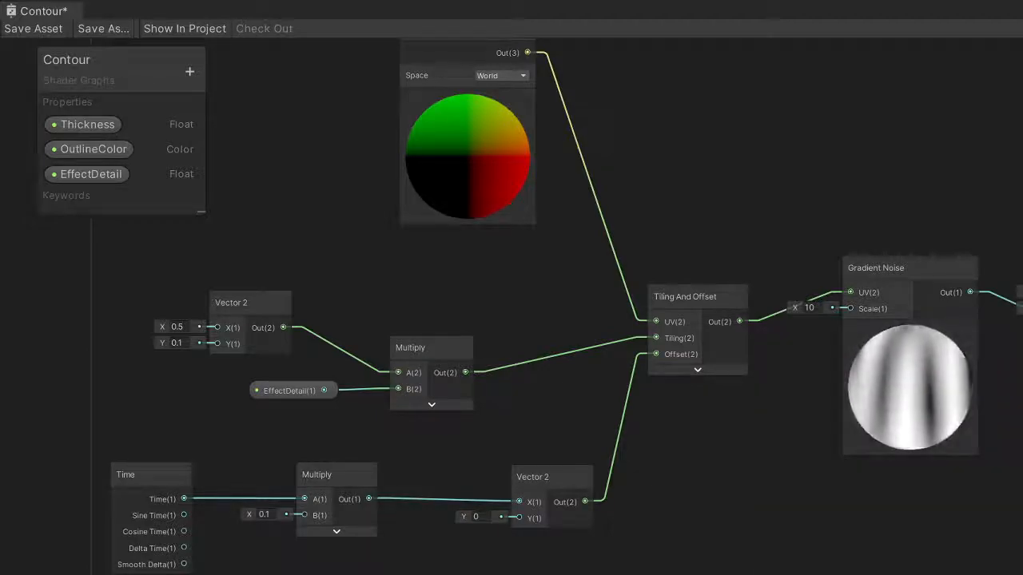
pyautogui.moveTo(815, 574)
pyautogui.mouseDown()
pyautogui.moveTo(817, 557)
pyautogui.moveTo(815, 574)
pyautogui.mouseUp()
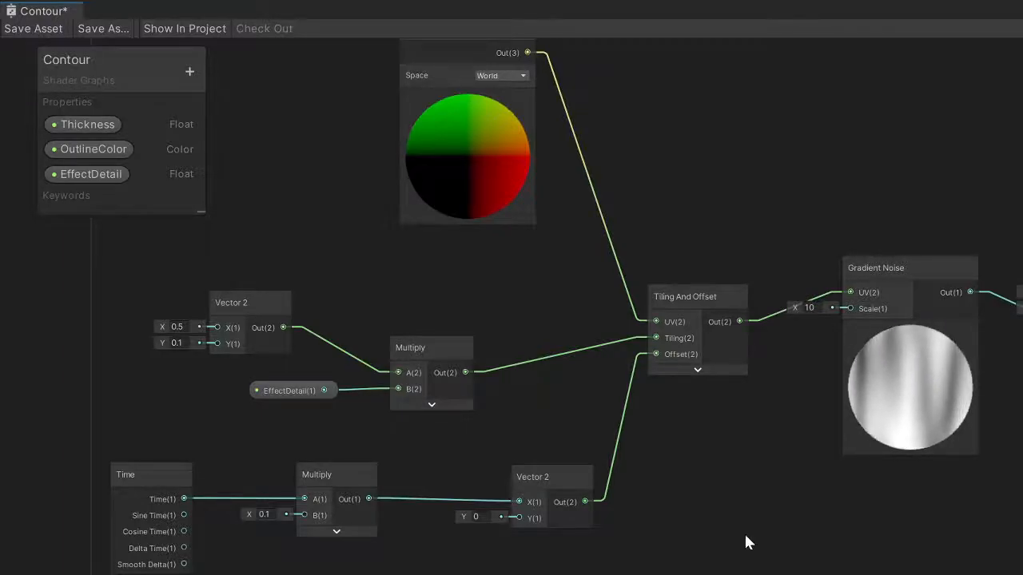
# Examine the World-space Position node and the node chains feeding the UV, Tiling and Offset inputs of Tiling And Offset
pyautogui.moveTo(709, 97); pyautogui.dragTo(717, 197, button='middle')
pyautogui.scroll(2, 609, 183)
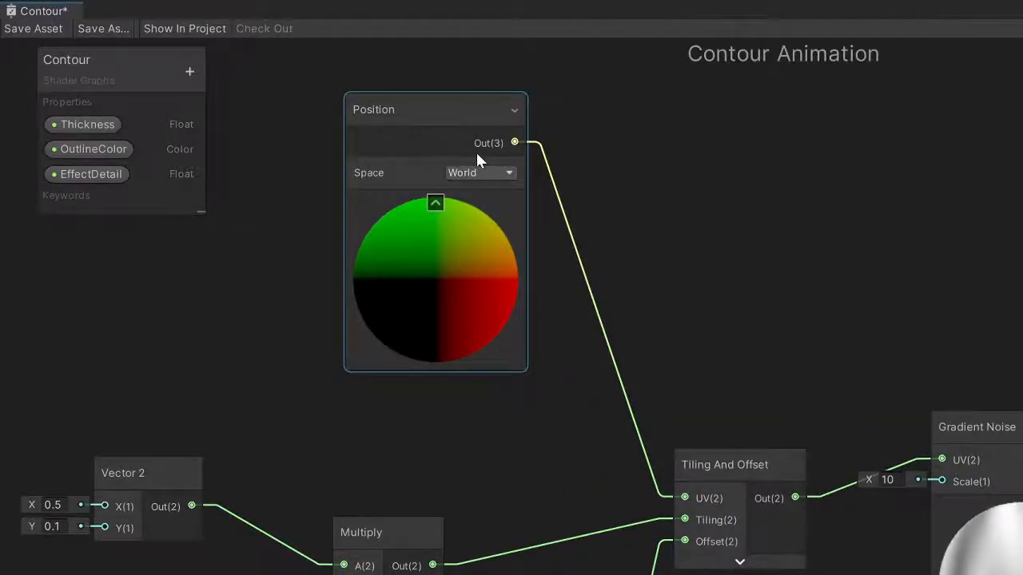
pyautogui.scroll(1, 594, 209)
pyautogui.moveTo(594, 209); pyautogui.dragTo(593, 1, button='middle')
pyautogui.scroll(-1, 793, 567)
pyautogui.moveTo(785, 574); pyautogui.dragTo(794, 422, button='middle')
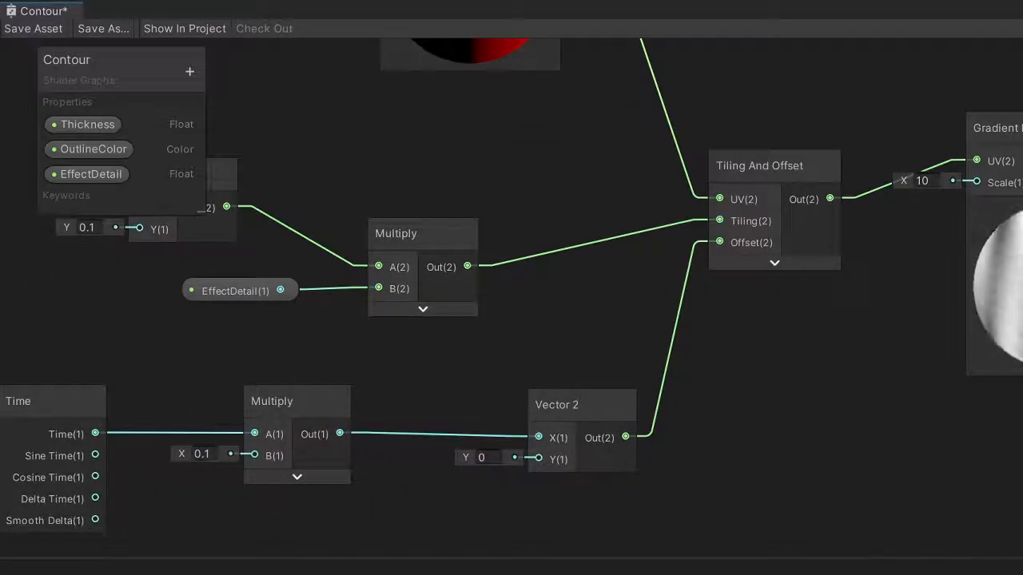
# Move the spare Gradient Noise node closer to the lower Vector 2 node and delete it
pyautogui.click(912, 519)
pyautogui.moveTo(893, 508); pyautogui.dragTo(883, 548)
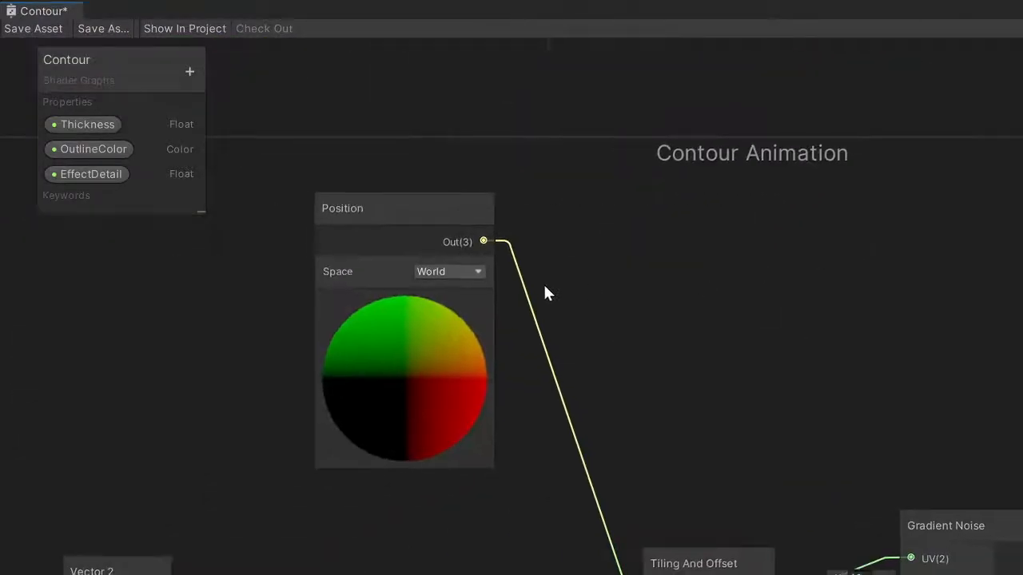
pyautogui.click(846, 352)
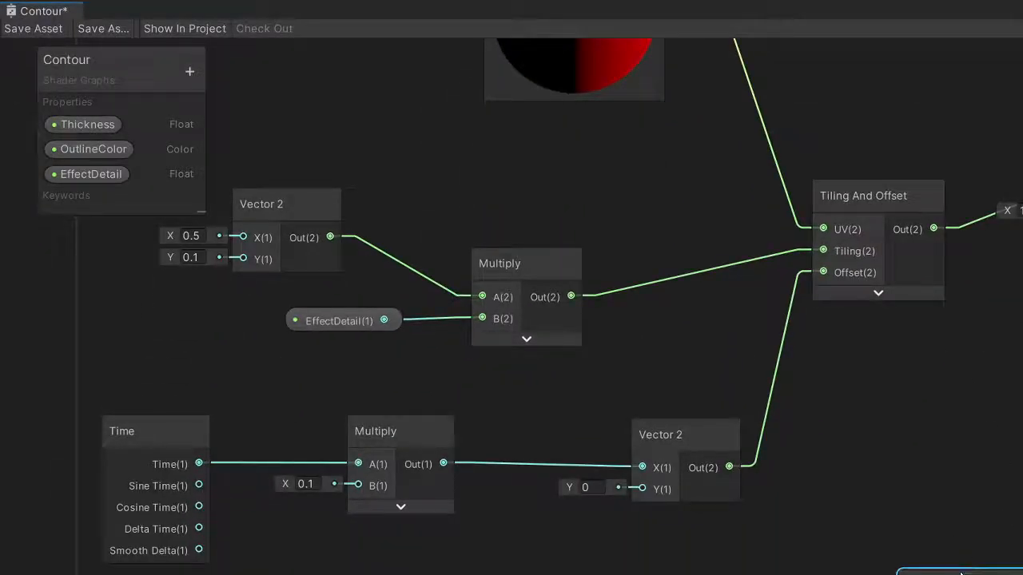
pyautogui.moveTo(961, 574); pyautogui.dragTo(904, 470)
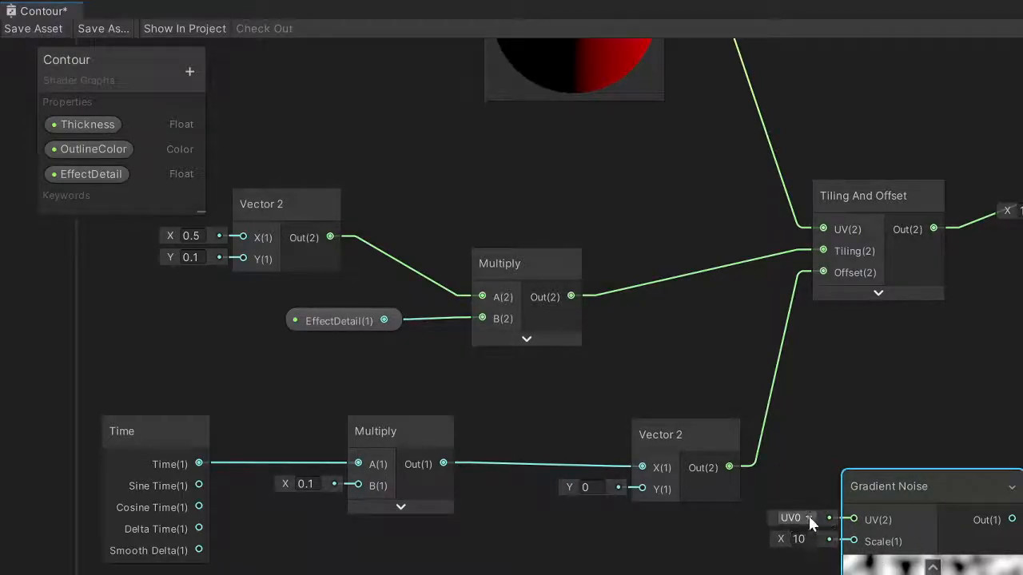
pyautogui.press('Delete')
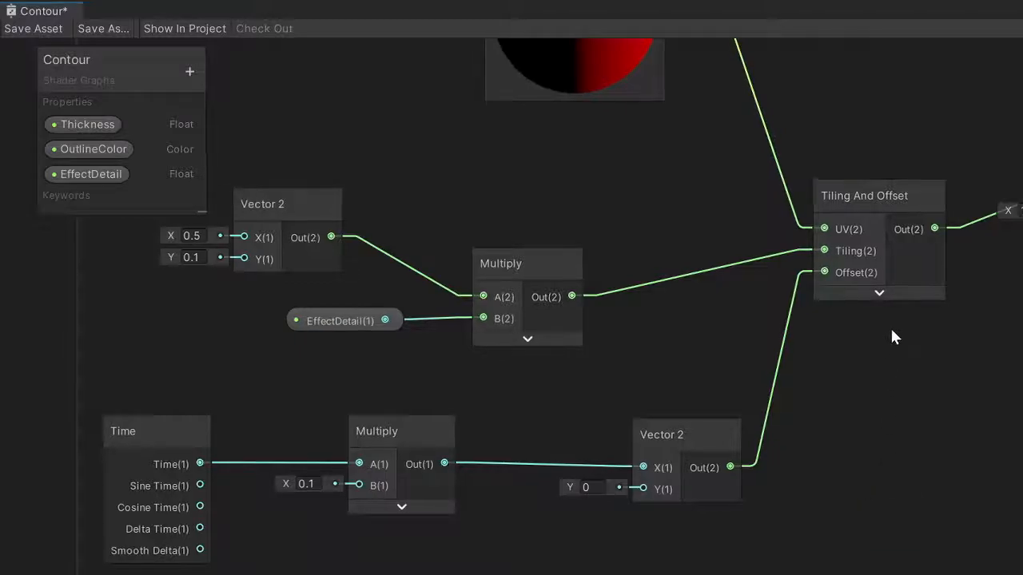
pyautogui.moveTo(904, 240); pyautogui.dragTo(746, 350, button='middle')
pyautogui.scroll(1, 747, 350)
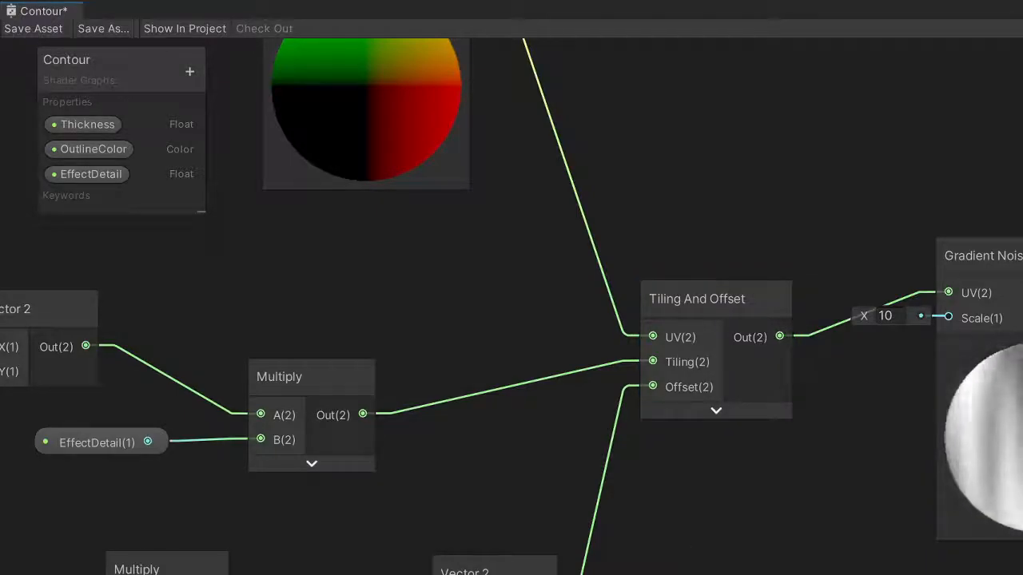
pyautogui.press('space')
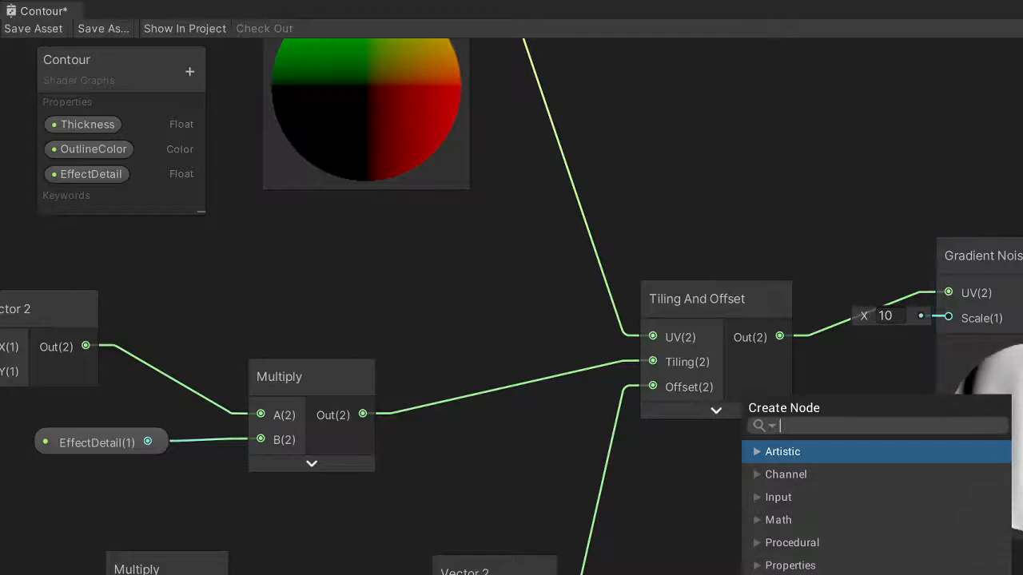
pyautogui.press('Escape')
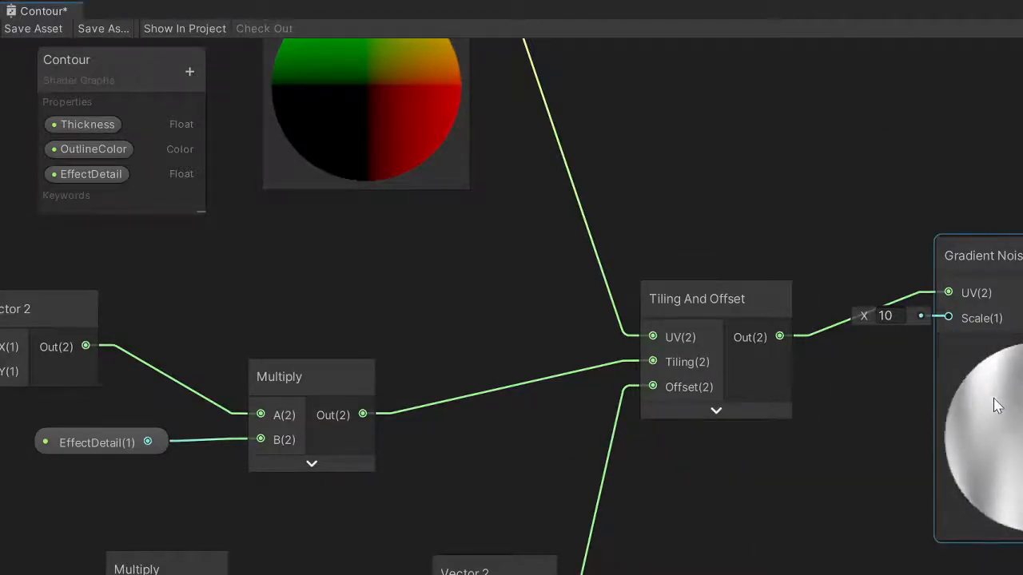
# Search the node library for noise and add a Gradient Noise node below the existing graph chain
pyautogui.scroll(-2, 723, 568)
pyautogui.moveTo(197, 465); pyautogui.dragTo(359, 460, button='middle')
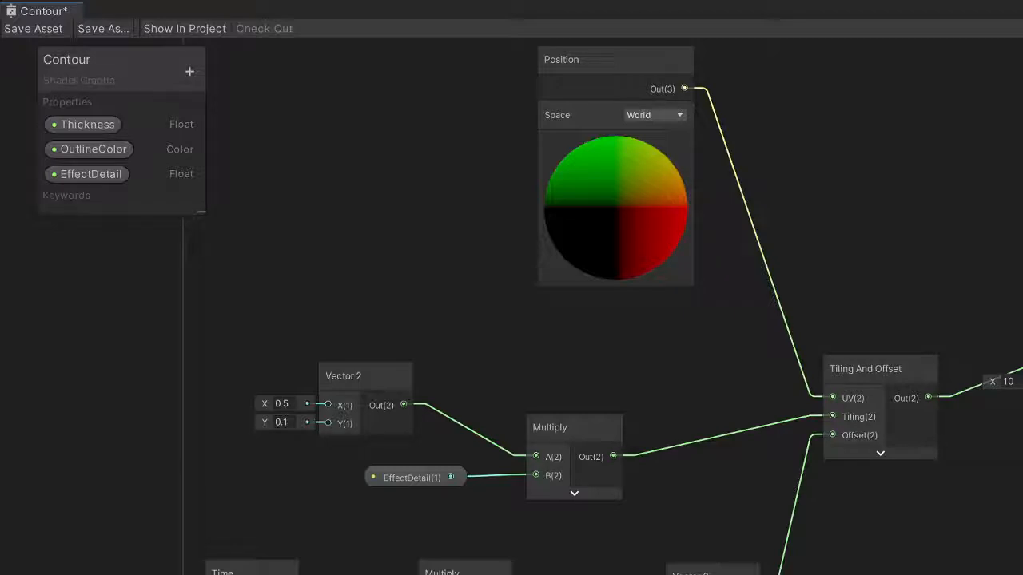
pyautogui.press('space')
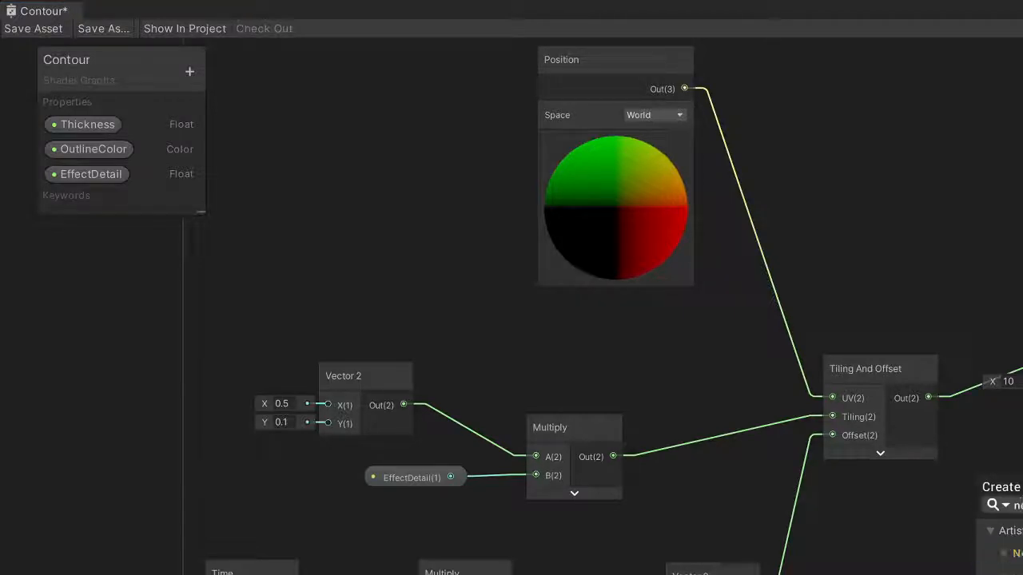
pyautogui.write('noise')
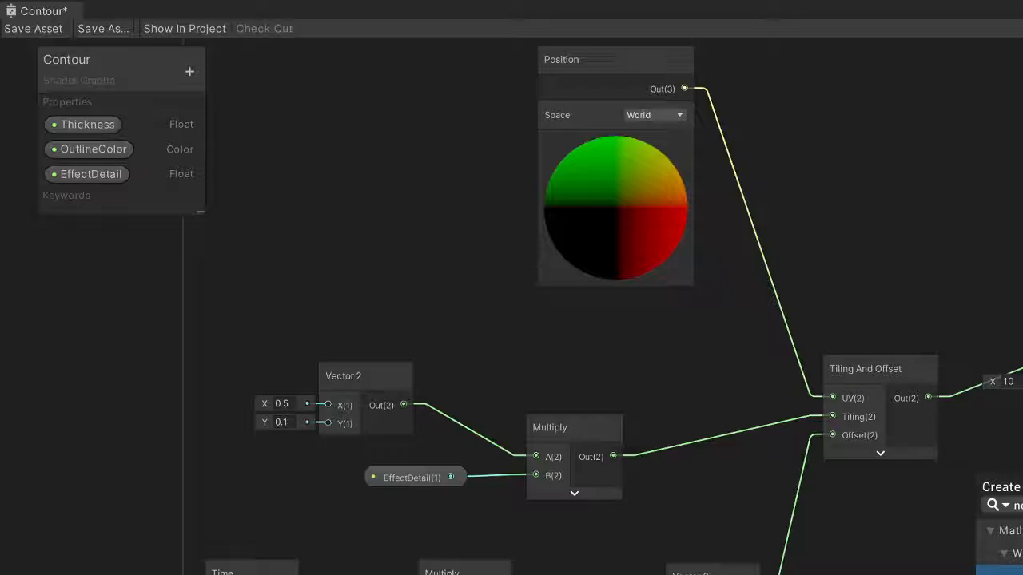
pyautogui.press('Escape')
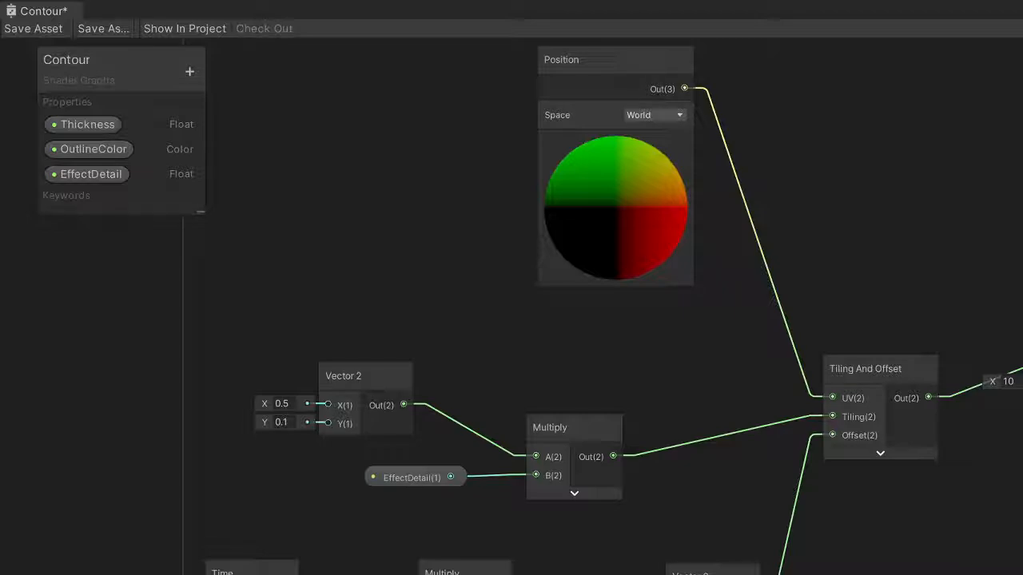
# Add a Tiling And Offset node beside the unconnected Gradient Noise node and connect its output to that node's UV input
pyautogui.moveTo(724, 574); pyautogui.dragTo(723, 540, button='middle')
pyautogui.scroll(-1, 723, 574)
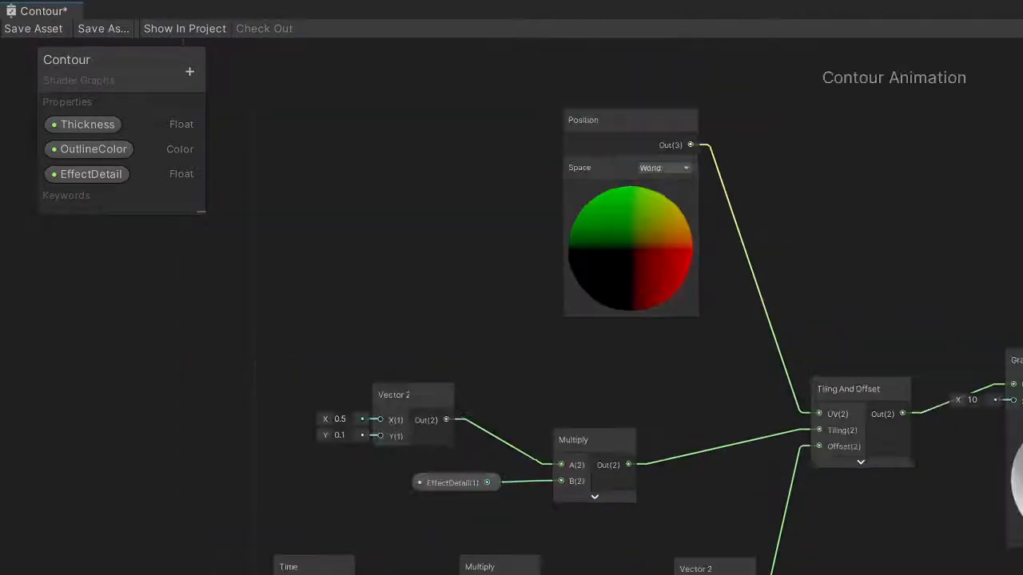
pyautogui.moveTo(723, 574); pyautogui.dragTo(702, 474, button='middle')
pyautogui.scroll(1, 701, 473)
pyautogui.press('space')
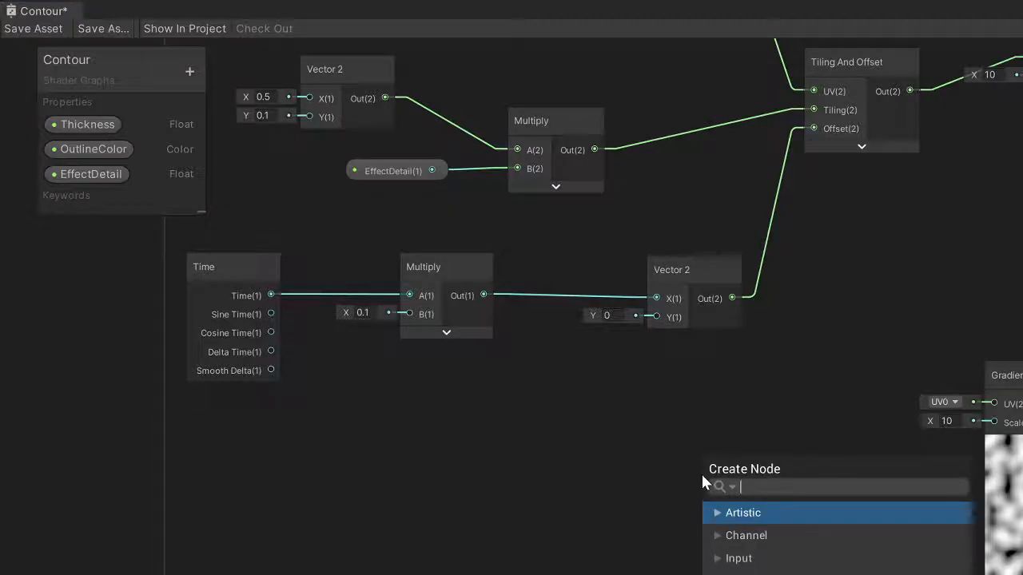
pyautogui.write('tiling')
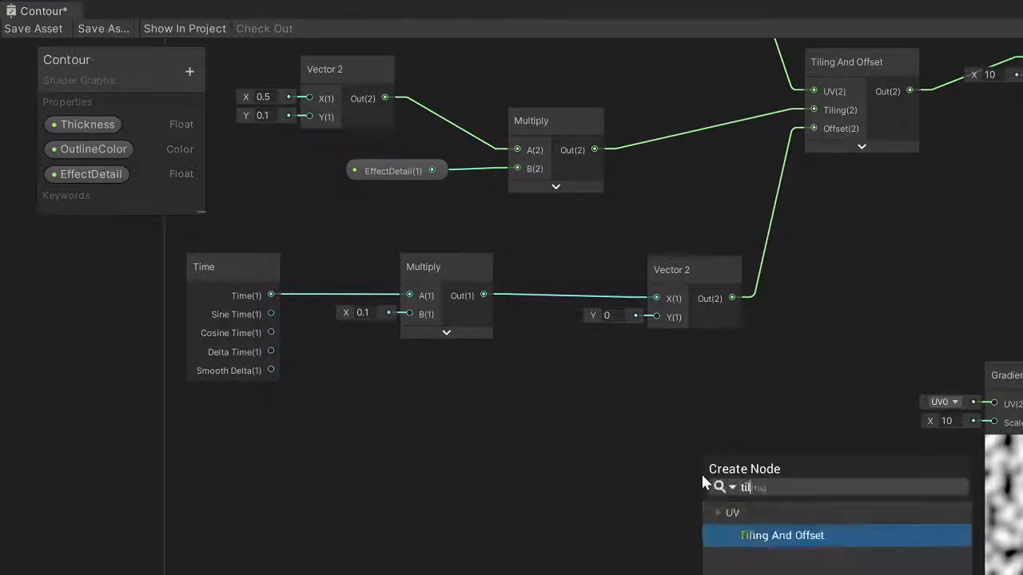
pyautogui.press('Return')
pyautogui.moveTo(724, 510); pyautogui.dragTo(673, 419)
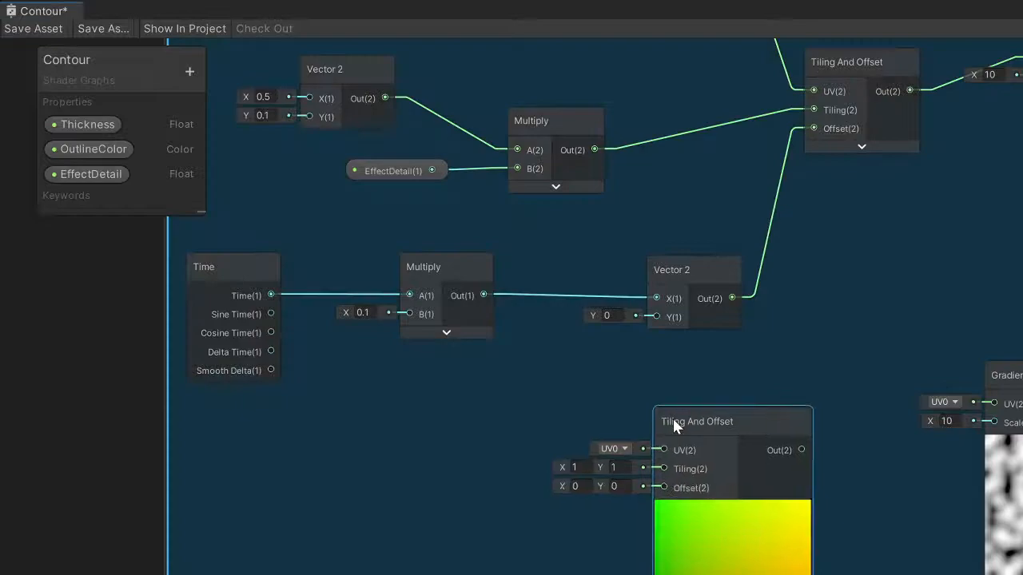
pyautogui.moveTo(806, 450); pyautogui.dragTo(994, 403)
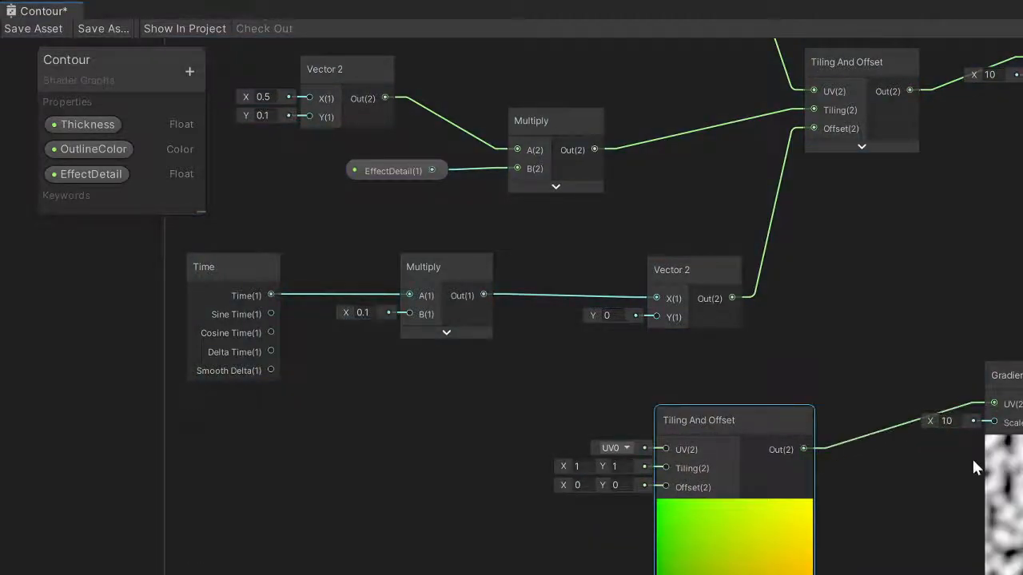
# Set the new Tiling And Offset node's tiling to X 0.5 and Y 1
pyautogui.moveTo(562, 470)
pyautogui.mouseDown()
pyautogui.moveTo(707, 468)
pyautogui.moveTo(559, 467)
pyautogui.moveTo(654, 472)
pyautogui.moveTo(535, 486)
pyautogui.moveTo(562, 487)
pyautogui.mouseUp()
pyautogui.click(582, 467)
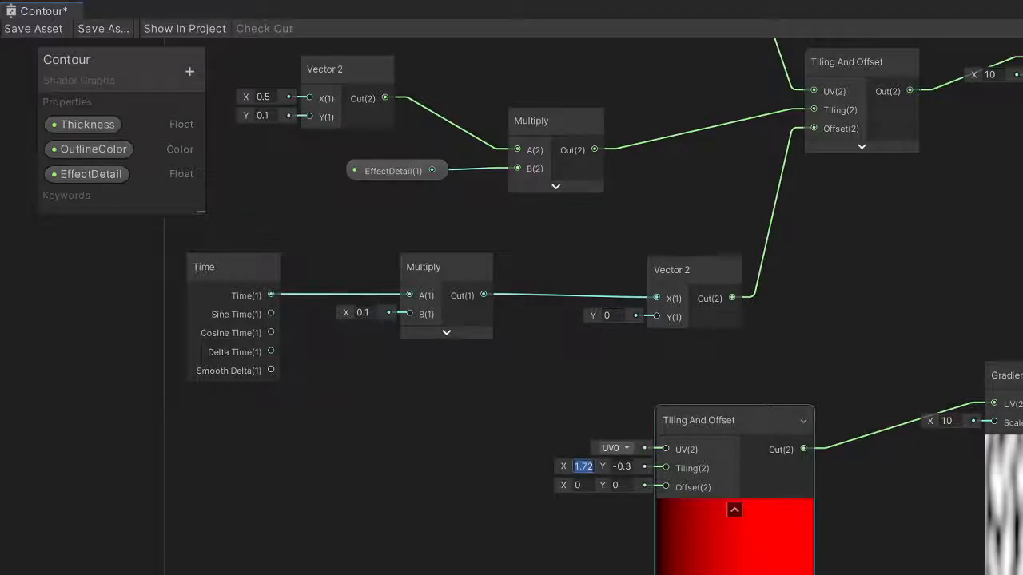
pyautogui.write('0.5')
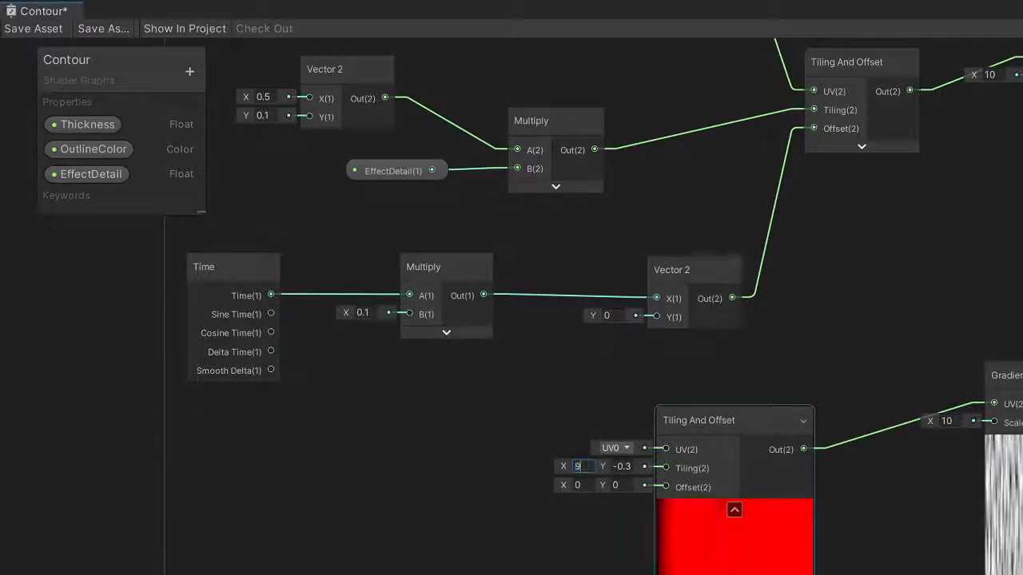
pyautogui.press('Tab')
pyautogui.write('1')
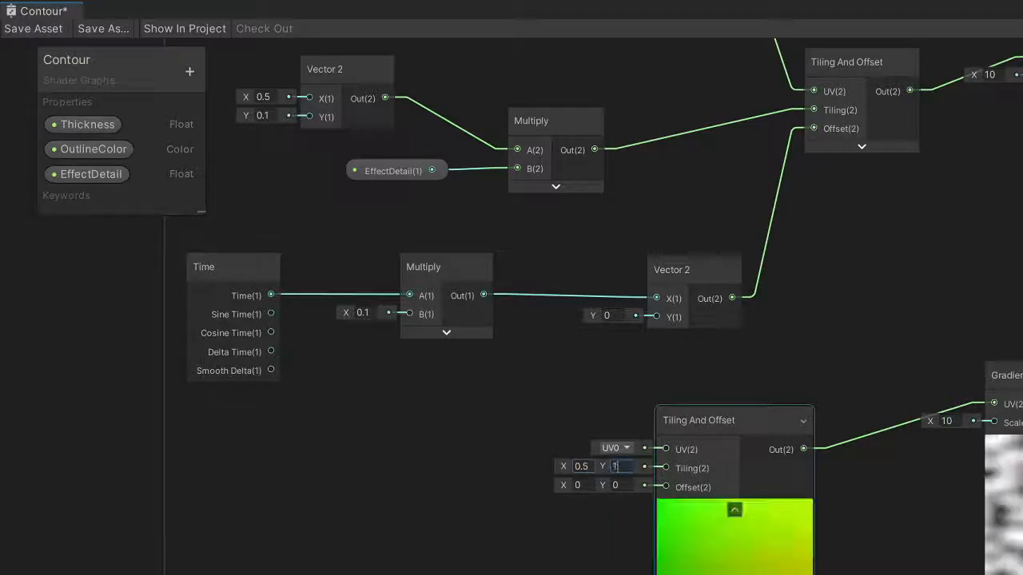
# Set the new node's Y tiling to 10 and scrub its X offset to 0.12
pyautogui.press('BackSpace')
pyautogui.write('5')
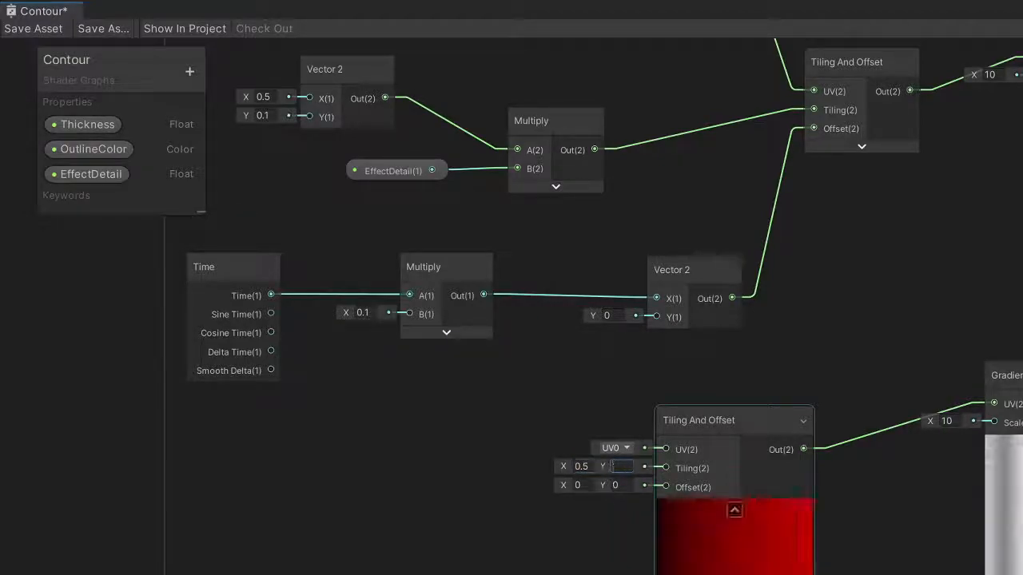
pyautogui.press('BackSpace')
pyautogui.write('10')
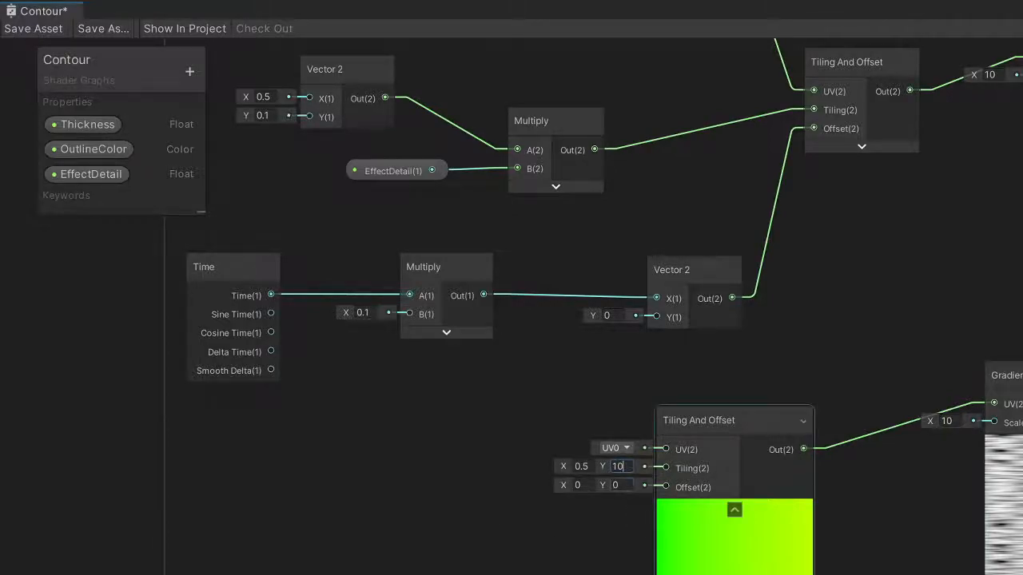
pyautogui.press('Return')
pyautogui.moveTo(562, 488); pyautogui.dragTo(565, 488)
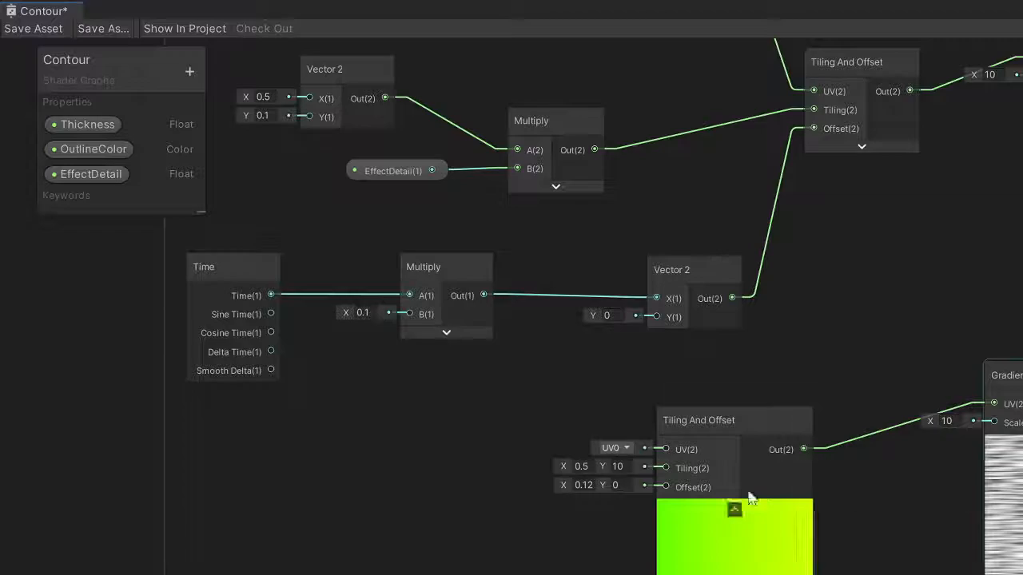
# Delete the temporary Tiling And Offset and Gradient Noise nodes from the graph
pyautogui.click(688, 406)
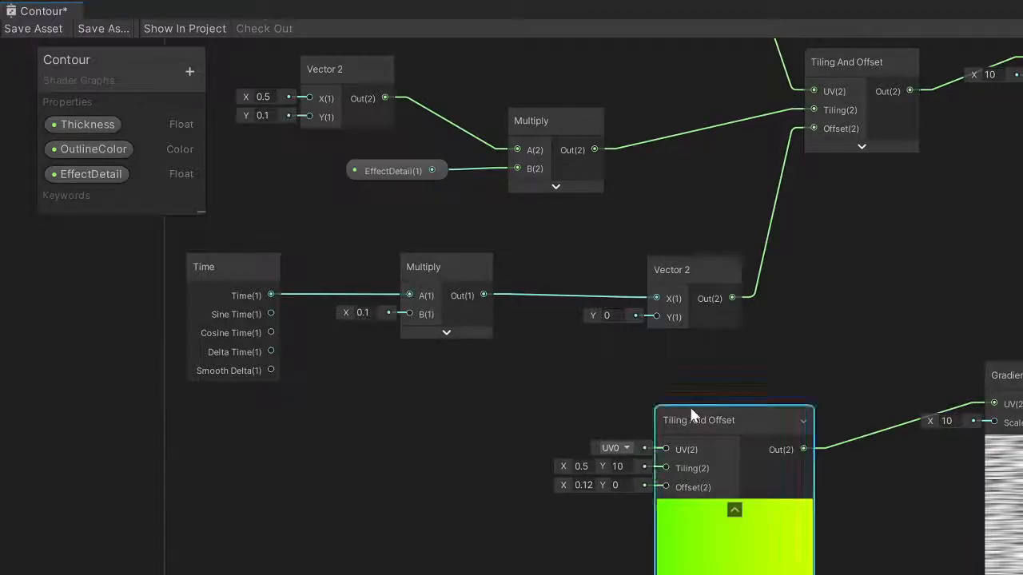
pyautogui.press('Delete')
pyautogui.click(998, 374)
pyautogui.press('Delete')
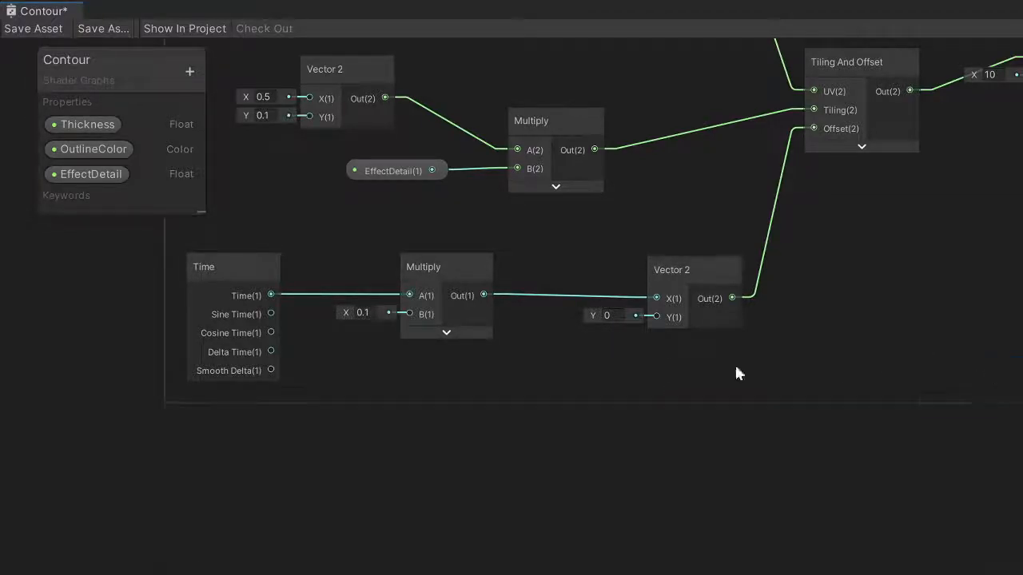
# Examine how the Time node, multiplied by 0.1, passes through the lower Vector 2 into the Offset of Tiling And Offset
pyautogui.scroll(2, 392, 471)
pyautogui.scroll(1, 394, 466)
pyautogui.moveTo(269, 244); pyautogui.dragTo(537, 376, button='middle')
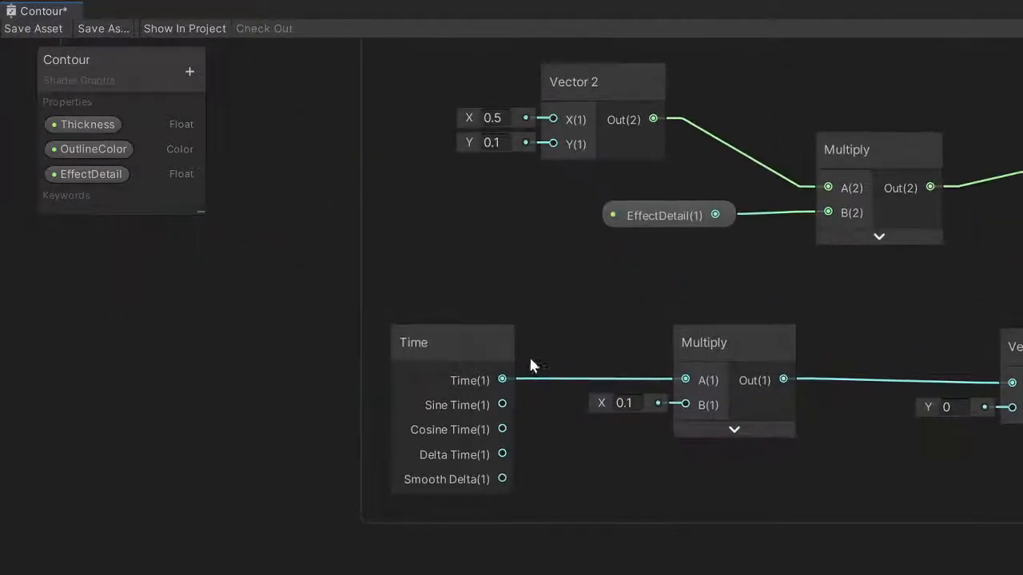
pyautogui.scroll(-2, 515, 329)
pyautogui.moveTo(571, 432); pyautogui.dragTo(395, 544, button='middle')
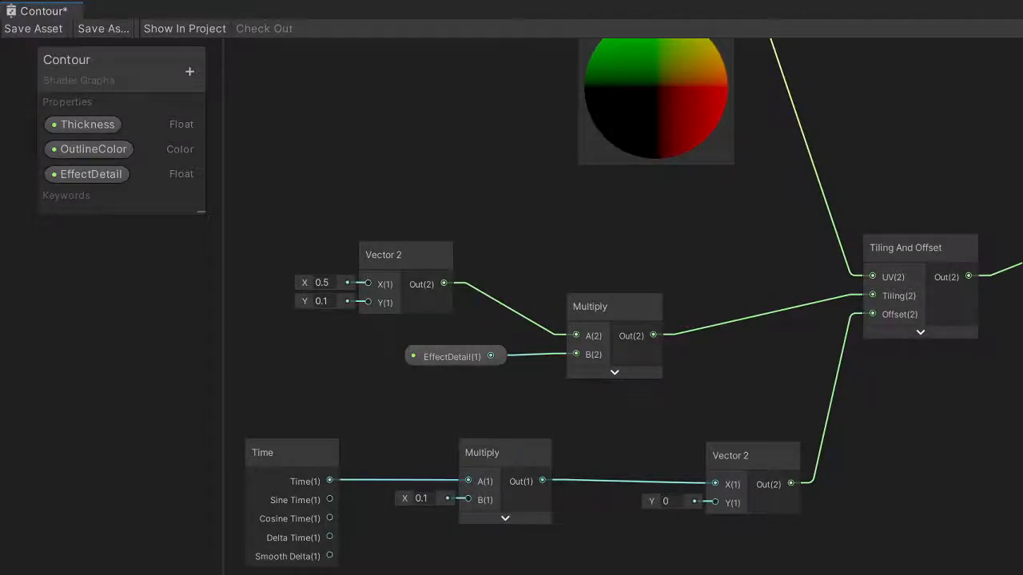
pyautogui.moveTo(406, 493); pyautogui.dragTo(410, 498)
pyautogui.scroll(1, 501, 572)
pyautogui.moveTo(579, 478); pyautogui.dragTo(474, 510, button='middle')
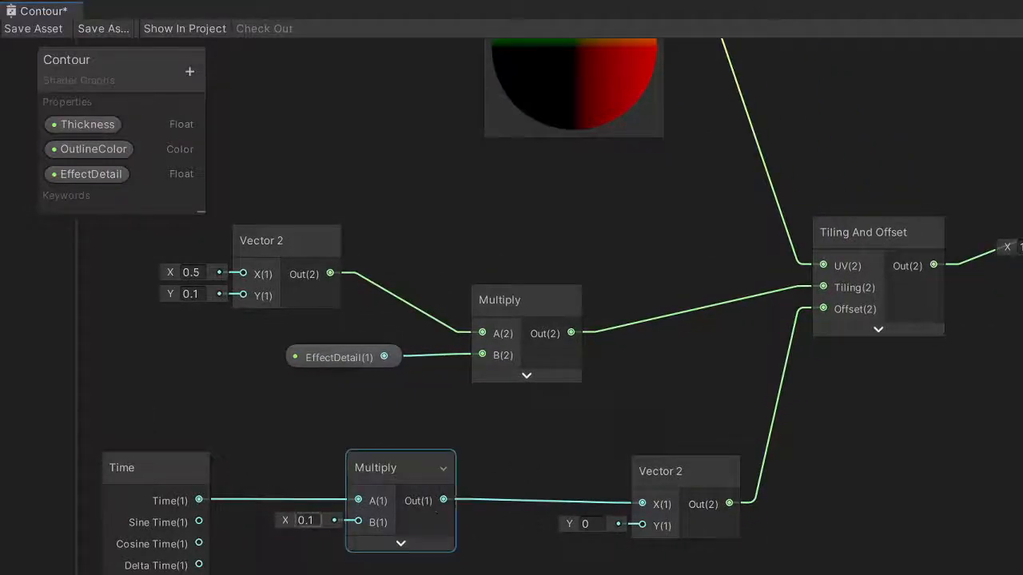
pyautogui.scroll(1, 573, 539)
pyautogui.moveTo(588, 547); pyautogui.dragTo(500, 574, button='middle')
pyautogui.scroll(-1, 501, 574)
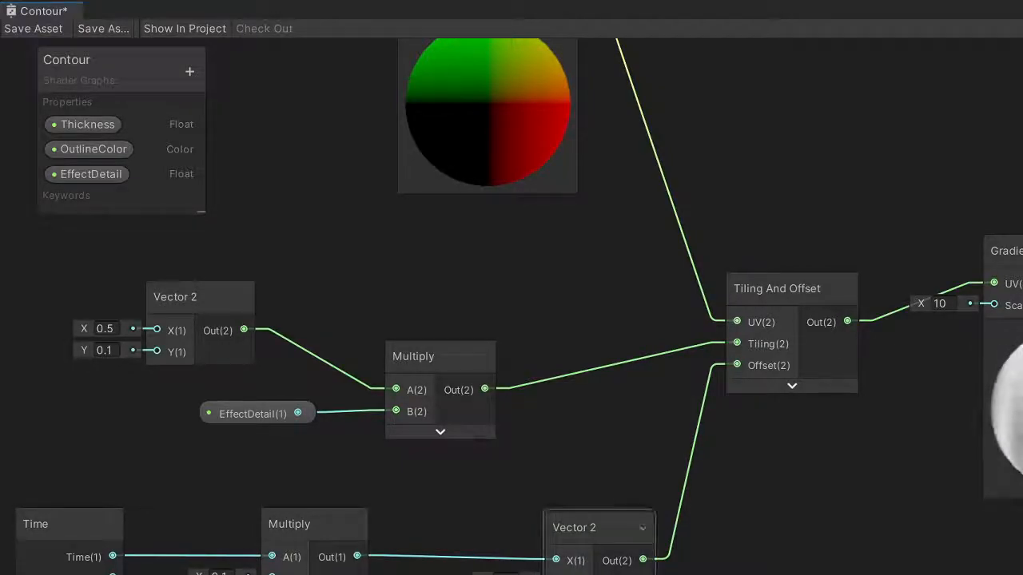
# Move the EffectDetail property node slightly lower beside the Multiply node that feeds the Tiling input
pyautogui.scroll(1, 695, 435)
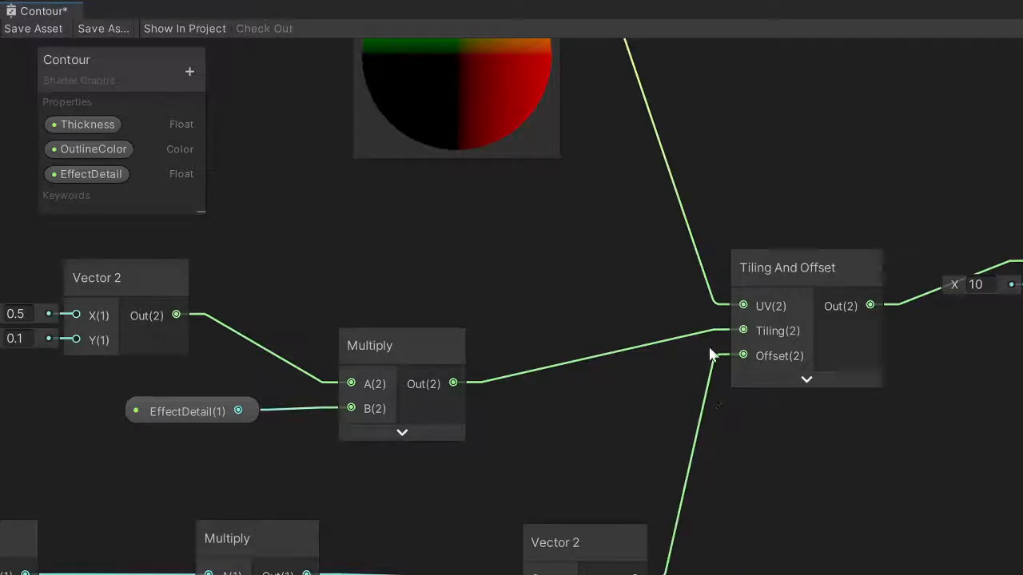
pyautogui.moveTo(582, 401); pyautogui.dragTo(719, 454, button='middle')
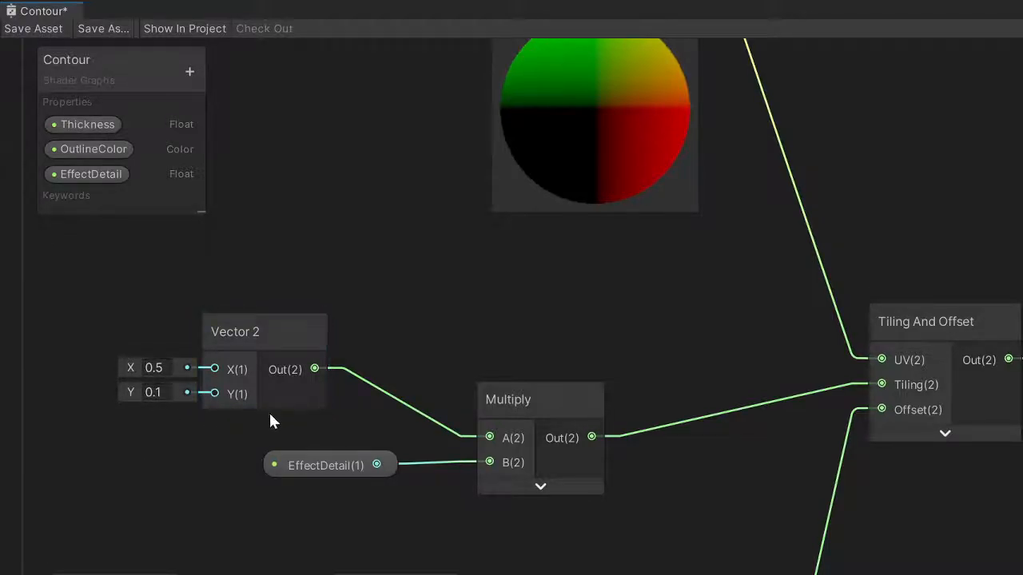
pyautogui.moveTo(342, 461); pyautogui.dragTo(341, 487)
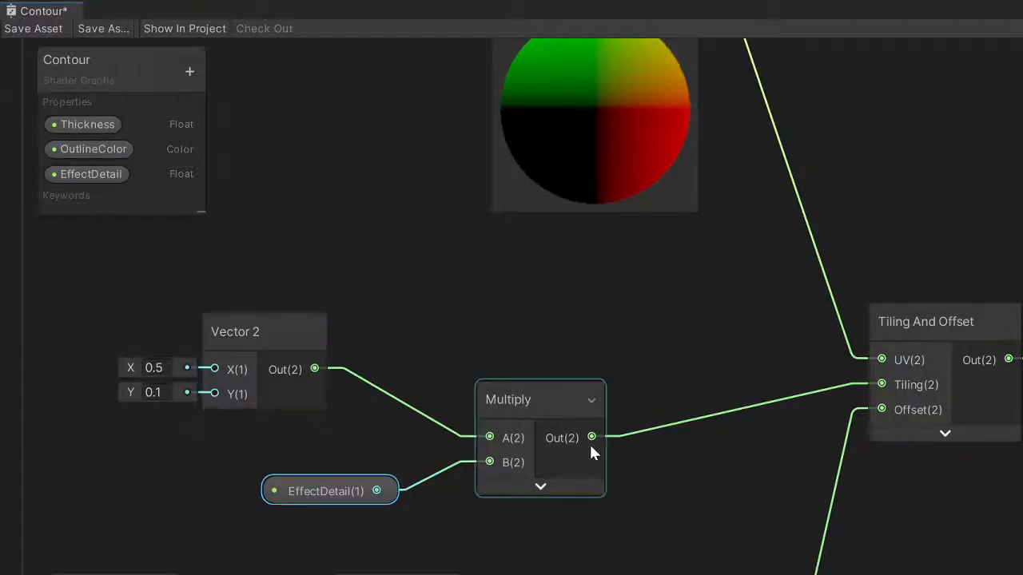
pyautogui.moveTo(713, 418); pyautogui.dragTo(296, 484, button='middle')
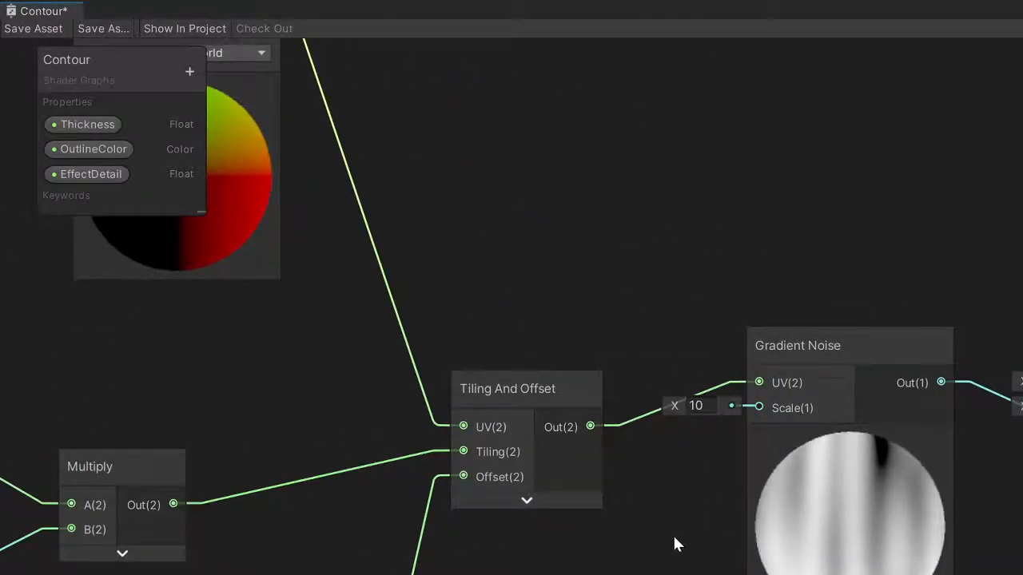
# Shift the Smoothstep node slightly up and farther from the Gradient Noise node
pyautogui.scroll(1, 673, 535)
pyautogui.moveTo(719, 511); pyautogui.dragTo(522, 545, button='middle')
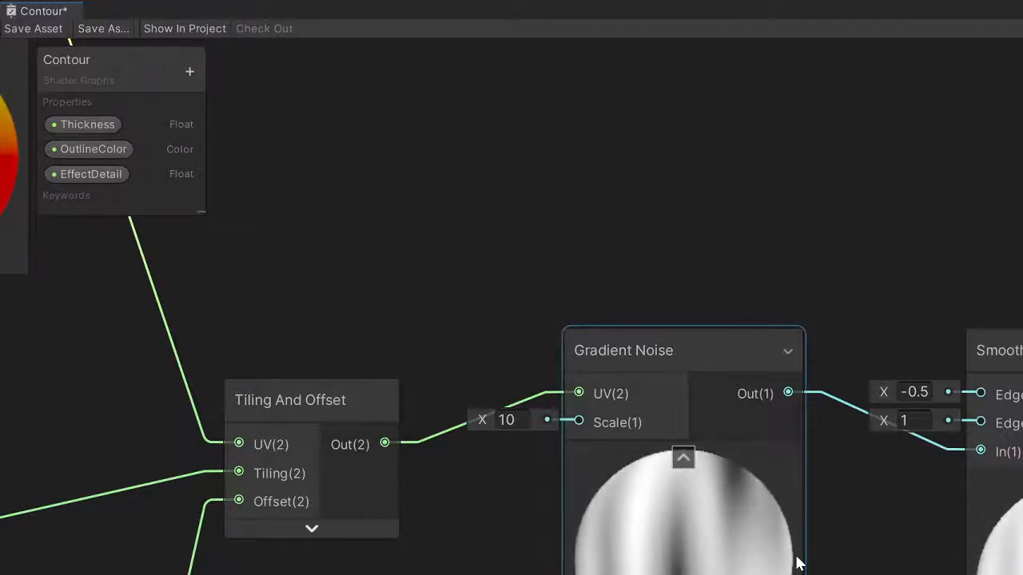
pyautogui.moveTo(908, 528); pyautogui.dragTo(576, 532, button='middle')
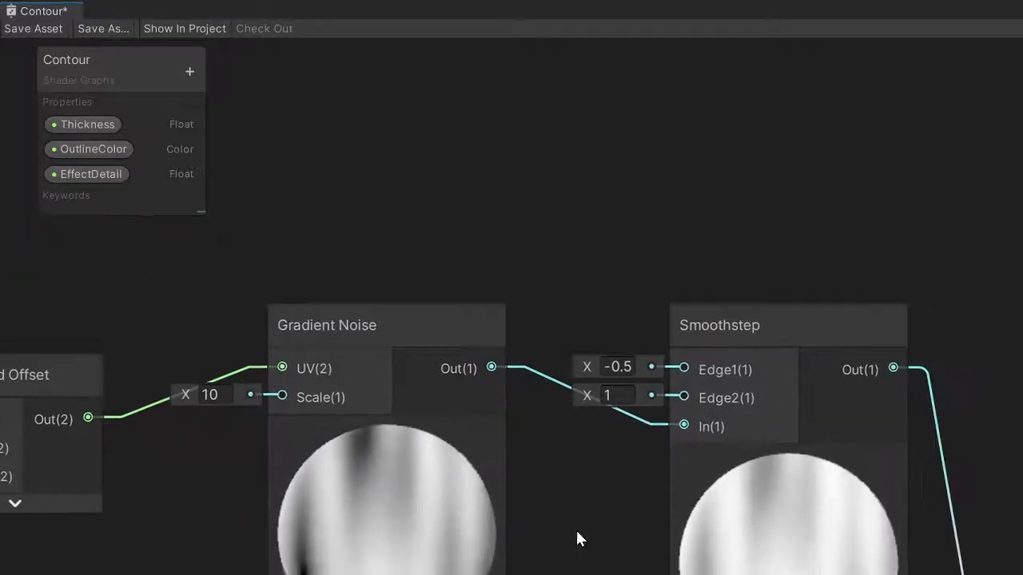
pyautogui.moveTo(679, 324); pyautogui.dragTo(692, 303)
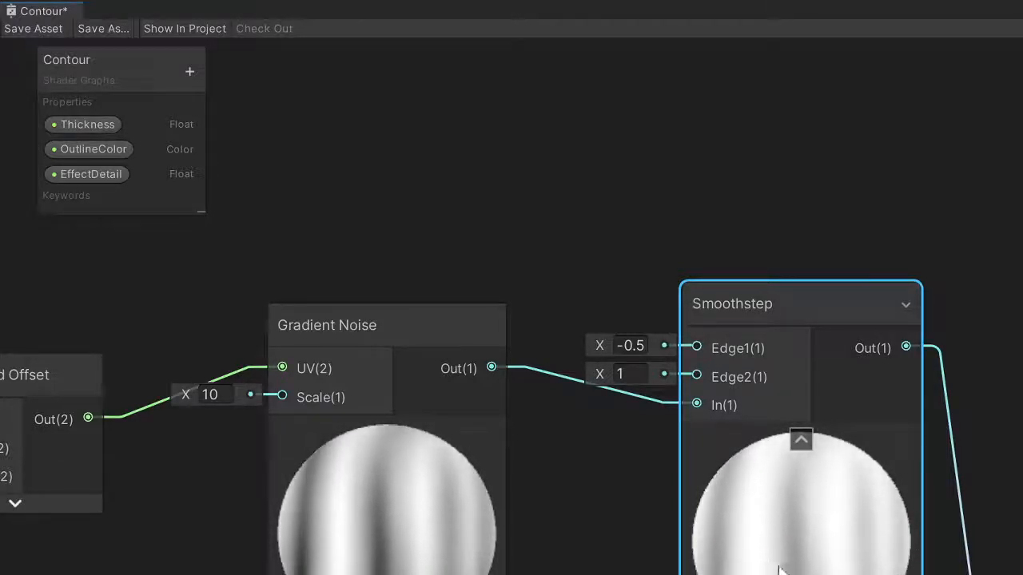
# Trace the Smoothstep output through the final Multiply node to the Fragment's Emission input
pyautogui.moveTo(1007, 475); pyautogui.dragTo(584, 251, button='middle')
pyautogui.moveTo(231, 572); pyautogui.dragTo(414, 574)
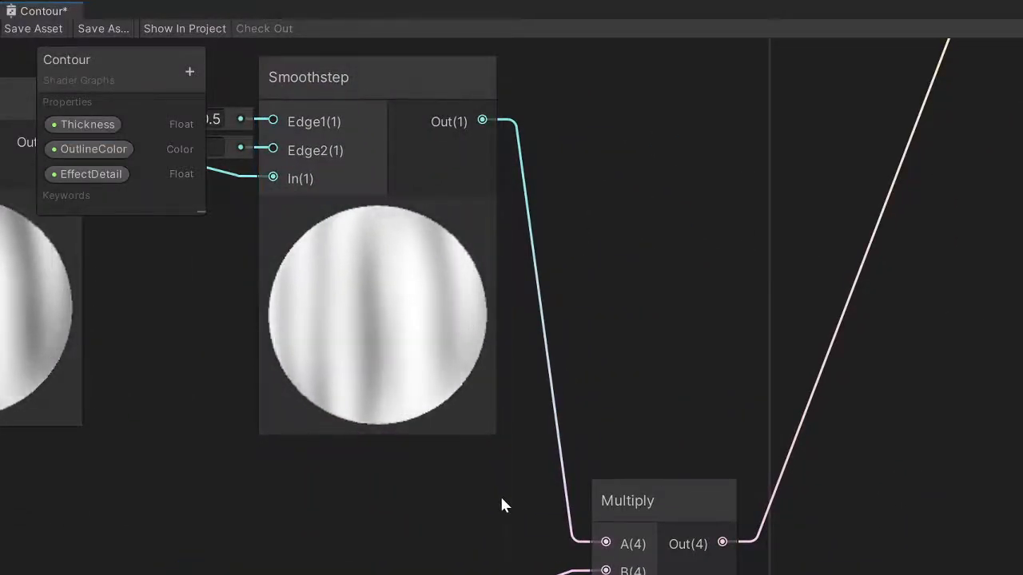
pyautogui.click(338, 309)
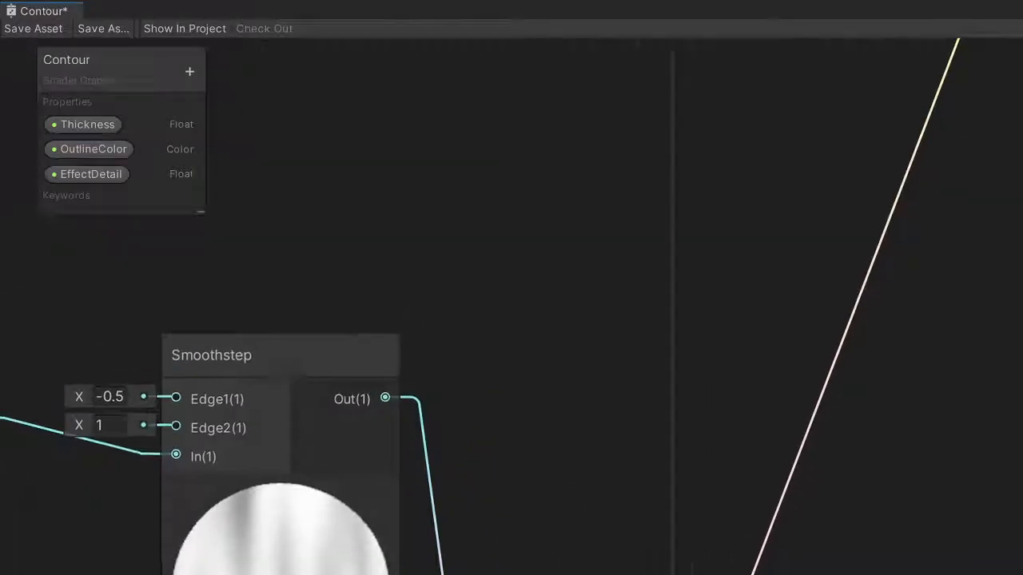
pyautogui.scroll(-5, 709, 359)
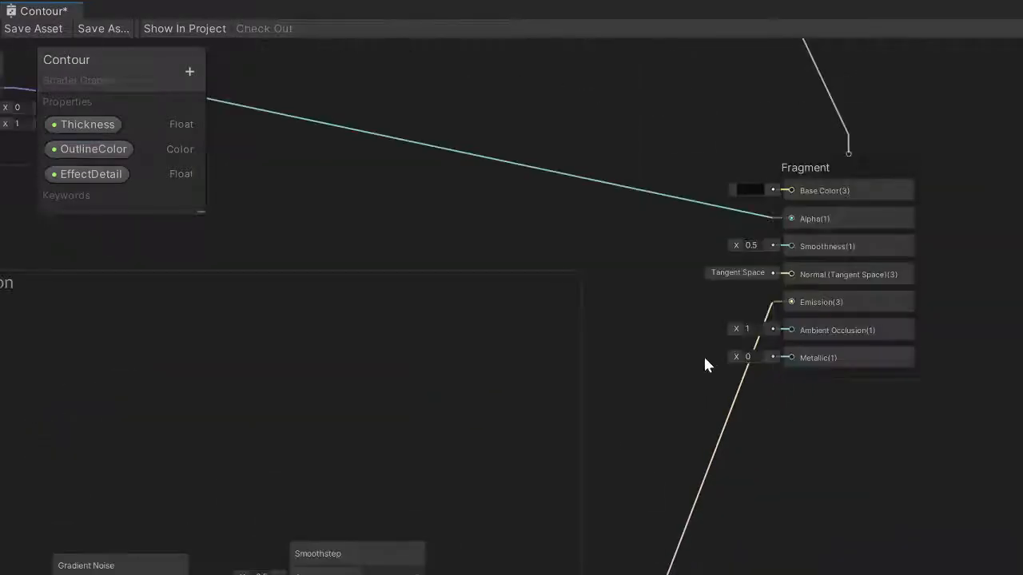
pyautogui.scroll(1, 703, 361)
pyautogui.moveTo(530, 562); pyautogui.dragTo(527, 358, button='middle')
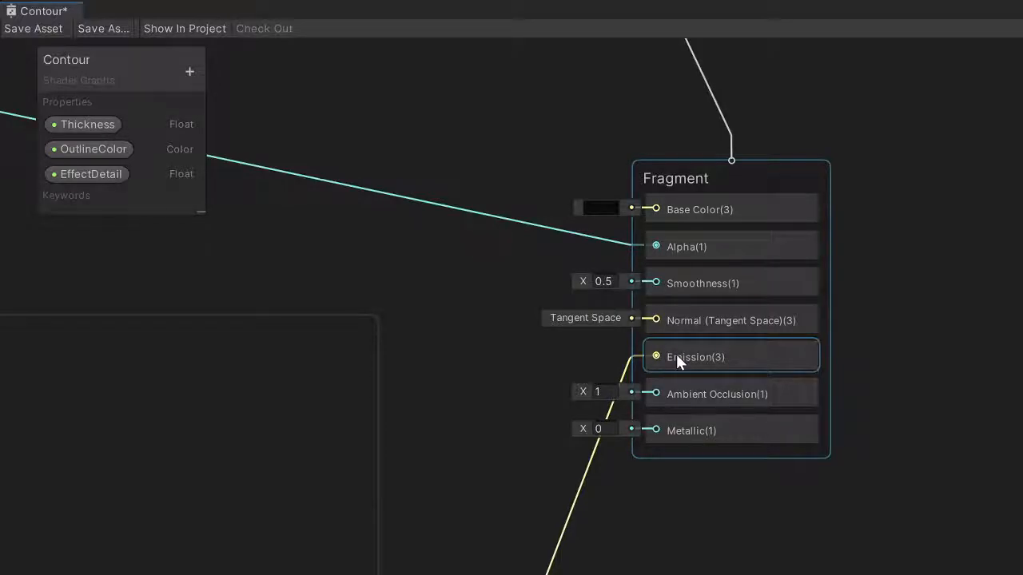
pyautogui.scroll(-3, 577, 221)
pyautogui.moveTo(432, 299); pyautogui.dragTo(785, 468, button='middle')
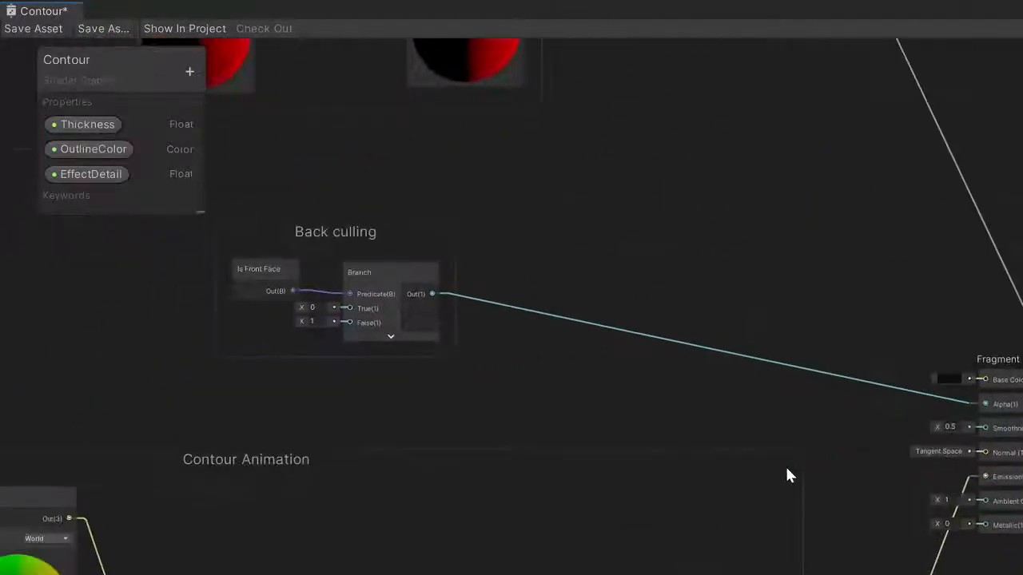
# Close the Contour shader graph window and save its changes
pyautogui.scroll(-3, 786, 468)
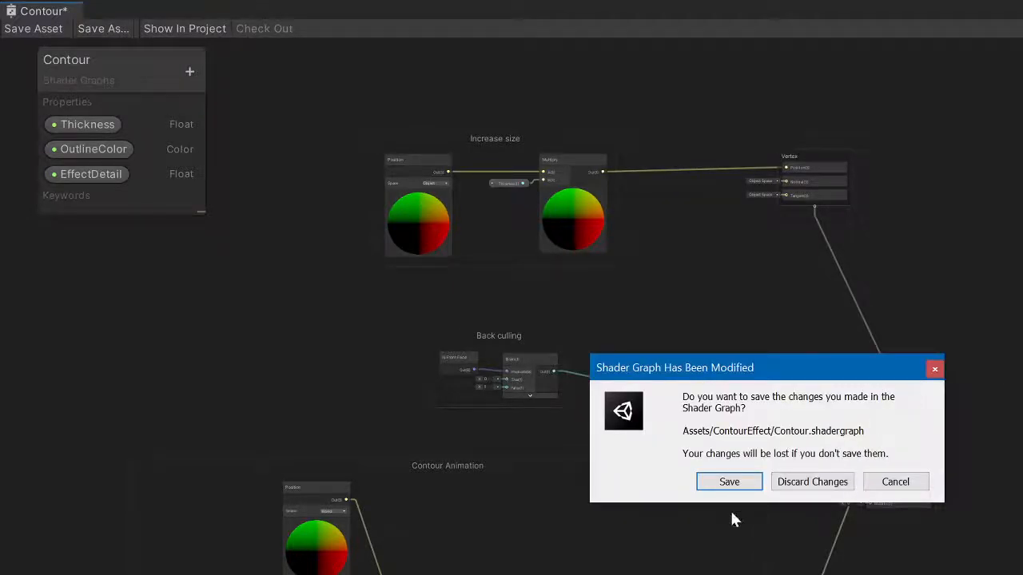
pyautogui.click(729, 482)
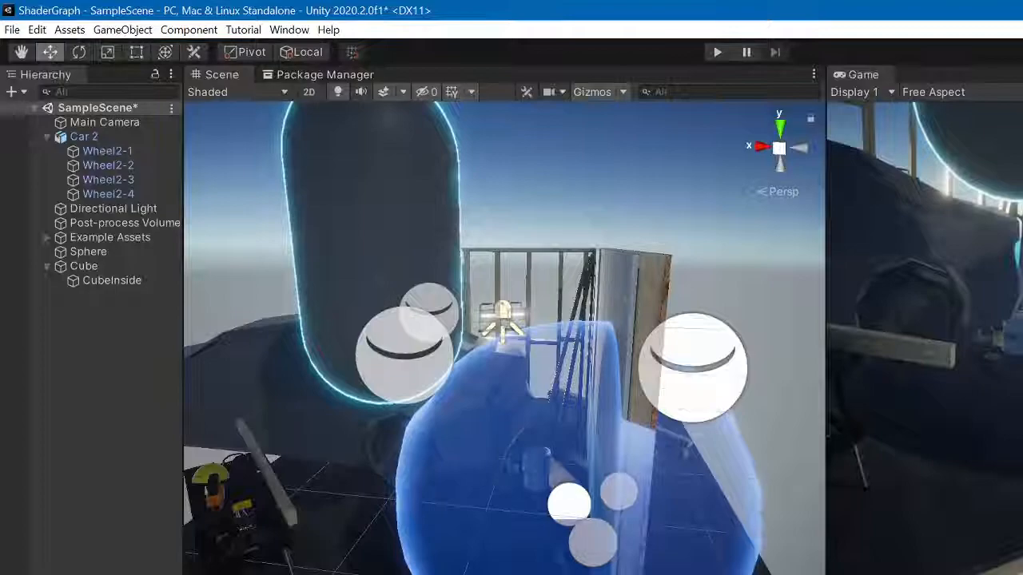
pyautogui.scroll(2, 507, 370)
pyautogui.scroll(-2, 453, 432)
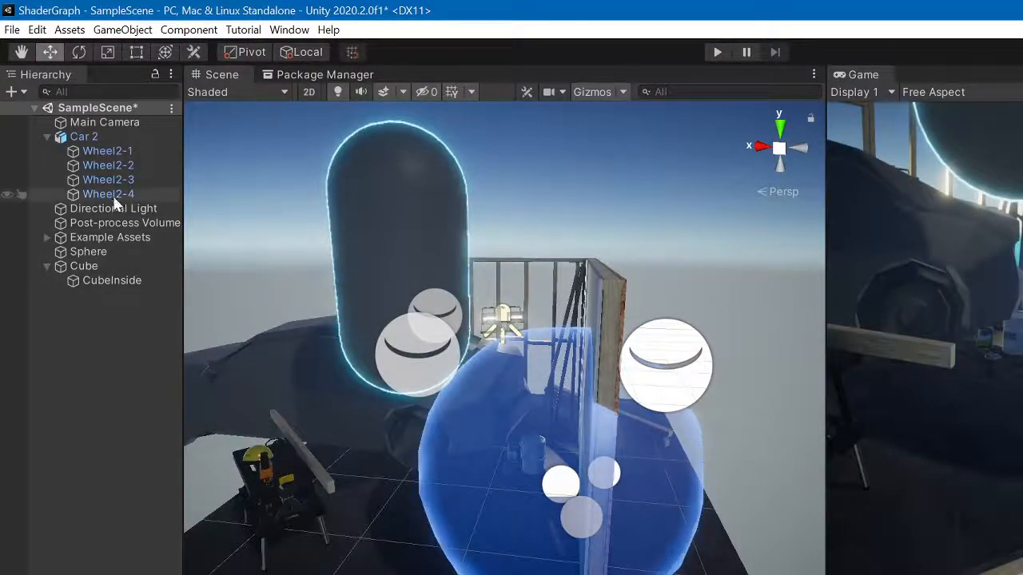
# Switch to Visual Studio and examine the mat and thickness fields of the OutlineEffect.cs script
pyautogui.click(112, 139)
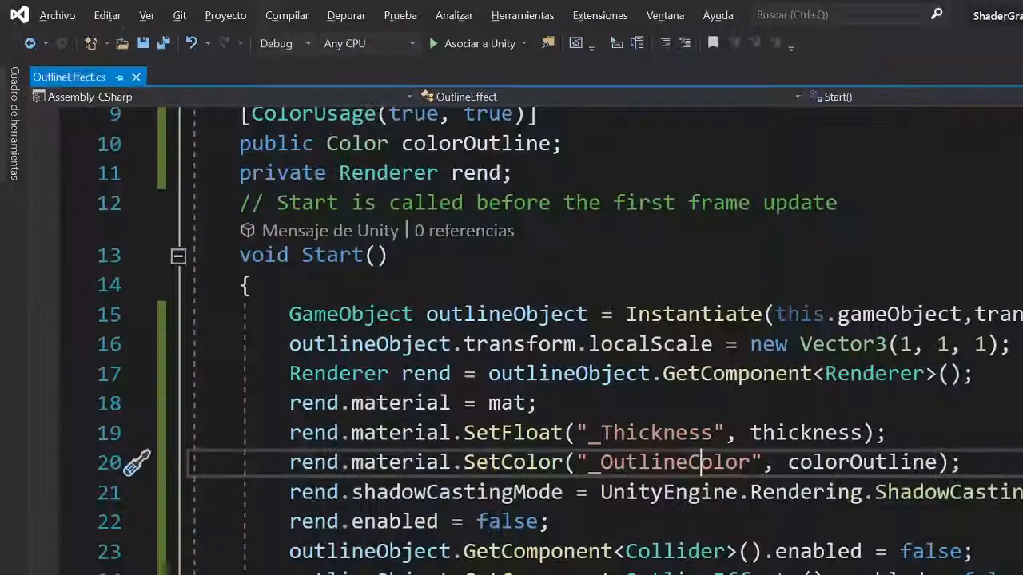
pyautogui.scroll(3, 527, 335)
pyautogui.scroll(-4, 527, 335)
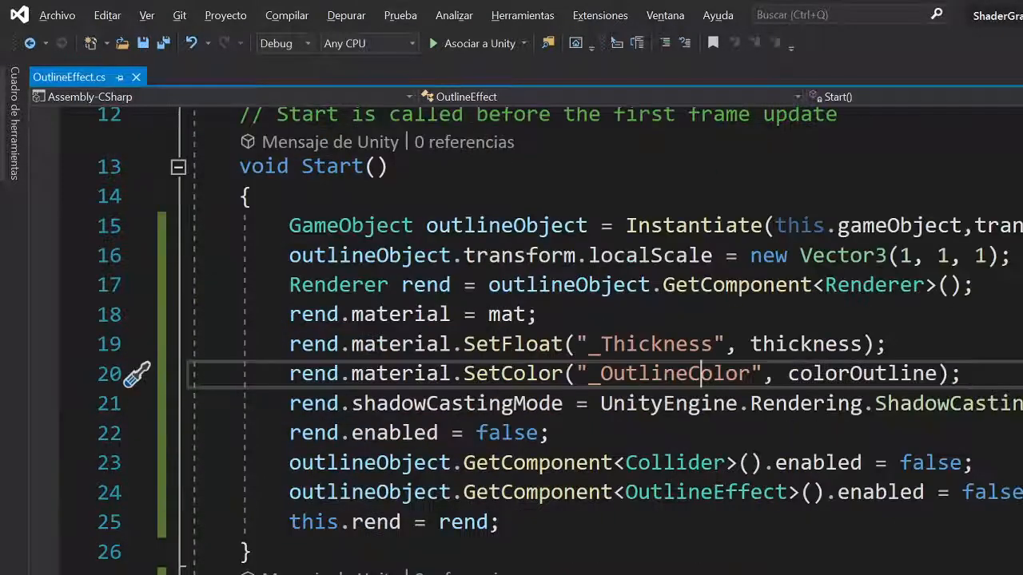
pyautogui.scroll(4, 528, 336)
pyautogui.moveTo(488, 322); pyautogui.dragTo(190, 323)
pyautogui.click(627, 352)
pyautogui.moveTo(628, 352); pyautogui.dragTo(226, 322)
# Examine the Instantiate call in Start() that copies this.gameObject with its position and rotation into outlineObject
pyautogui.moveTo(562, 411); pyautogui.dragTo(1019, 403)
pyautogui.scroll(-2, 457, 432)
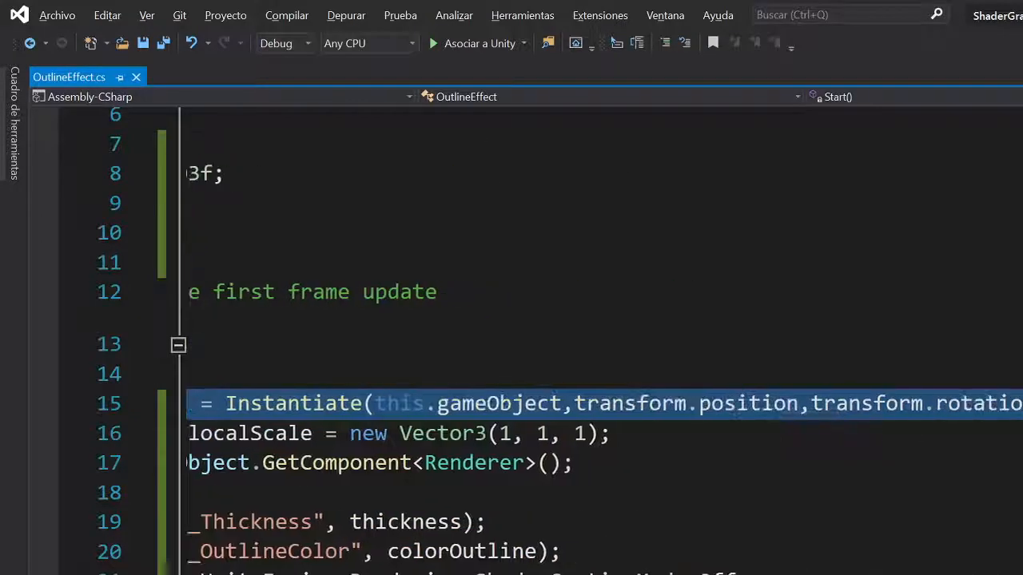
pyautogui.click(373, 403)
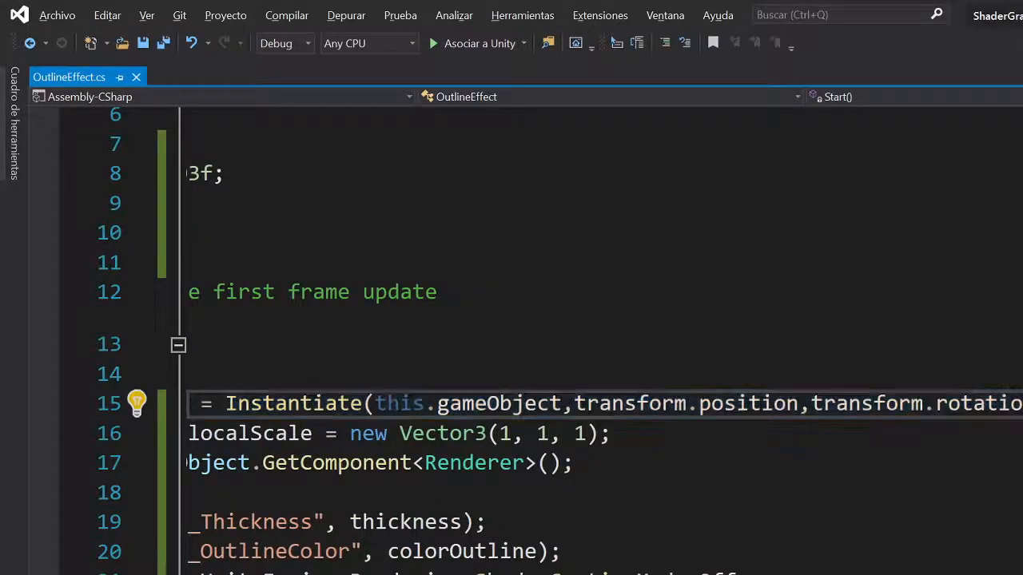
pyautogui.moveTo(189, 433); pyautogui.dragTo(476, 434)
pyautogui.click(614, 434)
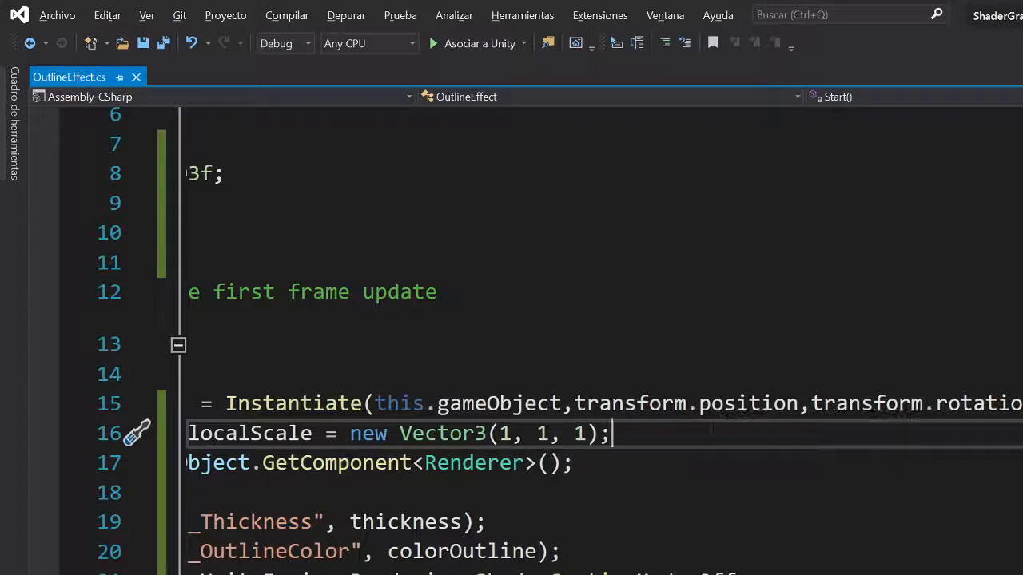
pyautogui.click(575, 403)
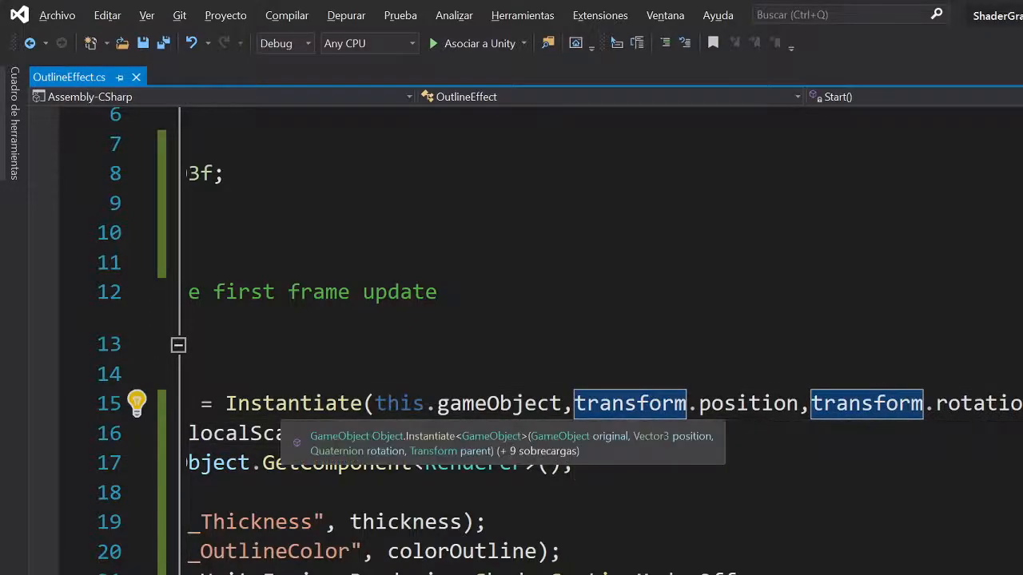
pyautogui.moveTo(301, 403); pyautogui.dragTo(177, 431)
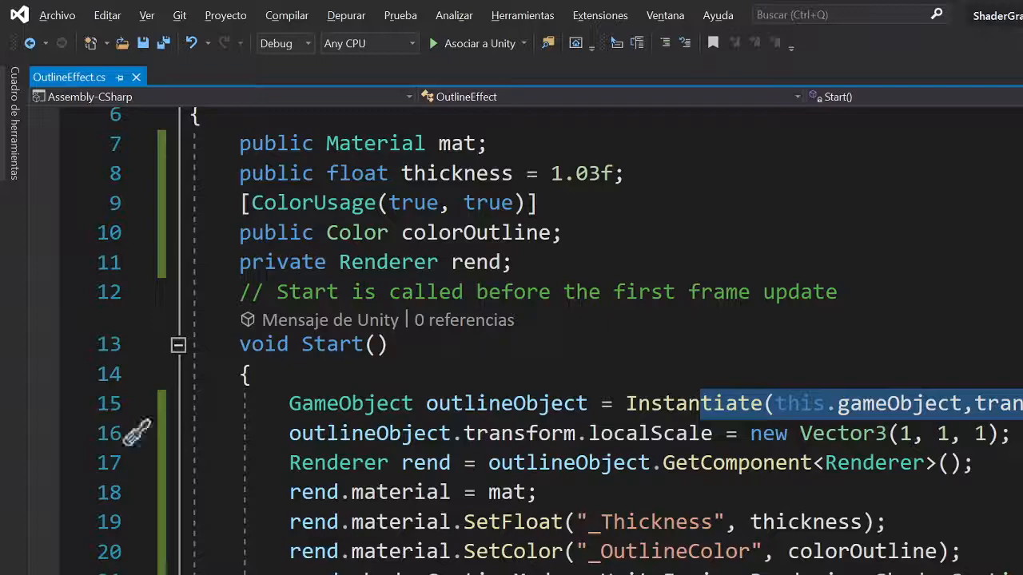
# Review the lines that set outlineObject's localScale, assign the material, and set _Thickness and _OutlineColor on it
pyautogui.doubleClick(368, 433)
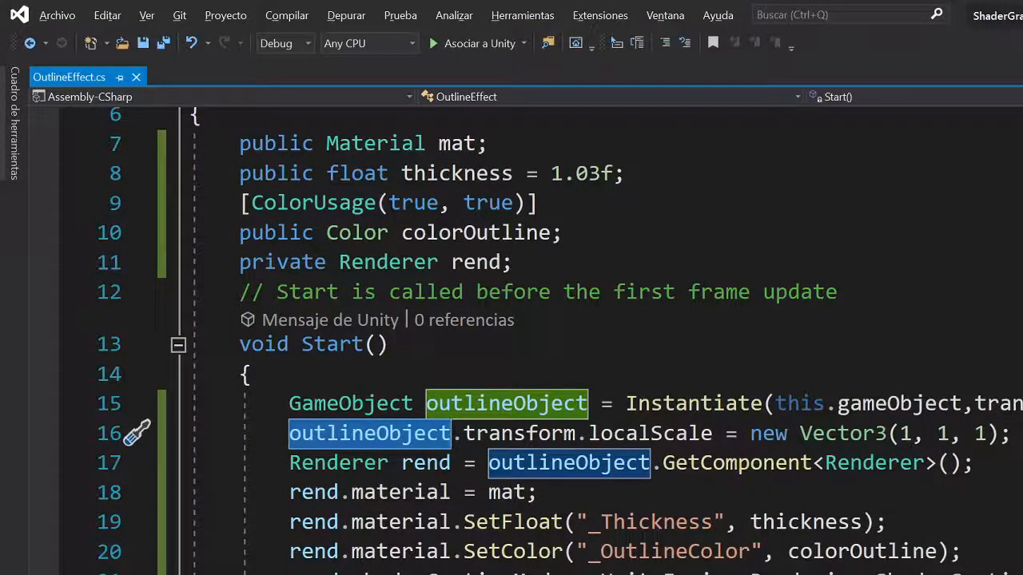
pyautogui.doubleClick(650, 433)
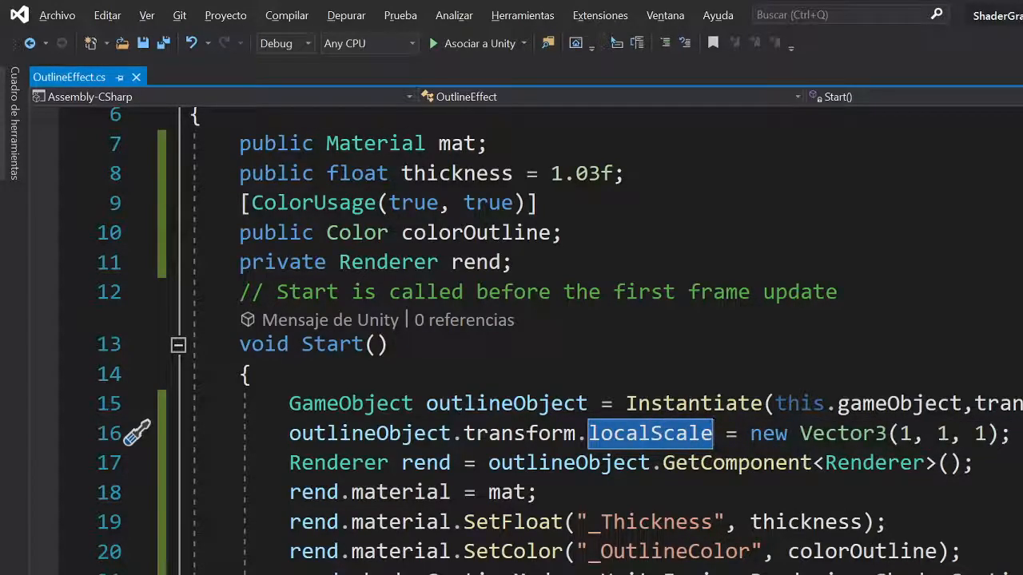
pyautogui.moveTo(240, 493); pyautogui.dragTo(541, 492)
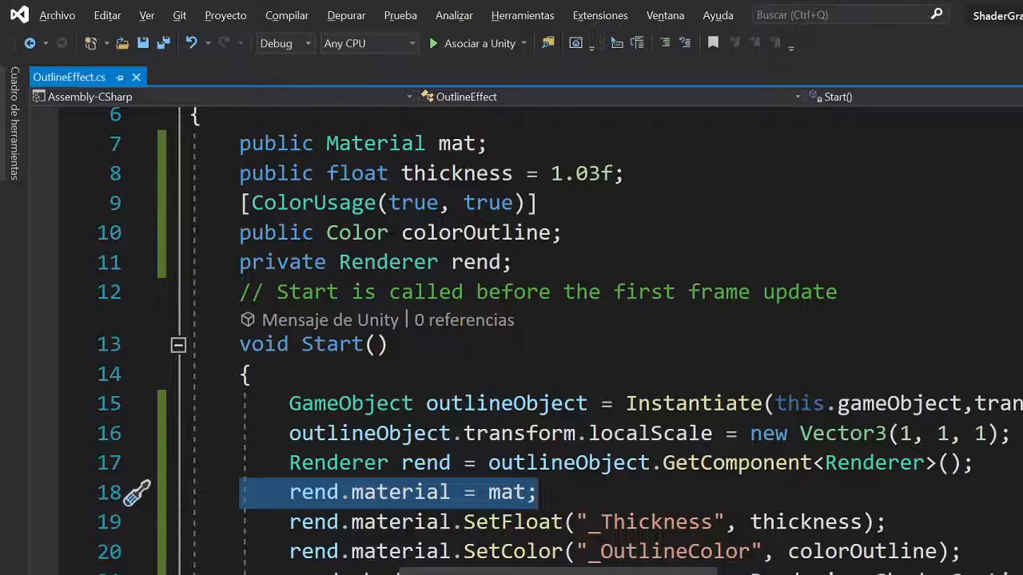
pyautogui.moveTo(301, 522); pyautogui.dragTo(888, 522)
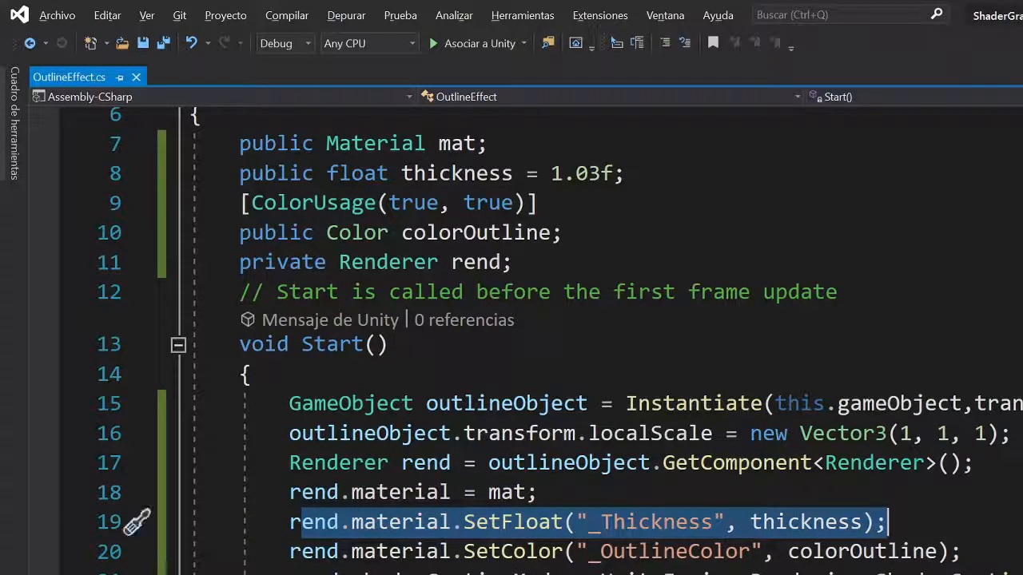
pyautogui.moveTo(266, 551); pyautogui.dragTo(961, 552)
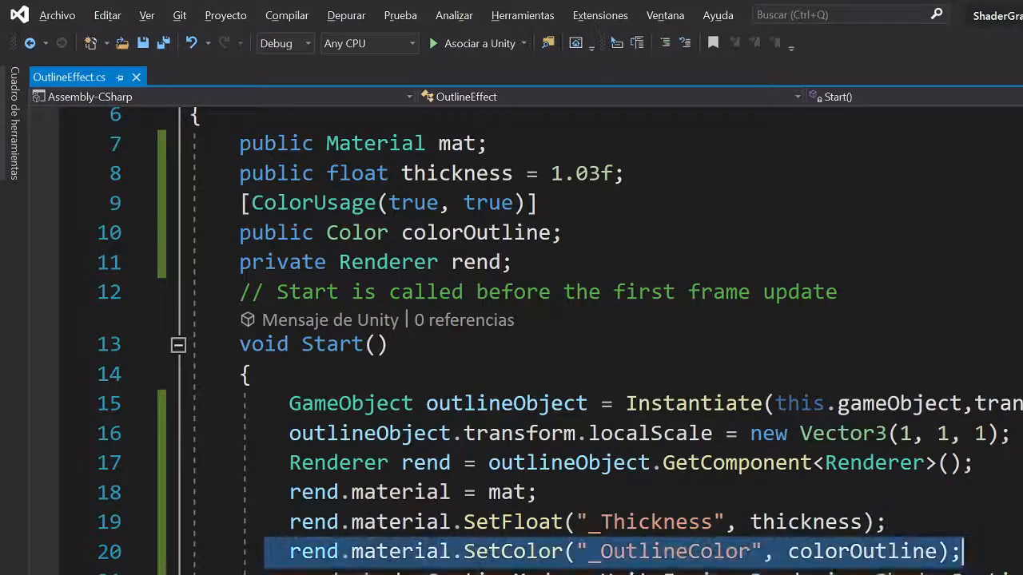
# Switch to the Unity editor and undock the Contour graph into a floating window
pyautogui.hotkey('alt', 'Tab')
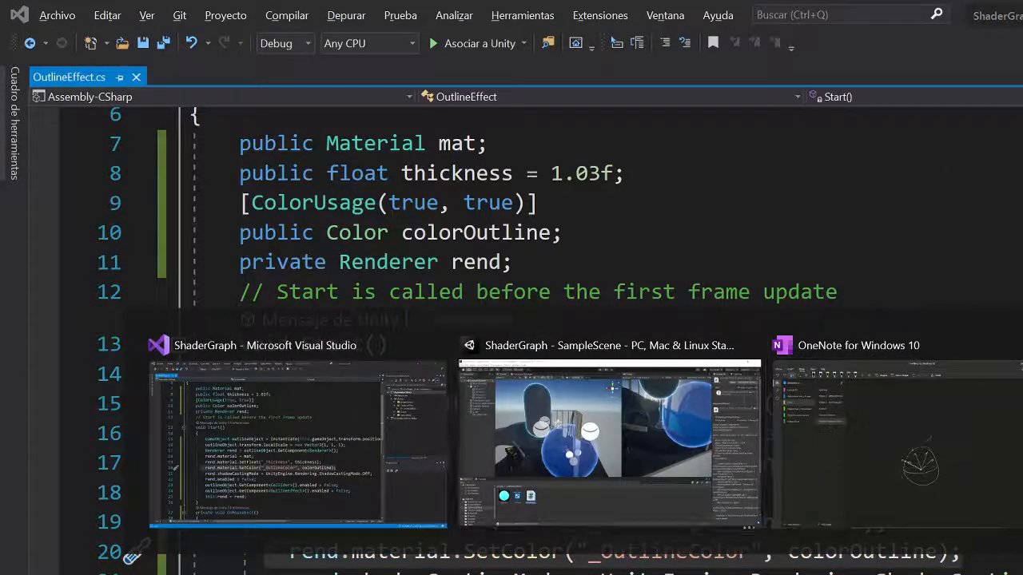
pyautogui.click(689, 429)
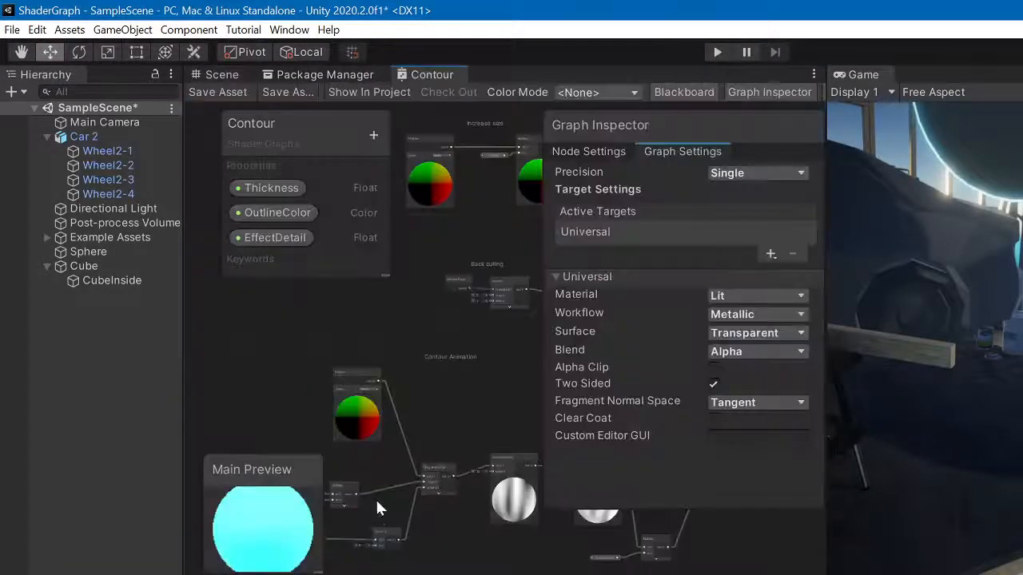
pyautogui.moveTo(432, 74); pyautogui.dragTo(622, 148)
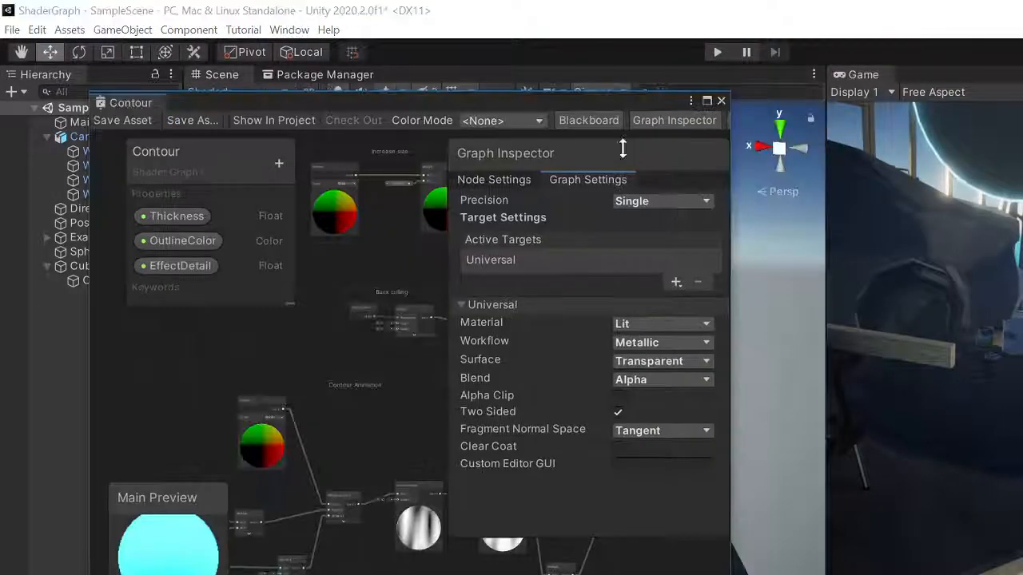
# Display the Thickness property's node settings and examine the leading underscore in its Reference name
pyautogui.click(188, 238)
pyautogui.click(184, 218)
pyautogui.click(541, 180)
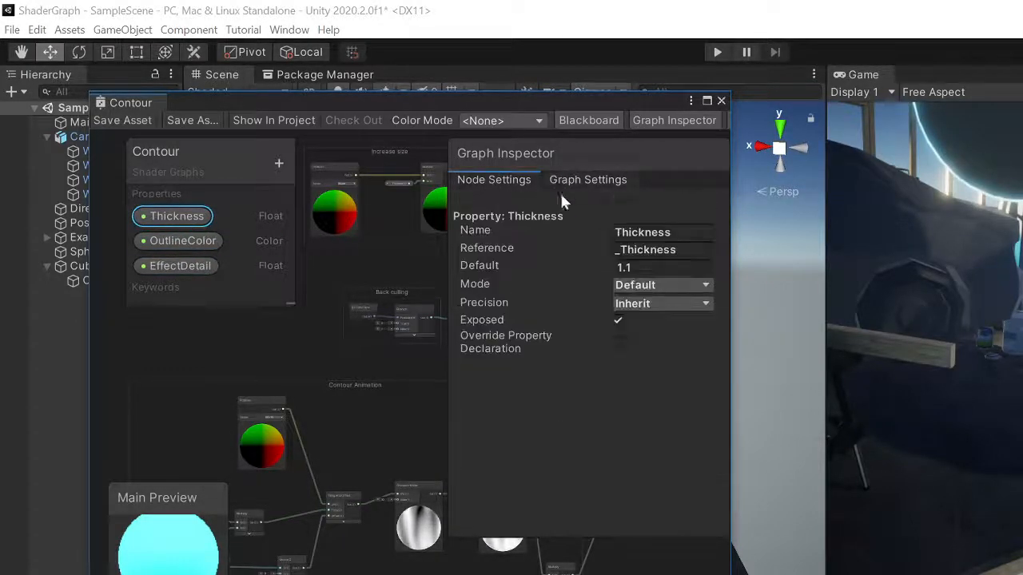
pyautogui.click(615, 250)
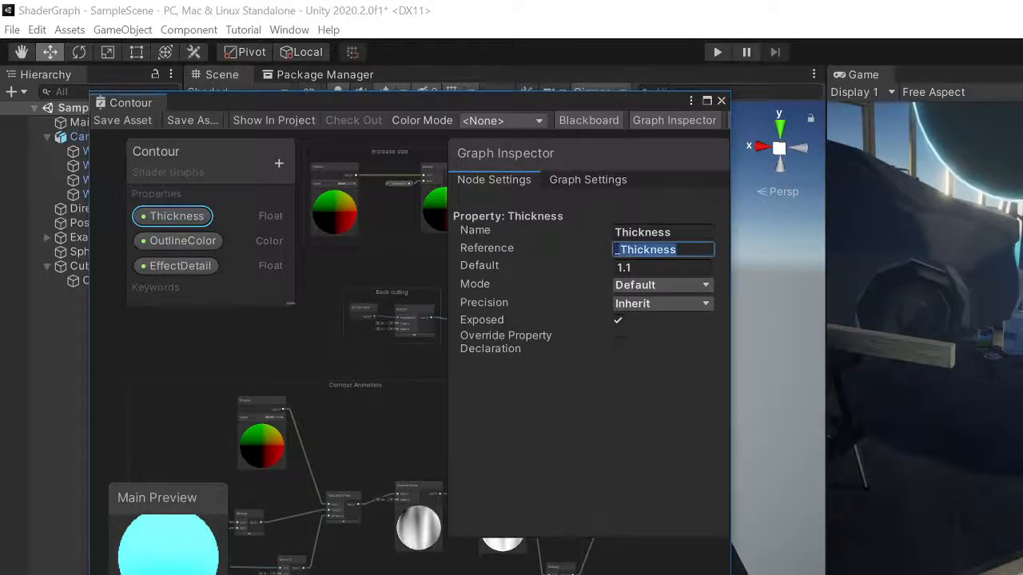
pyautogui.click(620, 250)
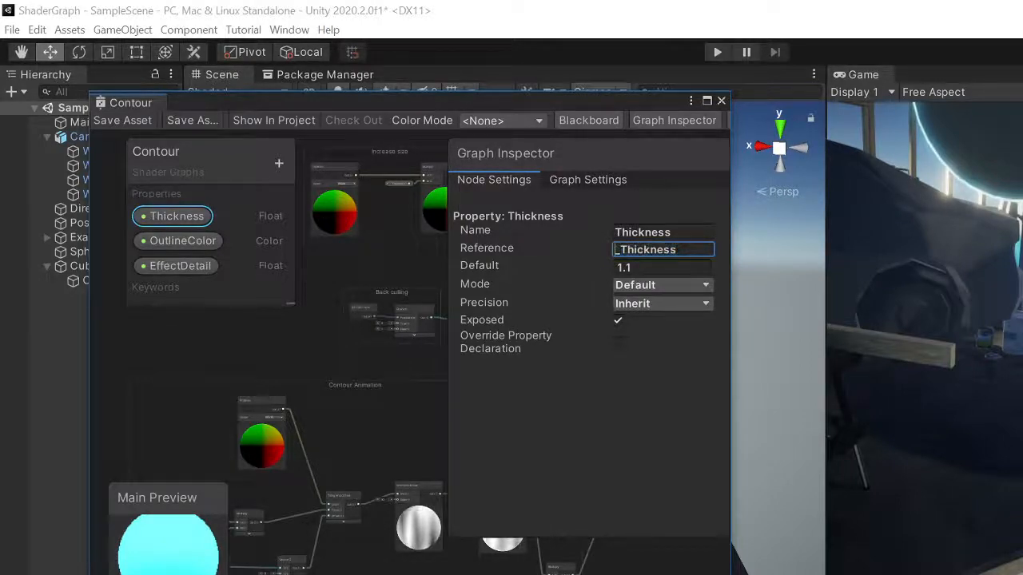
pyautogui.press('BackSpace')
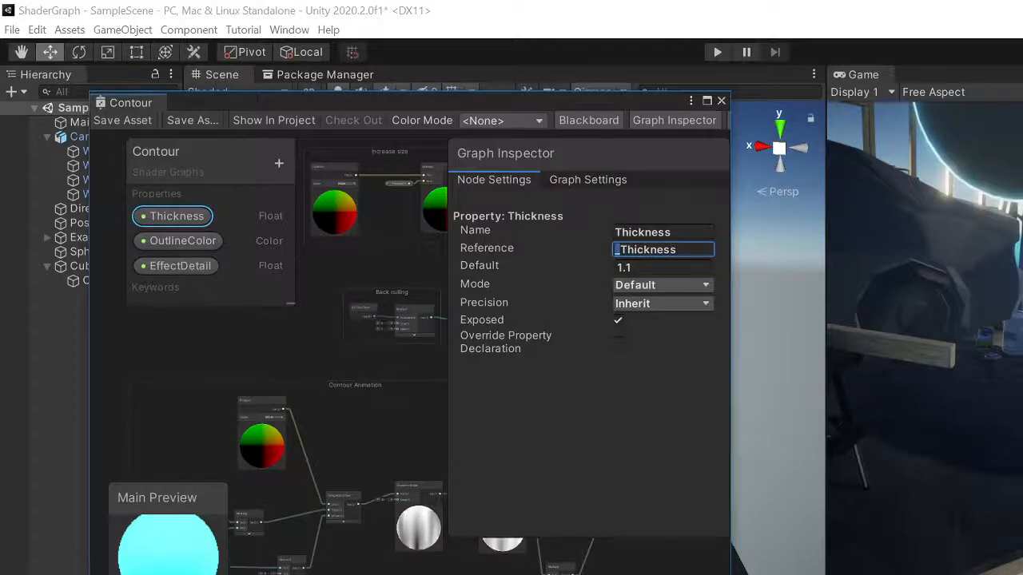
pyautogui.press('Escape')
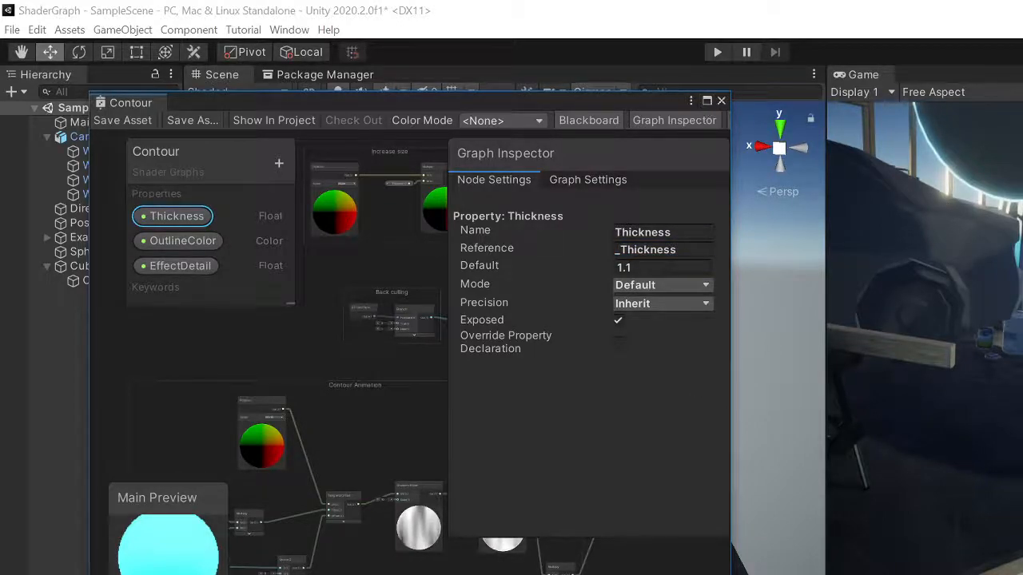
# Switch back to OutlineEffect.cs in Visual Studio and review the shadowCastingMode and rend.enabled = false lines in Start()
pyautogui.hotkey('alt', 'Tab')
pyautogui.click(676, 445)
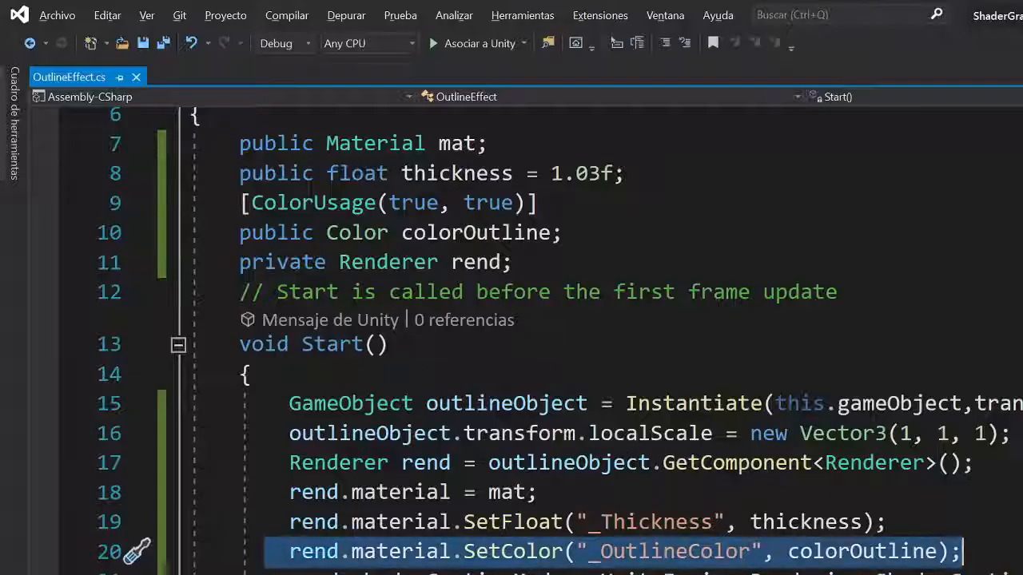
pyautogui.scroll(-2, 474, 392)
pyautogui.click(402, 433)
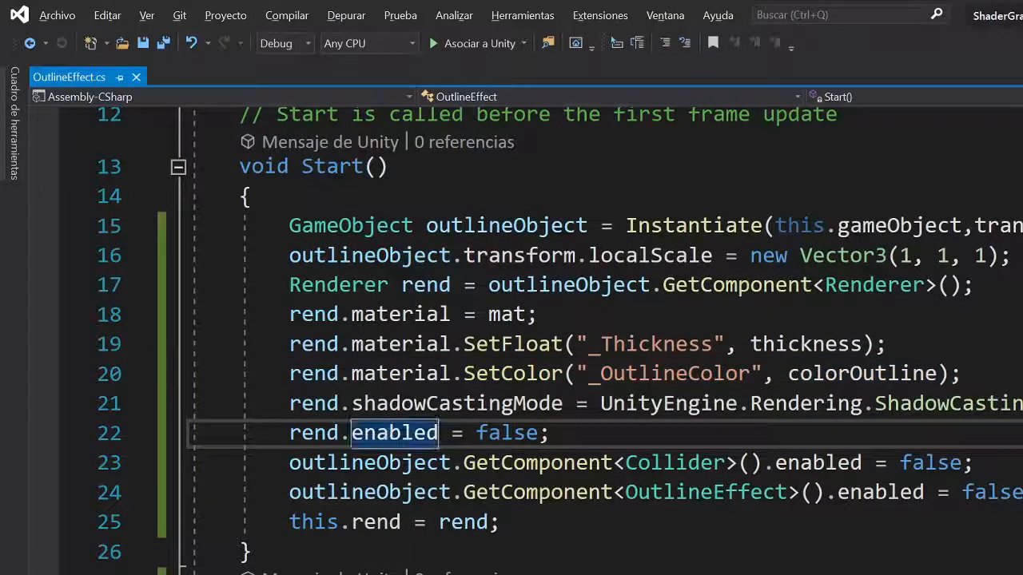
pyautogui.moveTo(264, 403); pyautogui.dragTo(1022, 405)
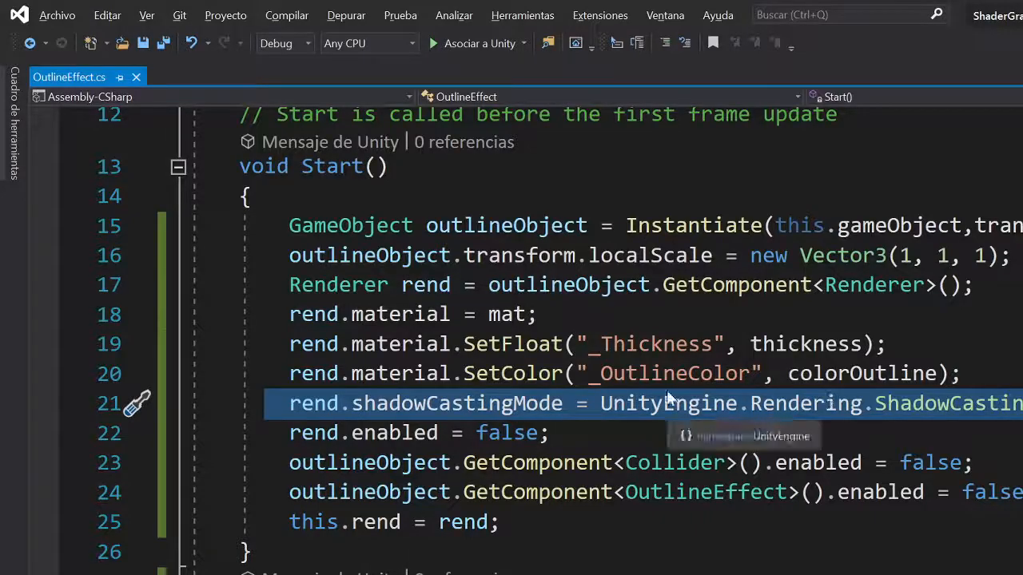
pyautogui.click(590, 404)
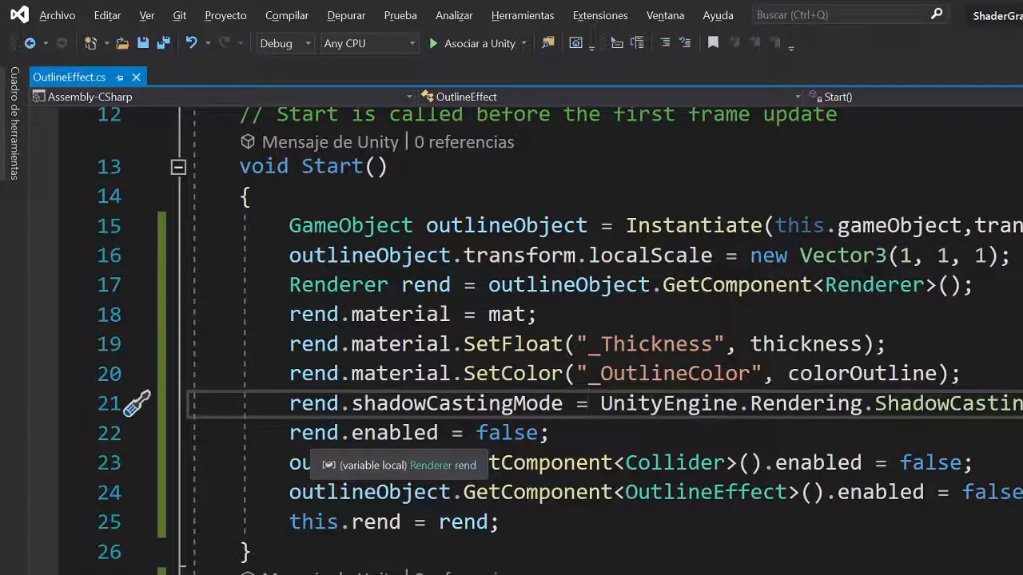
pyautogui.moveTo(279, 433); pyautogui.dragTo(551, 432)
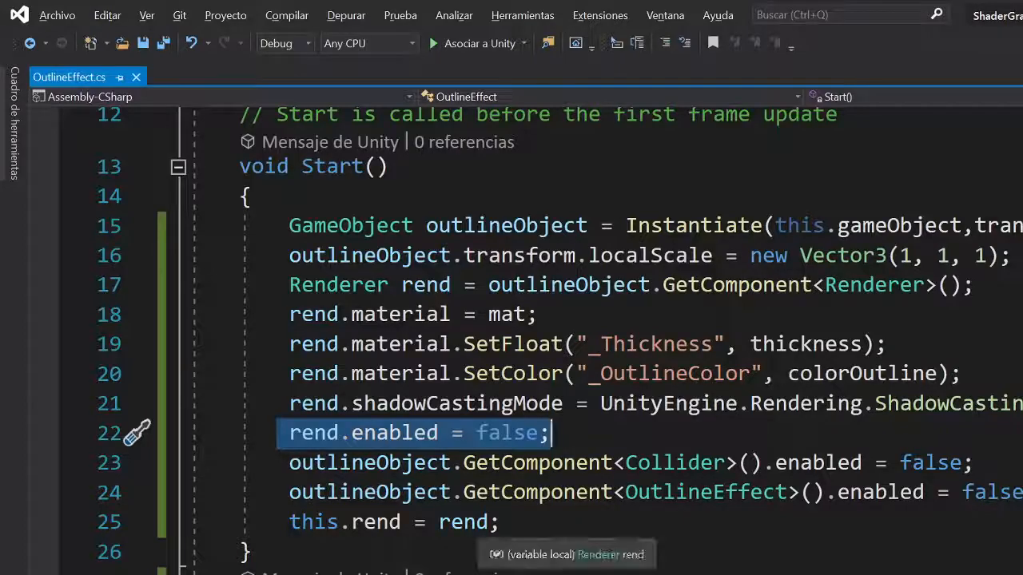
# Examine the two lines in Start() that disable the Collider and OutlineEffect components on outlineObject
pyautogui.moveTo(279, 463); pyautogui.dragTo(863, 463)
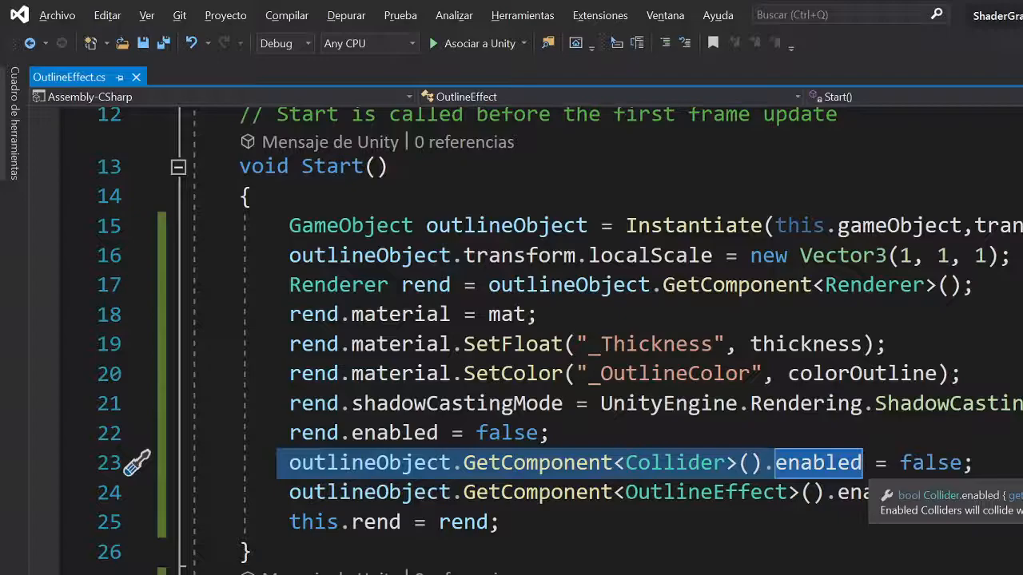
pyautogui.moveTo(278, 492); pyautogui.dragTo(685, 493)
pyautogui.doubleClick(699, 493)
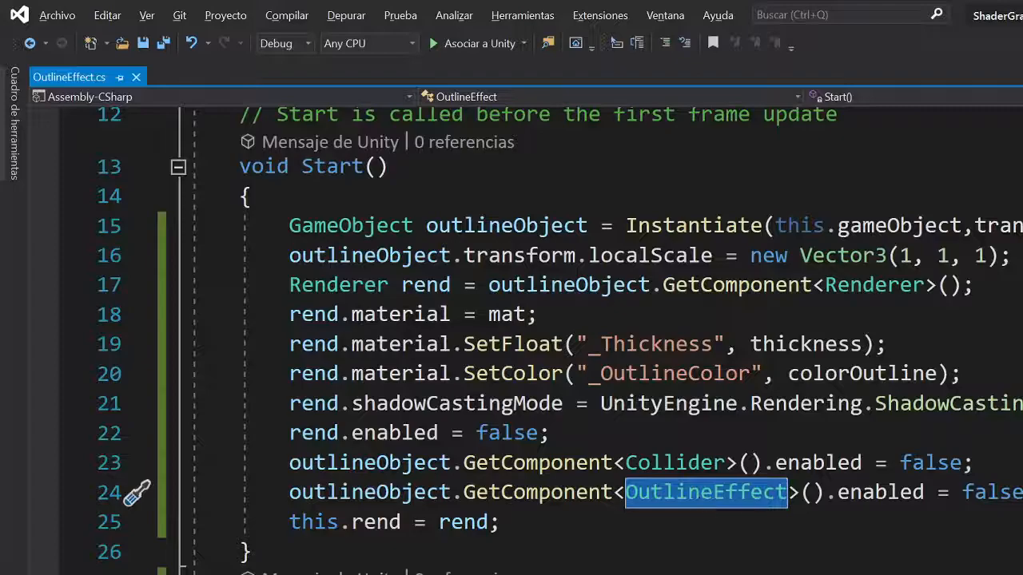
pyautogui.doubleClick(858, 492)
# Review how OnMouseEnter and OnMouseExit set rend.enabled to true and false
pyautogui.scroll(-3, 859, 492)
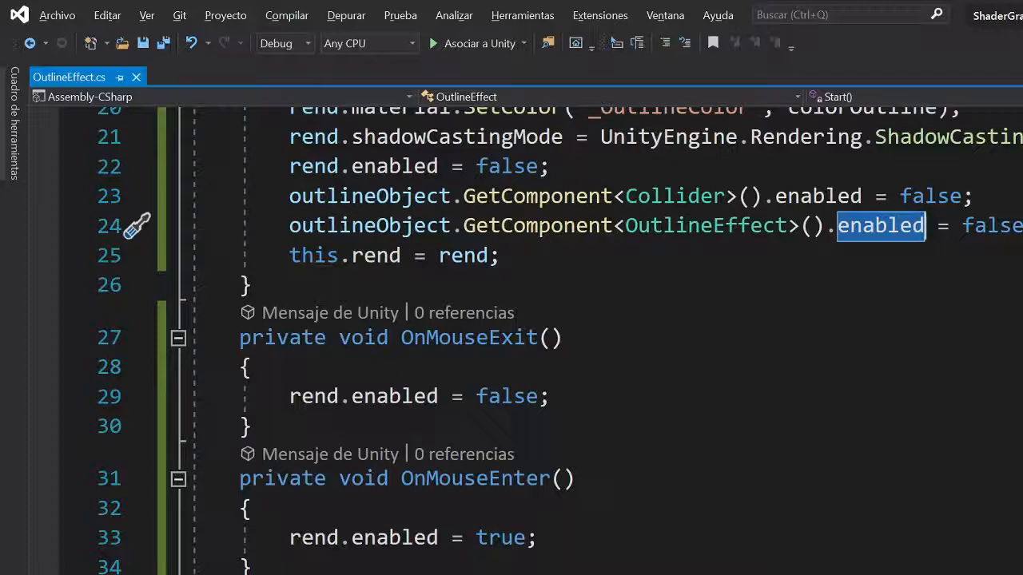
pyautogui.moveTo(227, 538); pyautogui.dragTo(544, 538)
pyautogui.moveTo(550, 397); pyautogui.dragTo(289, 397)
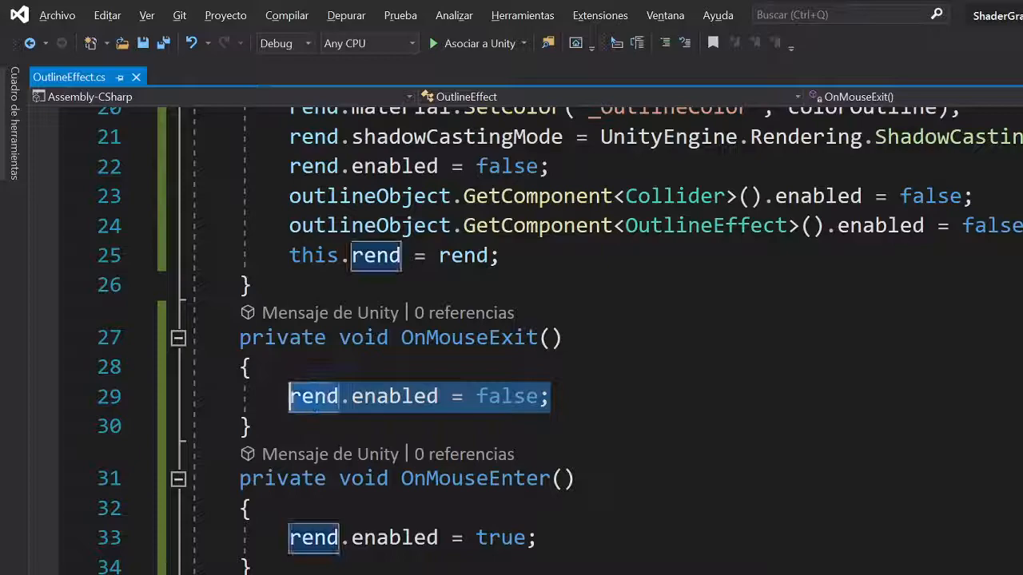
pyautogui.click(277, 396)
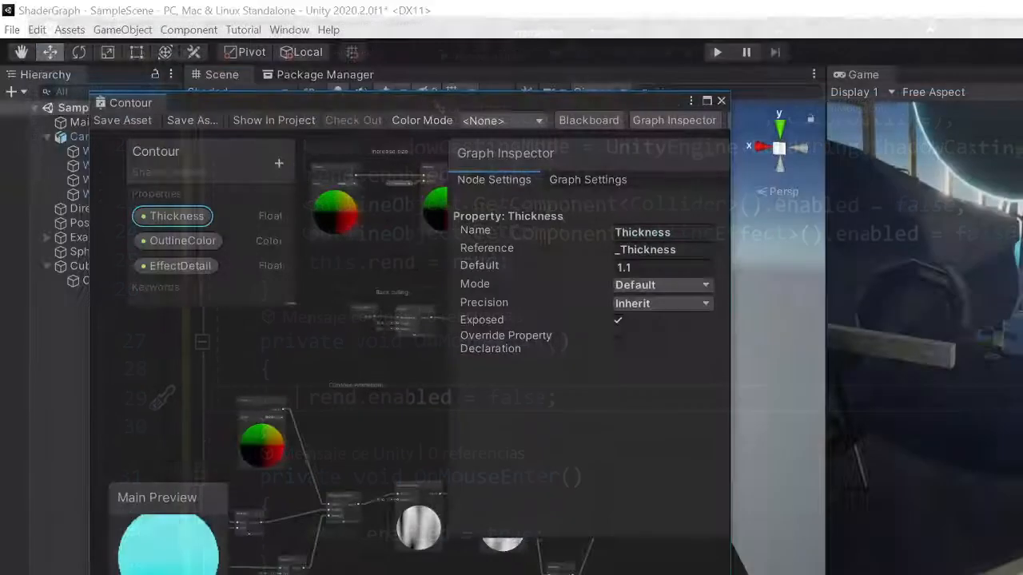
# Return to the Unity editor, close the floating Contour graph window and select Car 2 in the scene
pyautogui.click(961, 319)
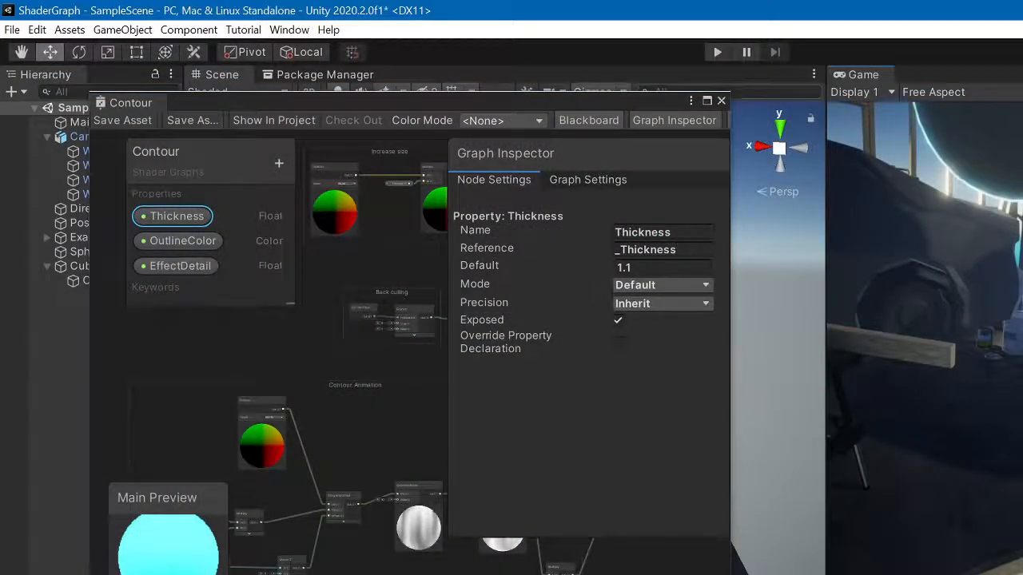
pyautogui.click(721, 100)
pyautogui.keyDown('alt'); pyautogui.moveTo(496, 292); pyautogui.dragTo(636, 292); pyautogui.keyUp('alt')
pyautogui.moveTo(633, 289); pyautogui.dragTo(746, 228, button='right')
pyautogui.press('w')
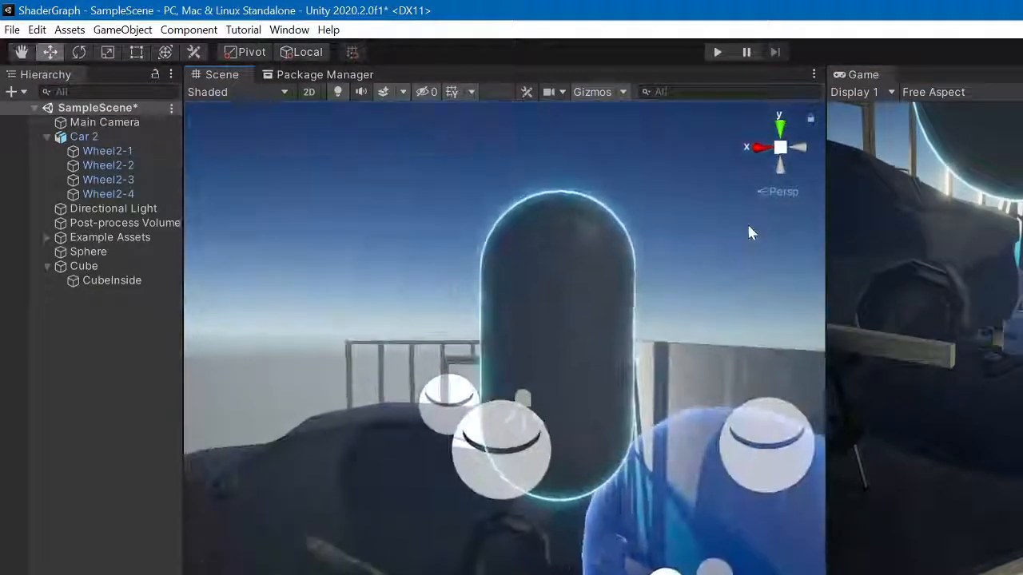
pyautogui.click(595, 275)
pyautogui.moveTo(324, 512); pyautogui.dragTo(376, 551, button='right')
pyautogui.press('s')
pyautogui.moveTo(368, 484); pyautogui.dragTo(370, 452, button='right')
pyautogui.click(370, 458)
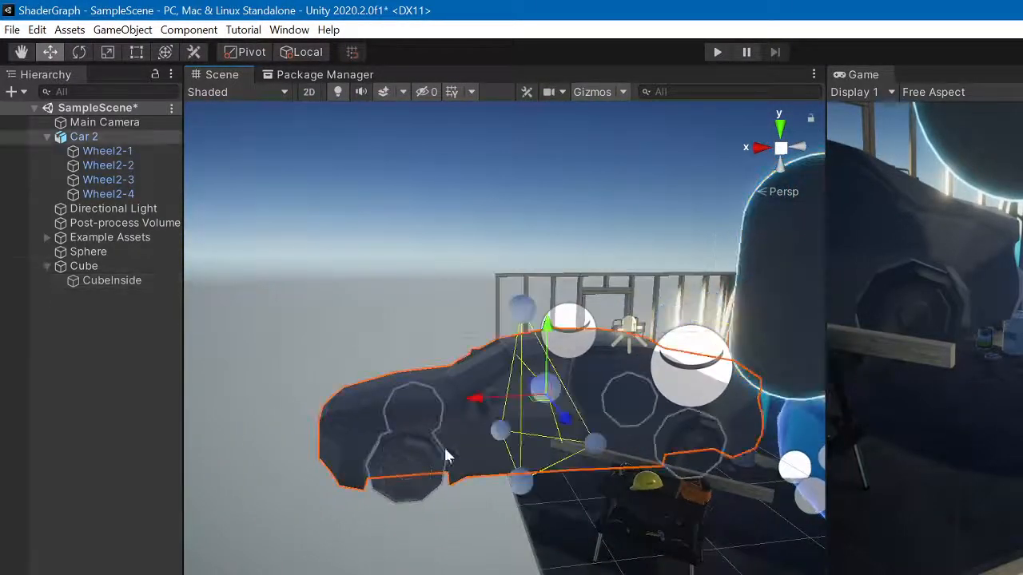
# Run the scene in play mode, move the game camera around the car, and stop playback
pyautogui.click(708, 51)
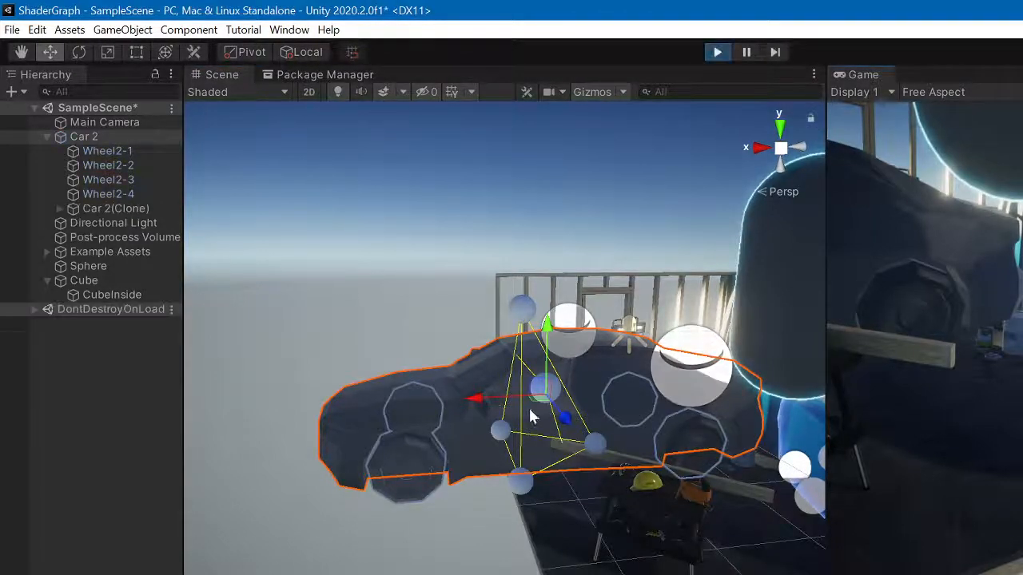
pyautogui.press('s')
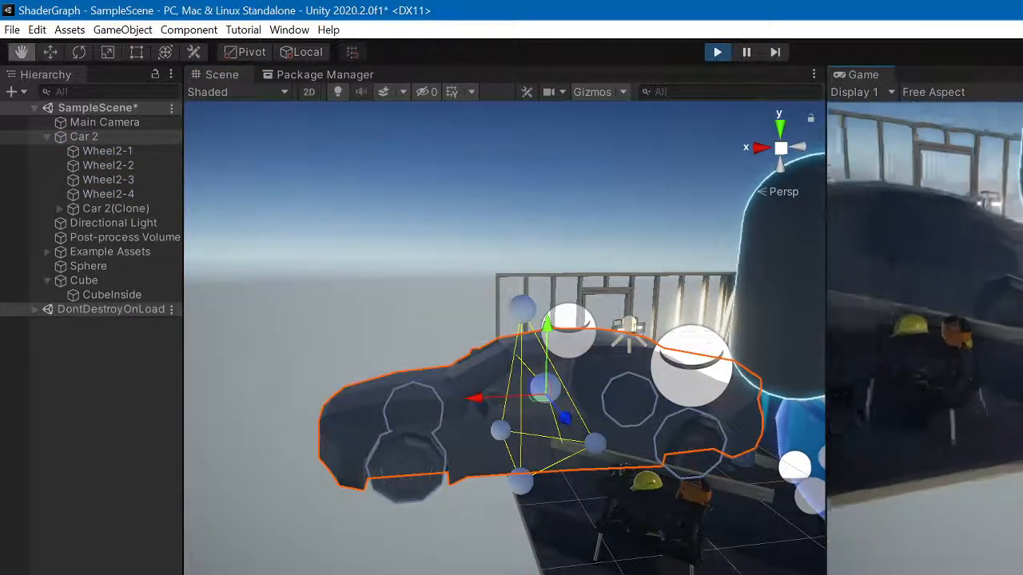
pyautogui.press('q')
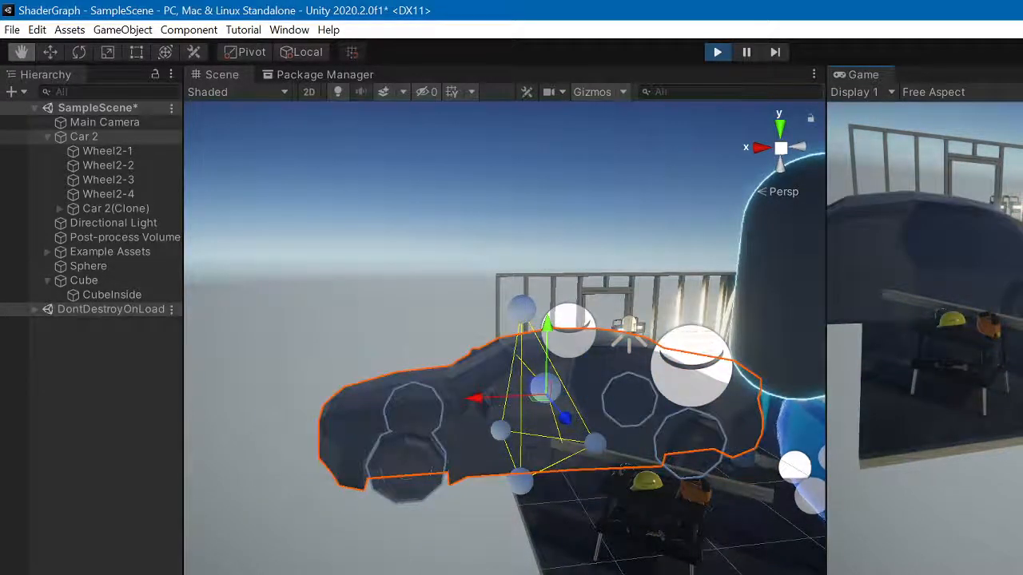
pyautogui.press('w')
pyautogui.click(717, 53)
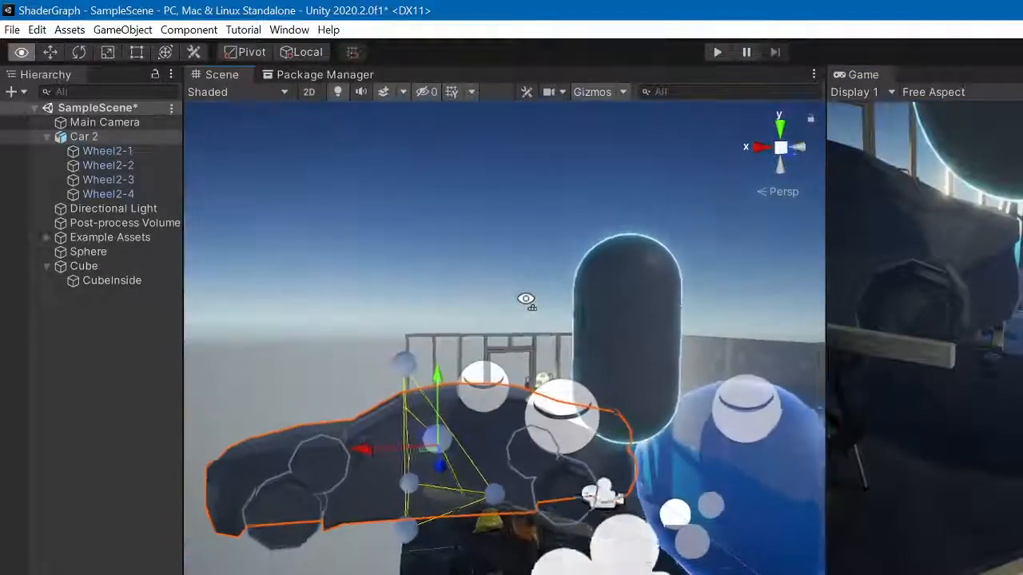
# Select the capsule's CubeInside and Cube objects in turn and inspect the capsule's outline in the scene
pyautogui.click(515, 306)
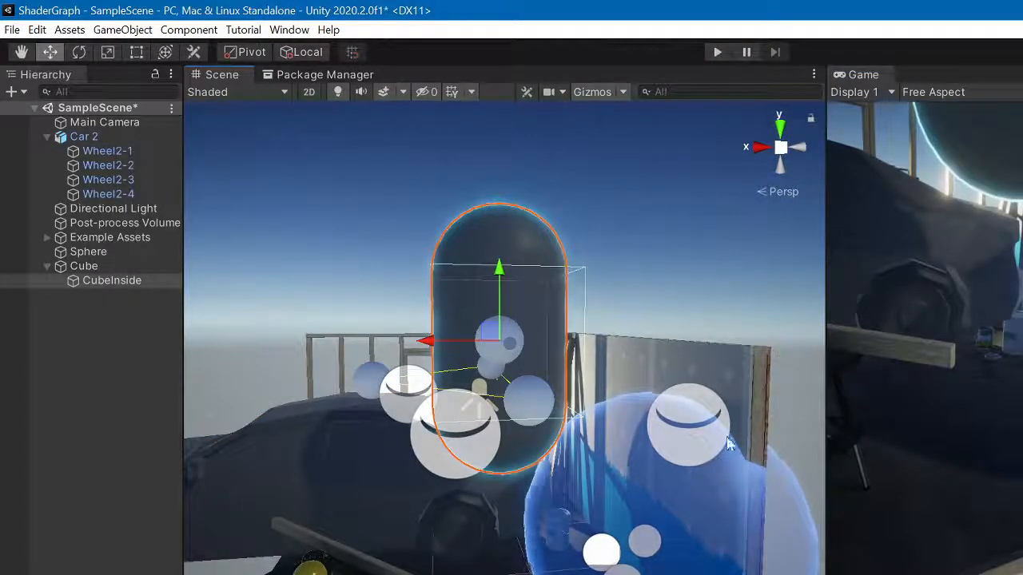
pyautogui.click(94, 267)
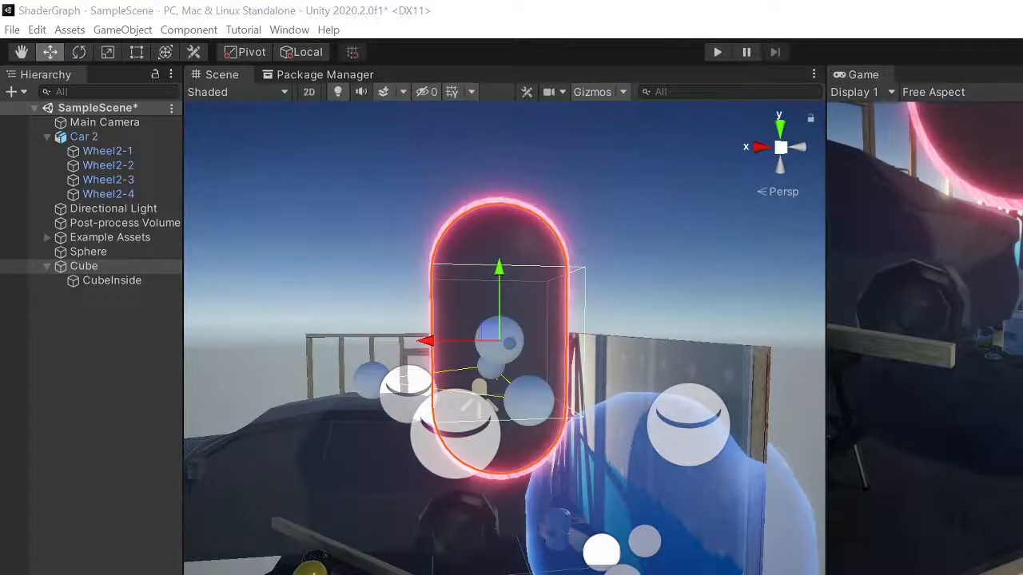
pyautogui.keyDown('alt'); pyautogui.moveTo(591, 237); pyautogui.dragTo(596, 296); pyautogui.keyUp('alt')
pyautogui.press('d')
pyautogui.moveTo(595, 296); pyautogui.dragTo(596, 295, button='right')
pyautogui.press('s')
pyautogui.press('a')
pyautogui.press('w')
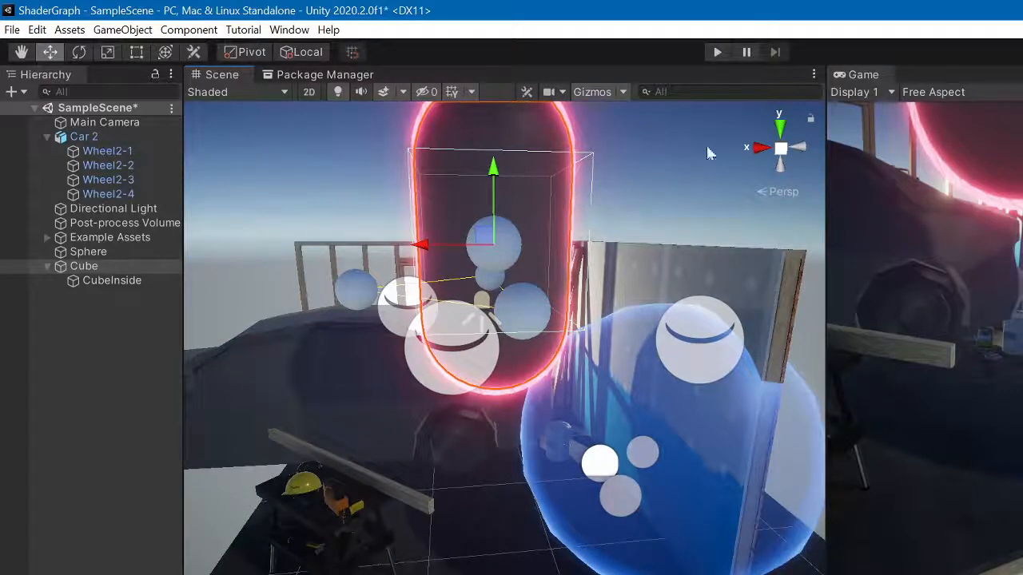
pyautogui.click(524, 135)
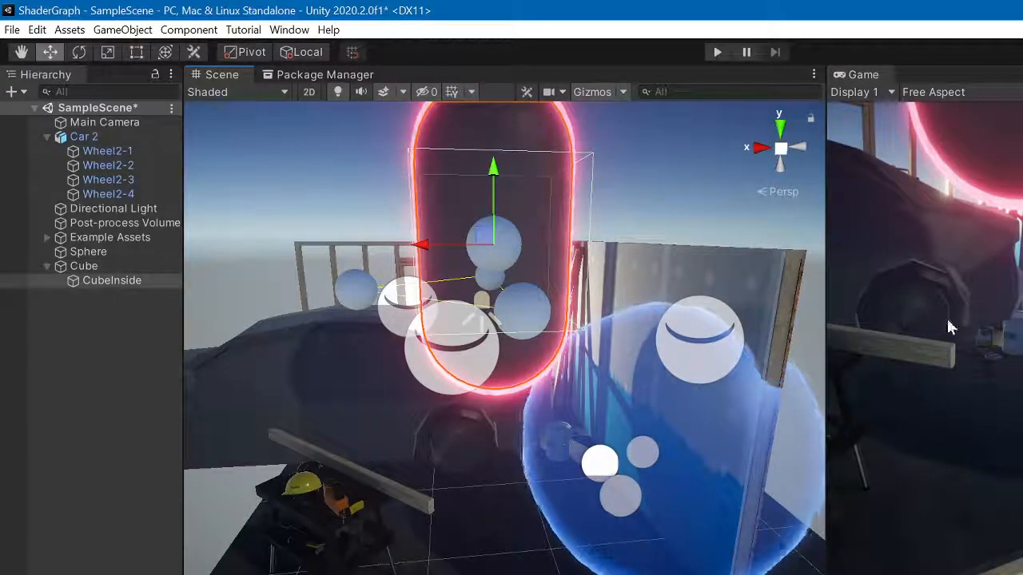
# Select the Post-process Volume for inspection, then select the blue Sphere in the scene
pyautogui.click(120, 225)
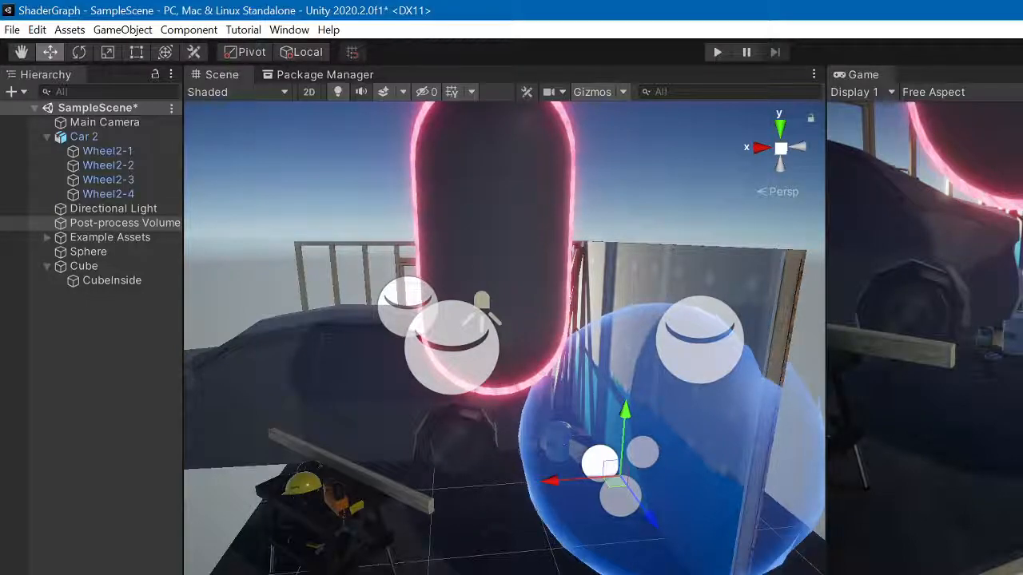
pyautogui.keyDown('alt'); pyautogui.moveTo(431, 367); pyautogui.dragTo(547, 439); pyautogui.keyUp('alt')
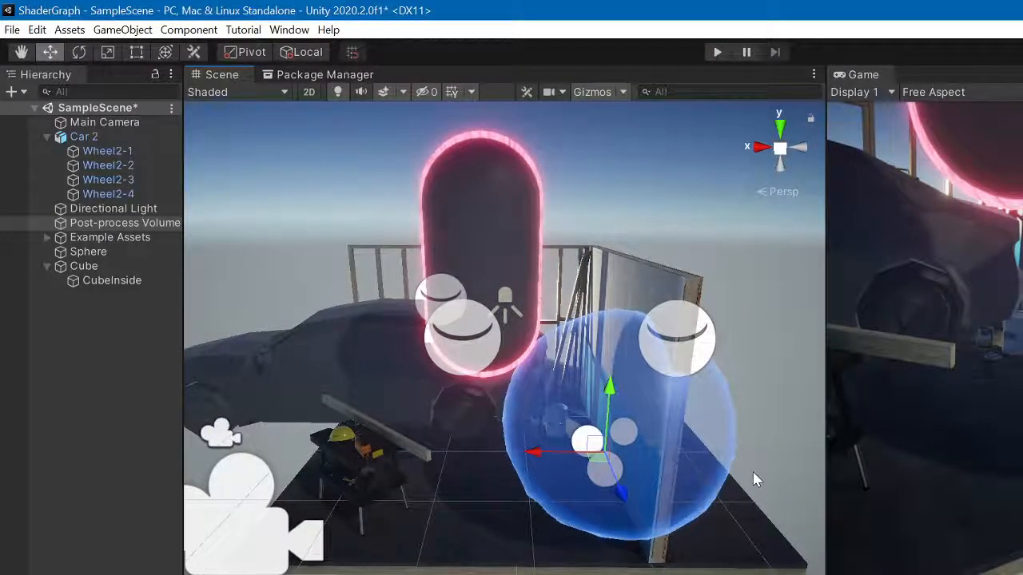
pyautogui.click(715, 472)
pyautogui.moveTo(714, 473)
pyautogui.keyDown('alt'); pyautogui.mouseDown()
pyautogui.moveTo(619, 475)
pyautogui.moveTo(718, 479)
pyautogui.mouseUp(); pyautogui.keyUp('alt')
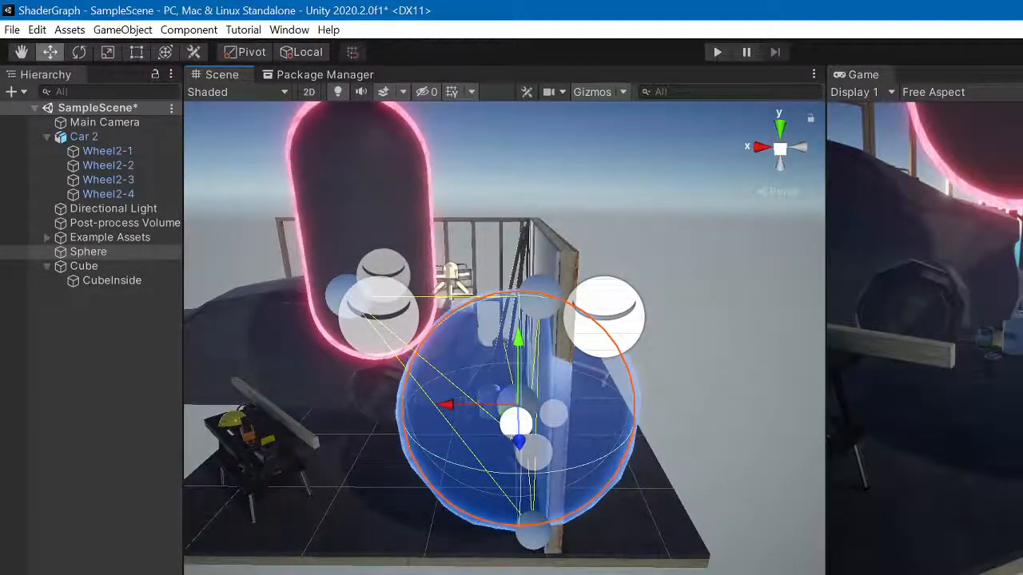